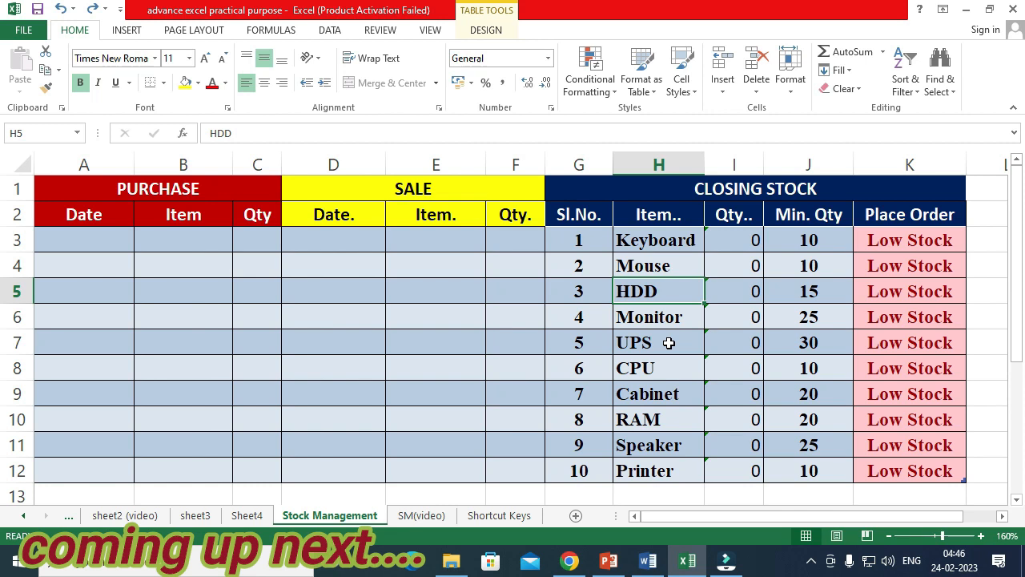
# Step: Record a purchase of 100 HDD dated 14.02.23 in row 3 and check the HDD closing stock quantity
pyautogui.moveTo(916, 239); pyautogui.dragTo(916, 471)
pyautogui.moveTo(746, 233); pyautogui.dragTo(750, 477)
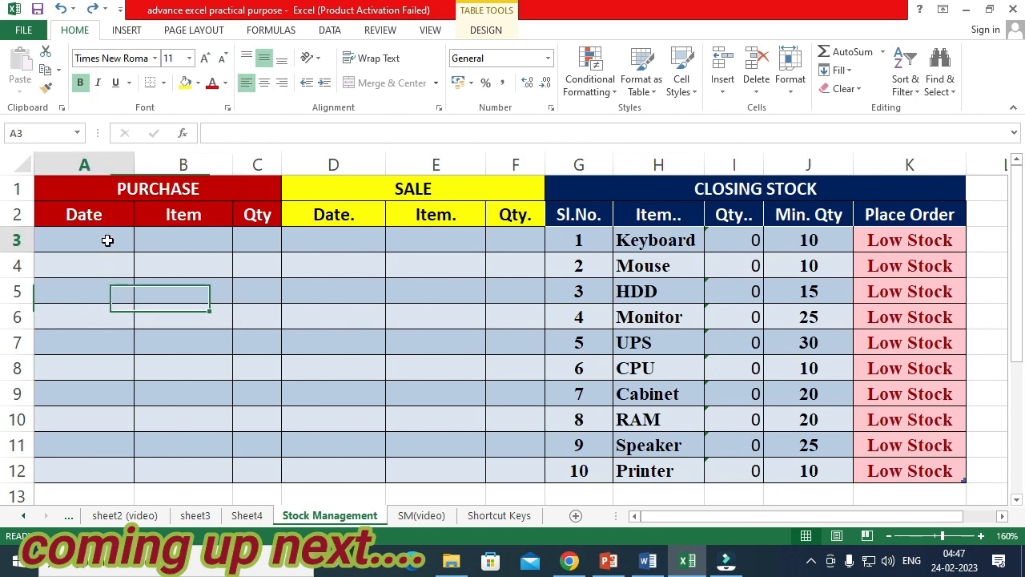
pyautogui.click(101, 242)
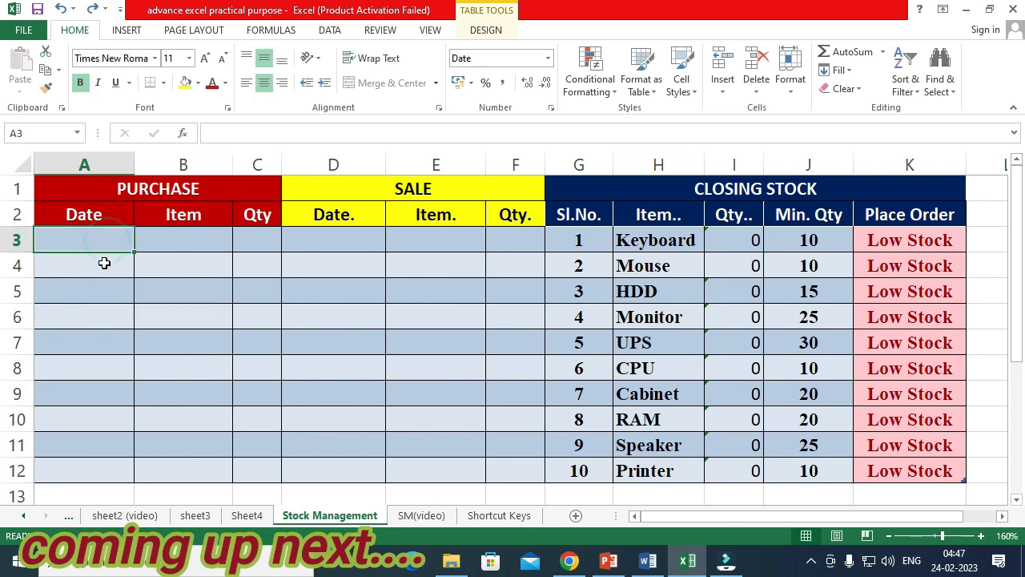
pyautogui.write('14')
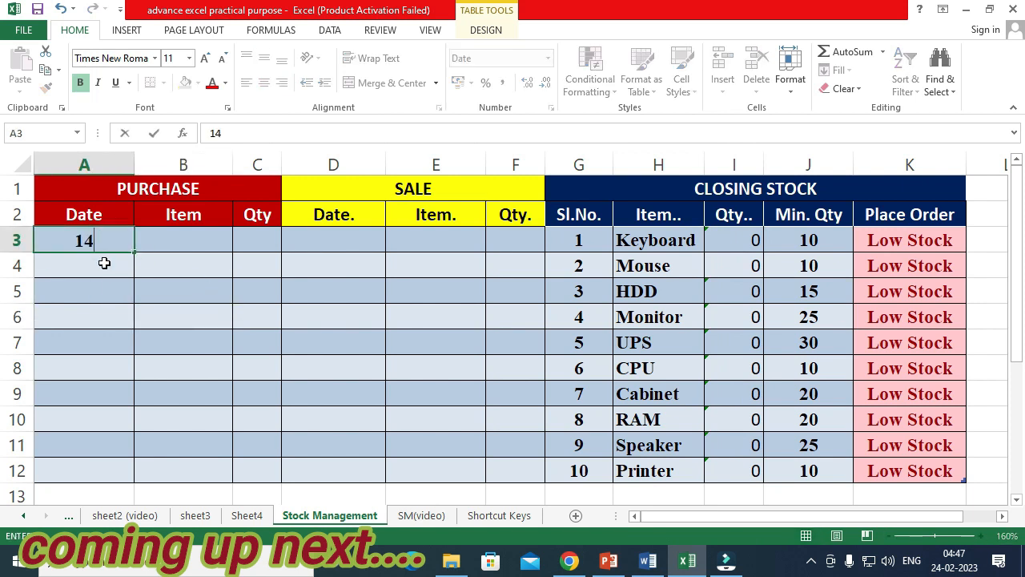
pyautogui.write('.02.23')
pyautogui.press('Tab')
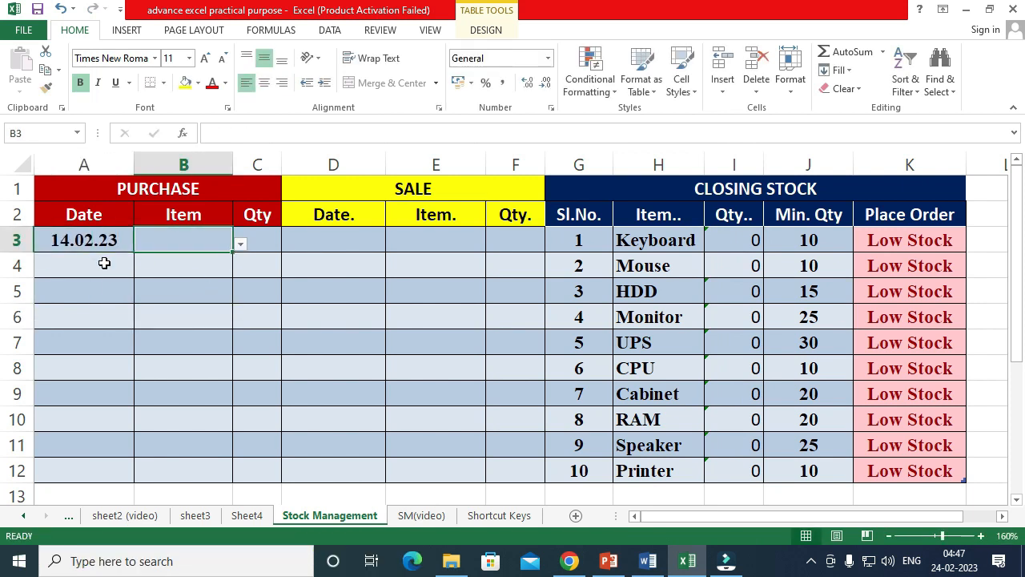
pyautogui.click(240, 245)
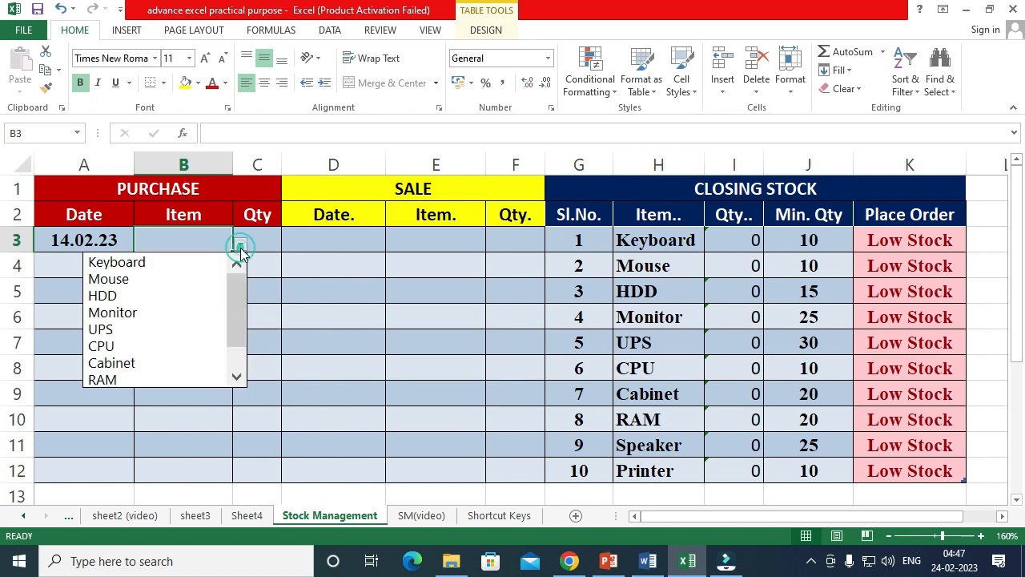
pyautogui.click(178, 301)
pyautogui.click(250, 237)
pyautogui.write('100')
pyautogui.click(249, 306)
pyautogui.click(254, 247)
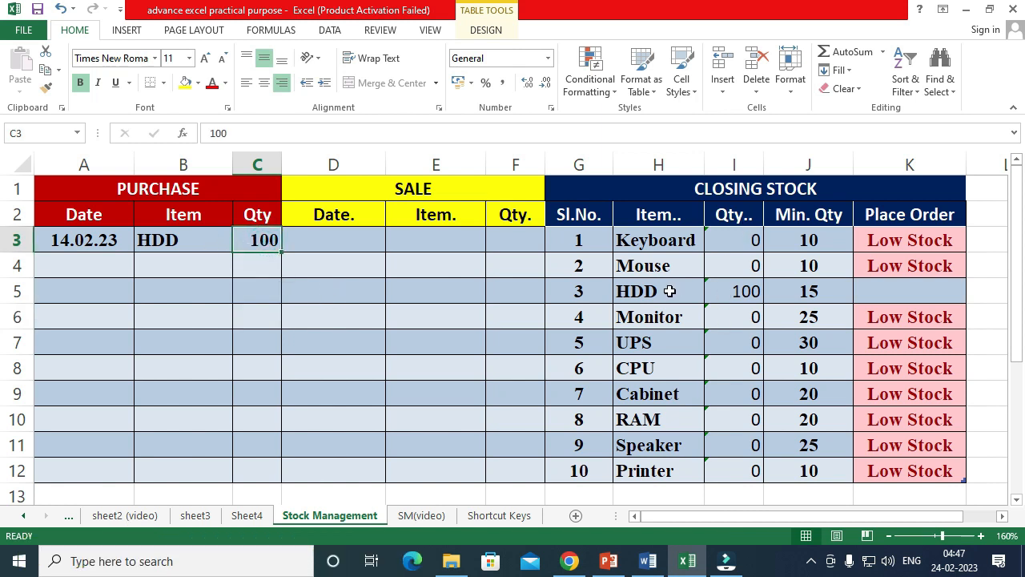
pyautogui.click(711, 292)
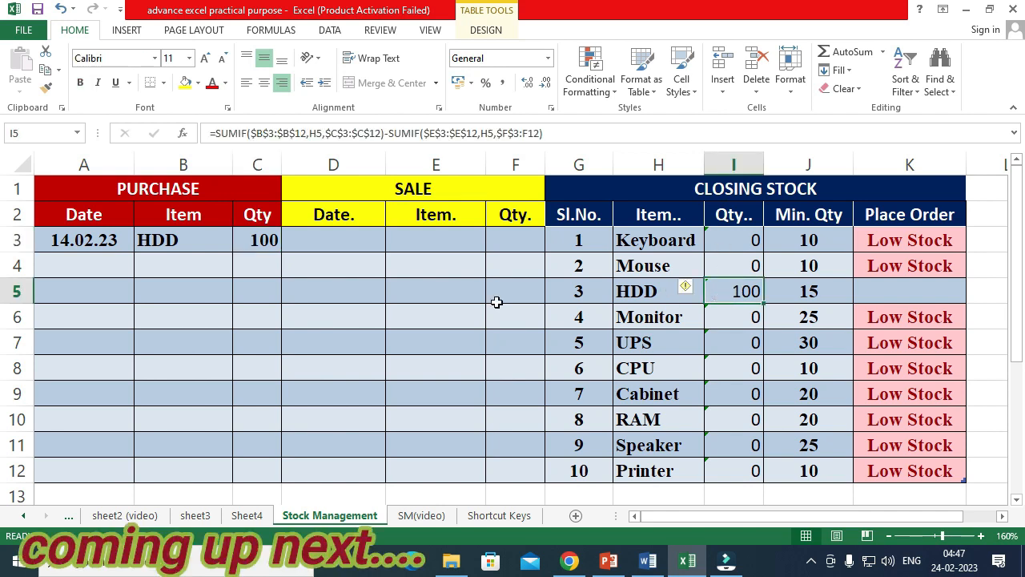
# Step: Record a sale of 30 HDD dated 14.02.23 in row 3 and check the HDD closing stock quantity
pyautogui.click(345, 244)
pyautogui.write('14.02.23')
pyautogui.press('Tab')
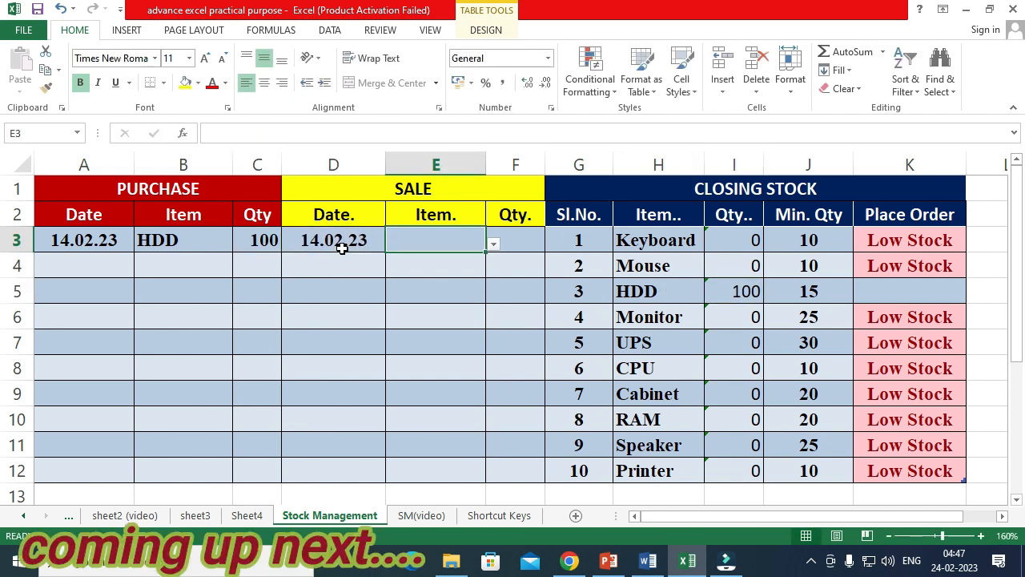
pyautogui.click(494, 244)
pyautogui.click(481, 294)
pyautogui.press('Tab')
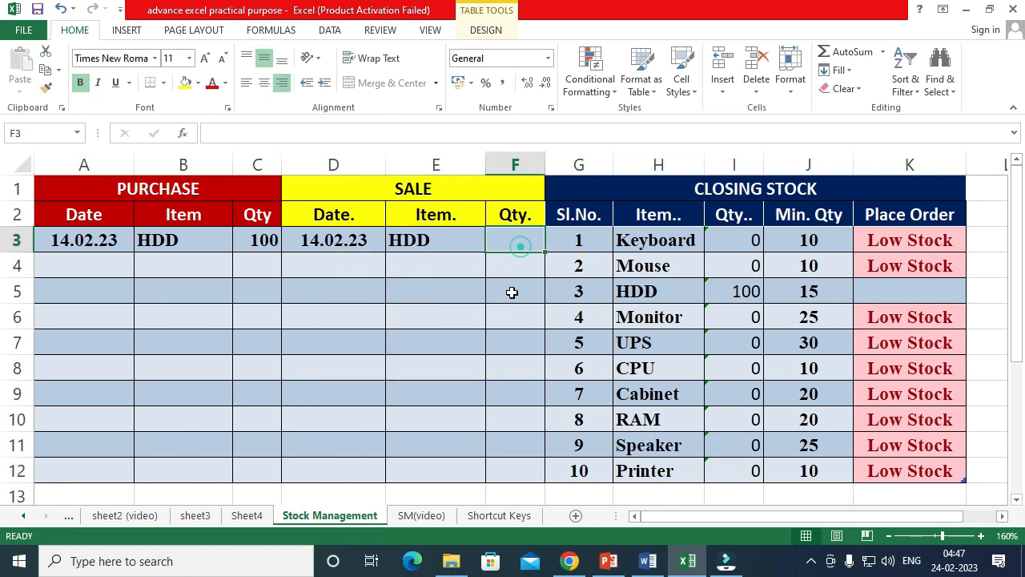
pyautogui.write('30')
pyautogui.press('Return')
pyautogui.click(516, 238)
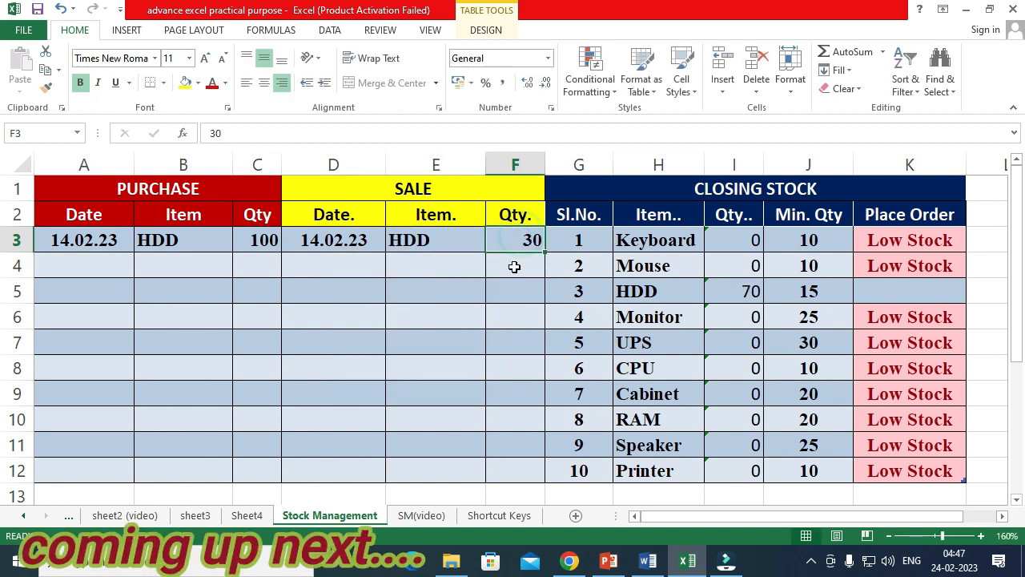
pyautogui.click(696, 295)
pyautogui.click(733, 291)
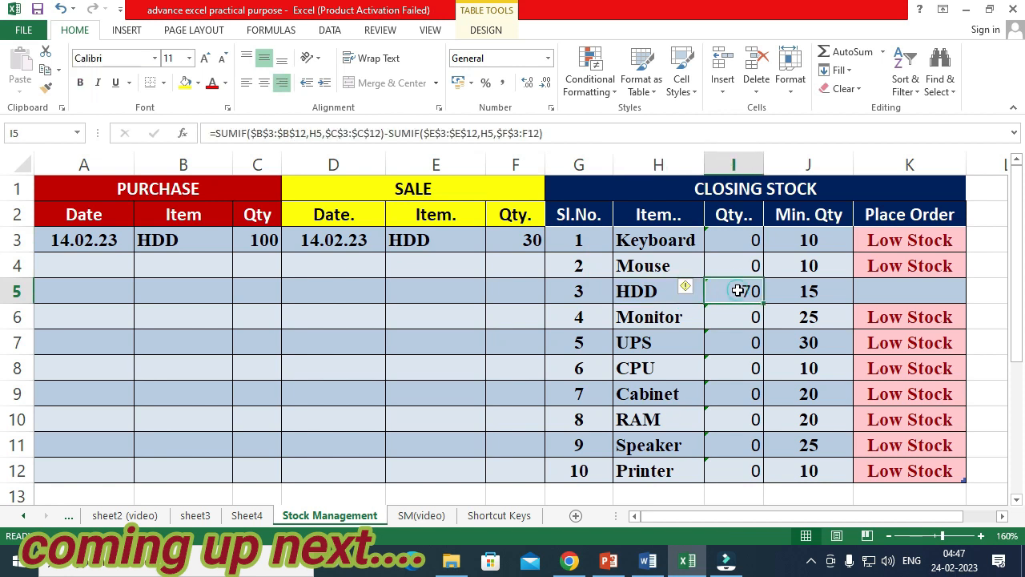
# Step: Record a purchase of 80 UPS dated 15.02.23 in row 4 and check the UPS closing stock quantity
pyautogui.click(114, 265)
pyautogui.write('15.02.23')
pyautogui.press('Tab')
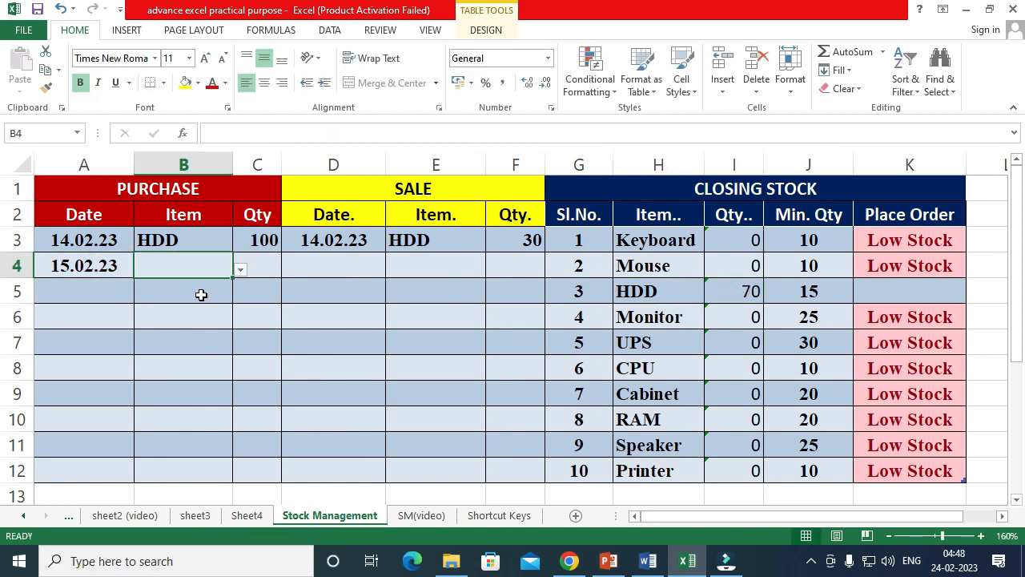
pyautogui.click(238, 270)
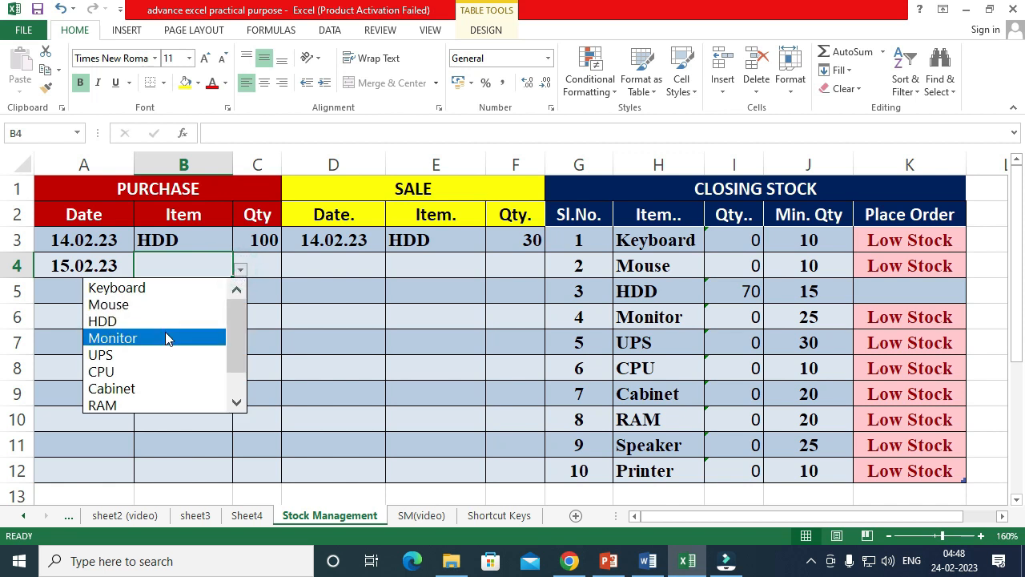
pyautogui.click(101, 354)
pyautogui.press('Tab')
pyautogui.write('80')
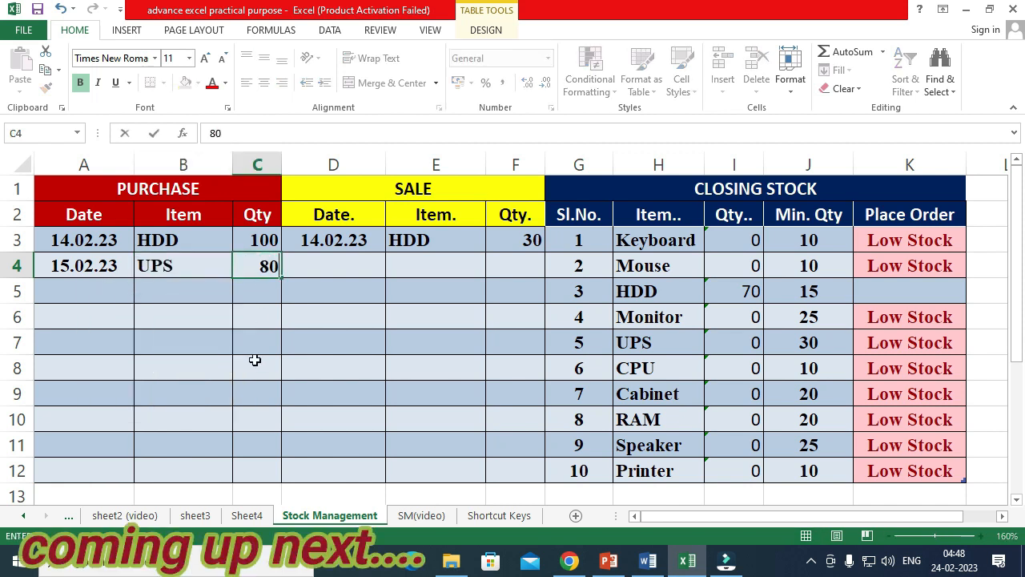
pyautogui.press('Tab')
pyautogui.click(258, 265)
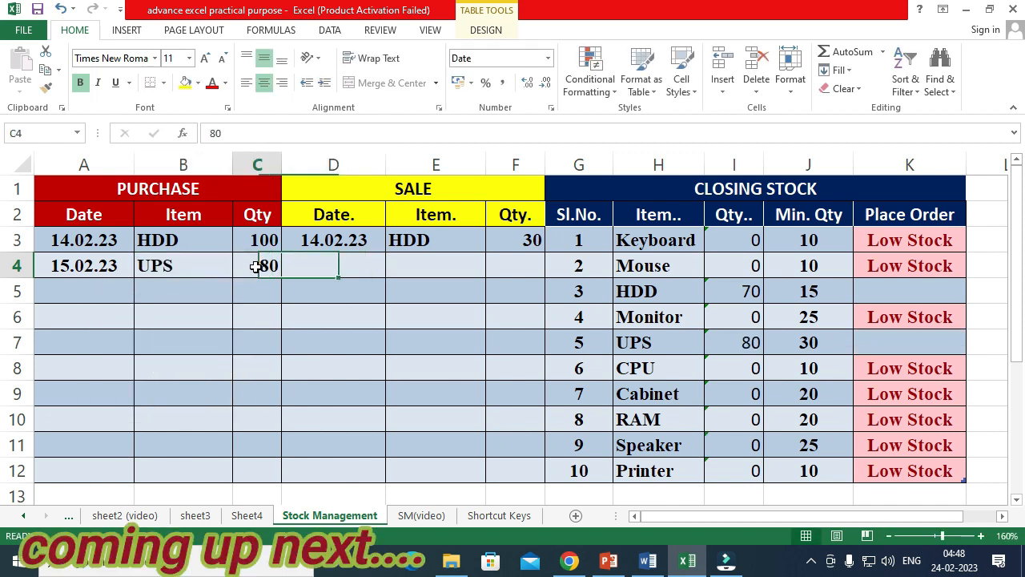
pyautogui.click(736, 350)
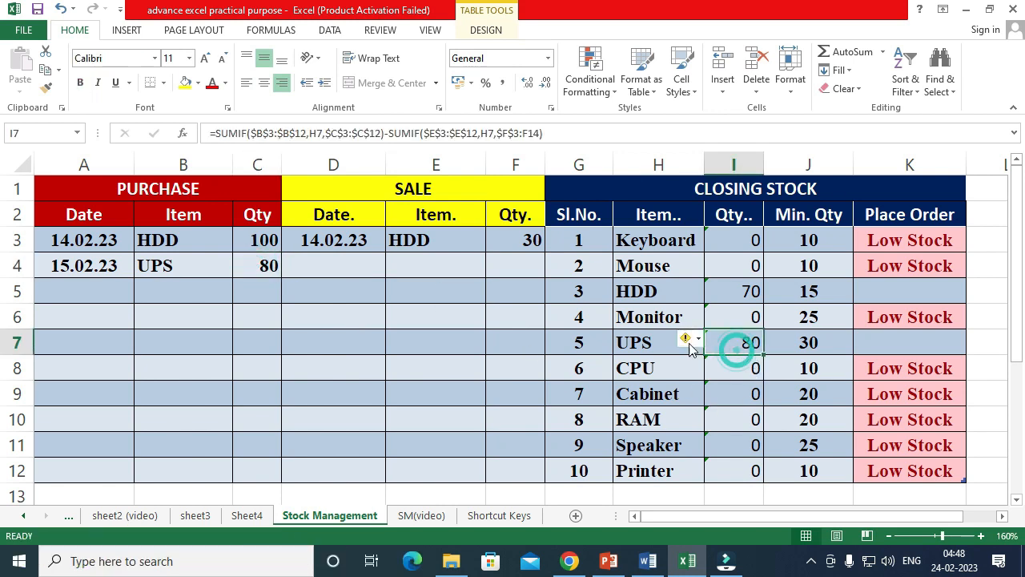
pyautogui.click(678, 348)
# Step: Record a second HDD purchase in row 5, dated 16.02.23, with a quantity of 70
pyautogui.click(104, 293)
pyautogui.write('16.')
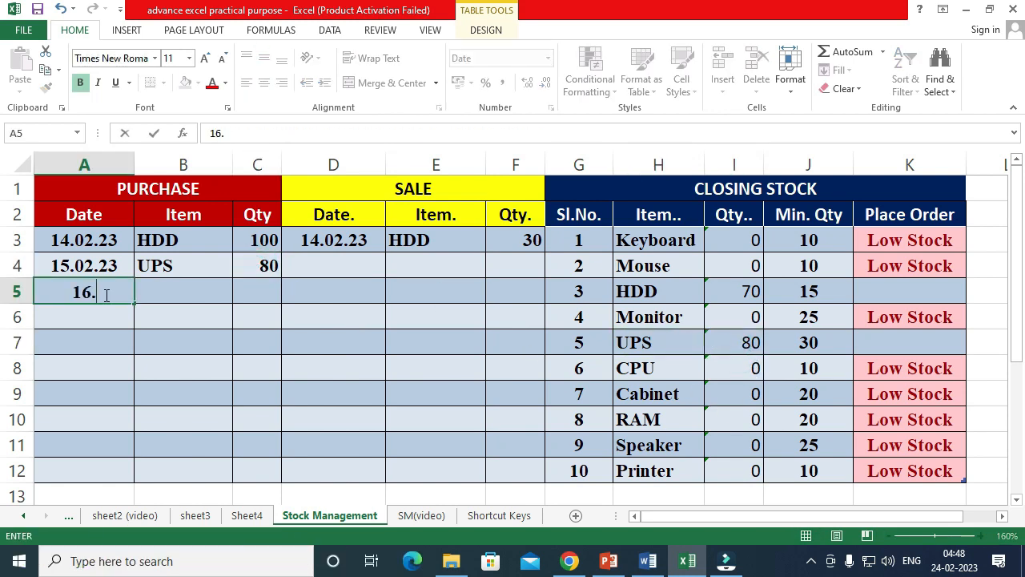
pyautogui.write('02.23')
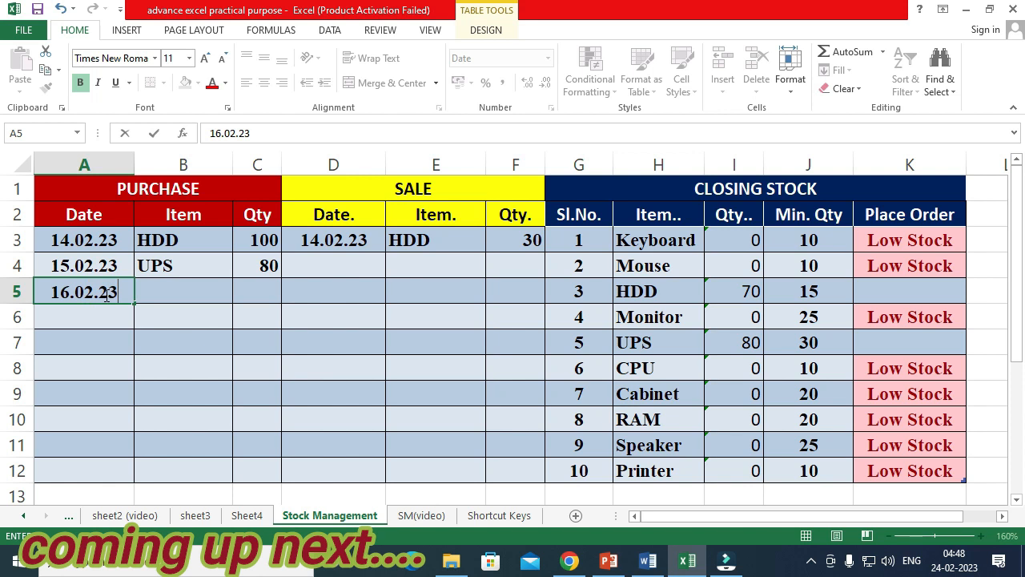
pyautogui.press('Tab')
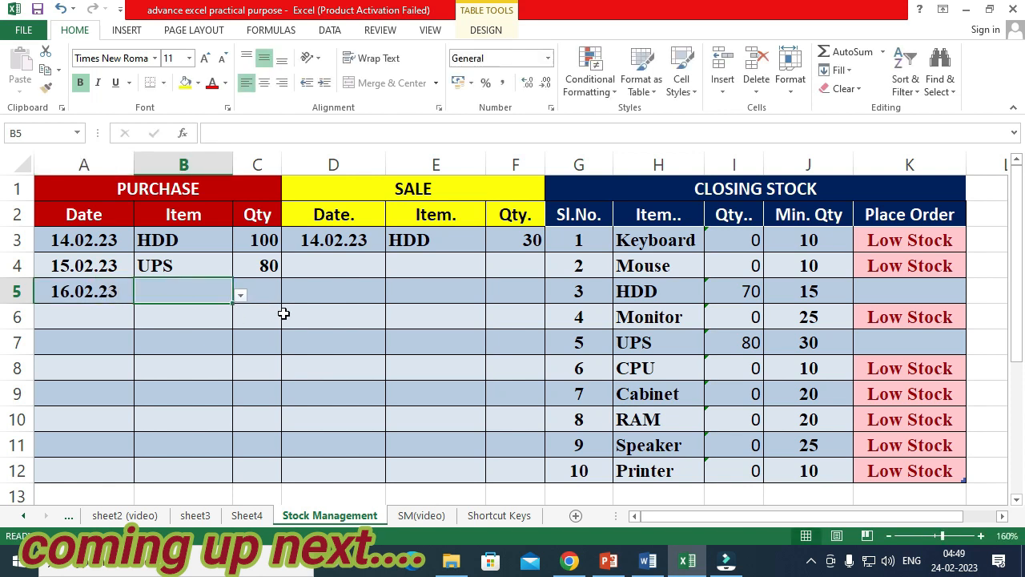
pyautogui.click(753, 293)
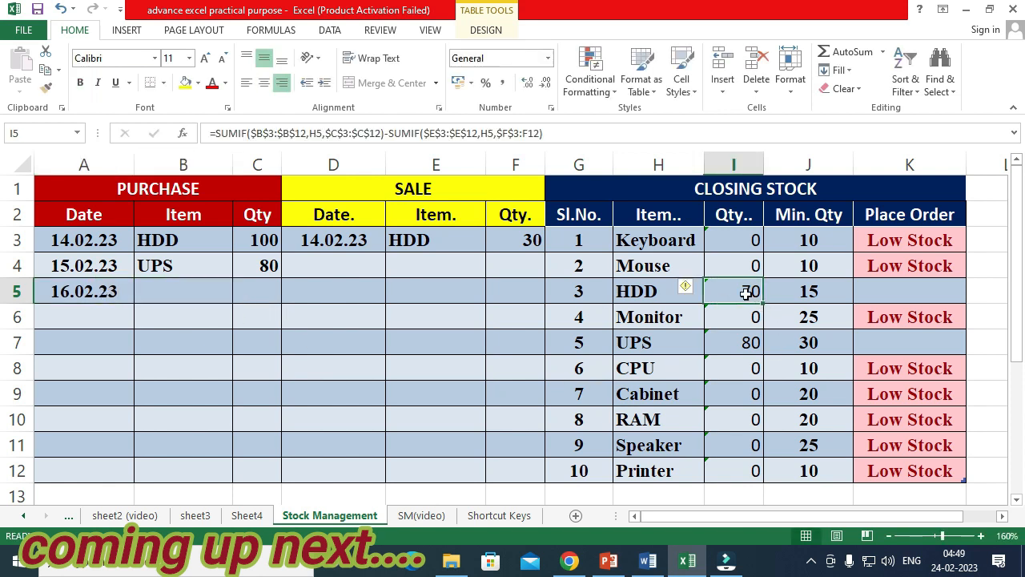
pyautogui.click(201, 291)
pyautogui.click(239, 296)
pyautogui.click(198, 346)
pyautogui.click(264, 293)
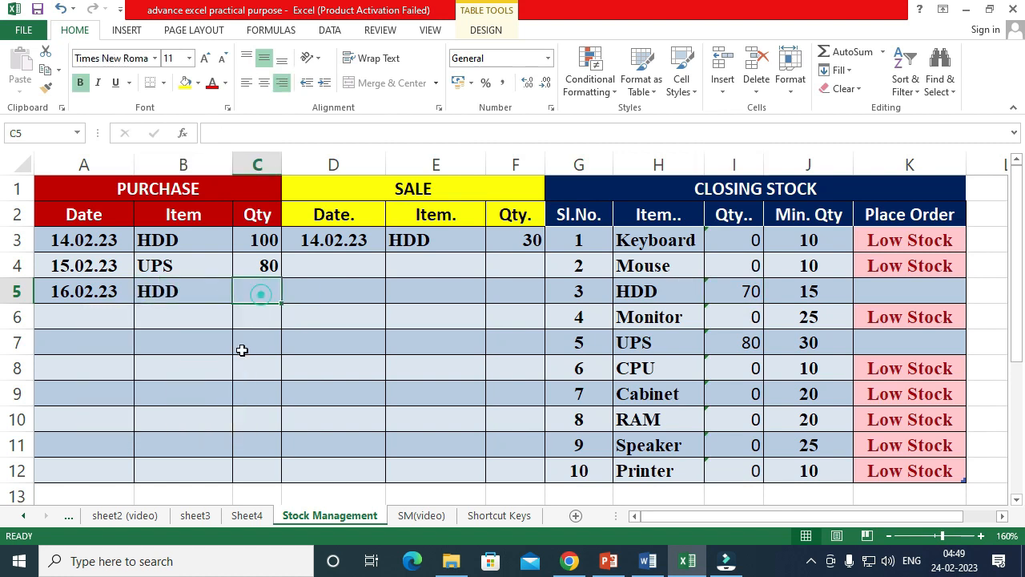
pyautogui.write('70')
pyautogui.click(302, 339)
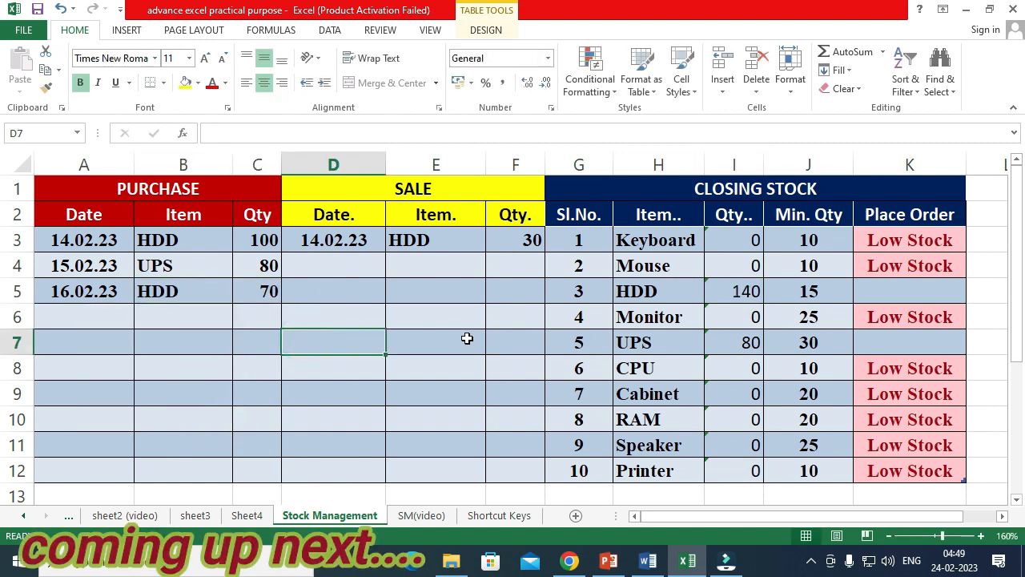
# Step: Compare the closing quantity, minimum quantity and Place Order status of HDD and UPS in the closing stock section
pyautogui.click(678, 295)
pyautogui.click(711, 291)
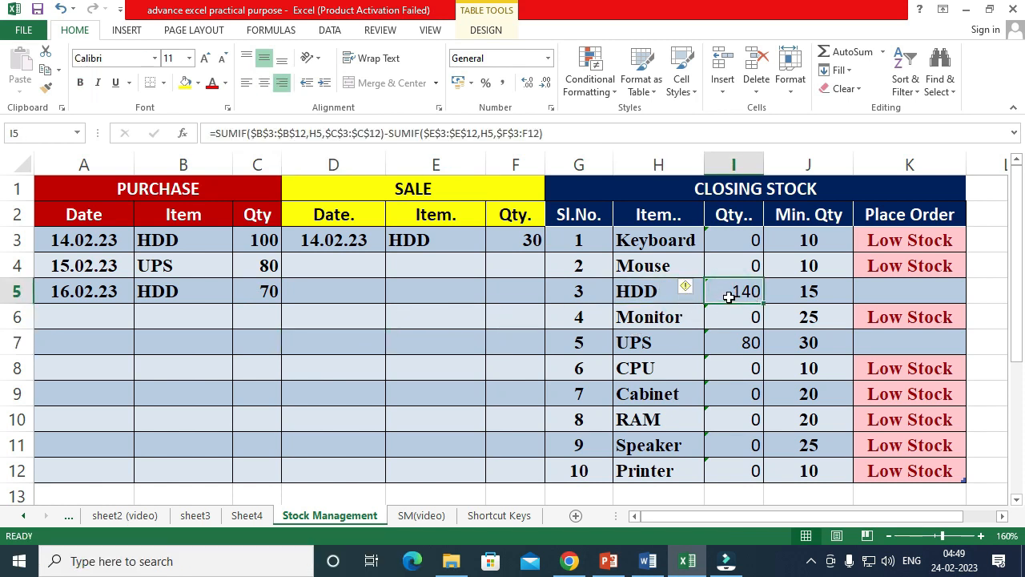
pyautogui.click(255, 296)
pyautogui.click(673, 292)
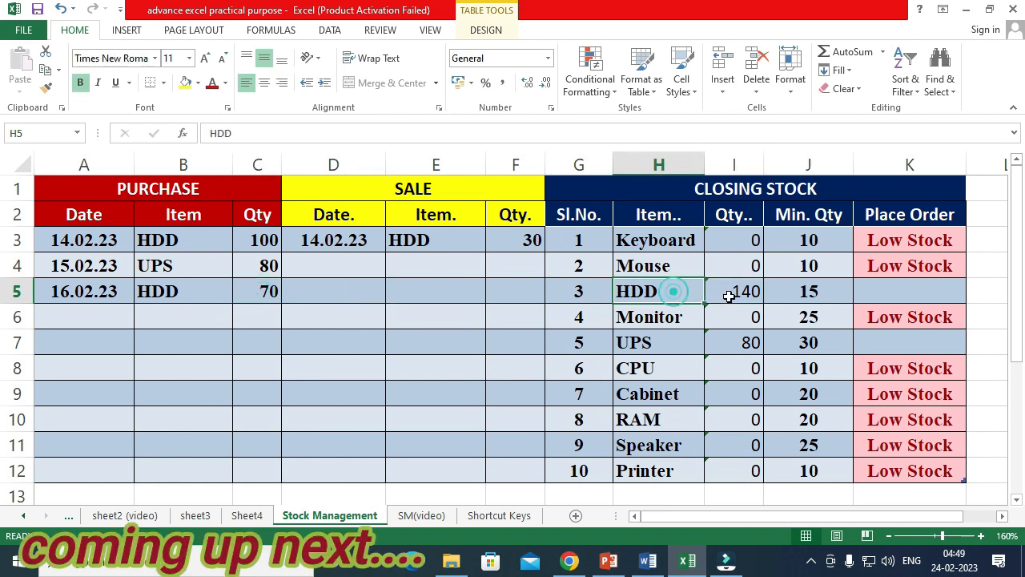
pyautogui.click(721, 292)
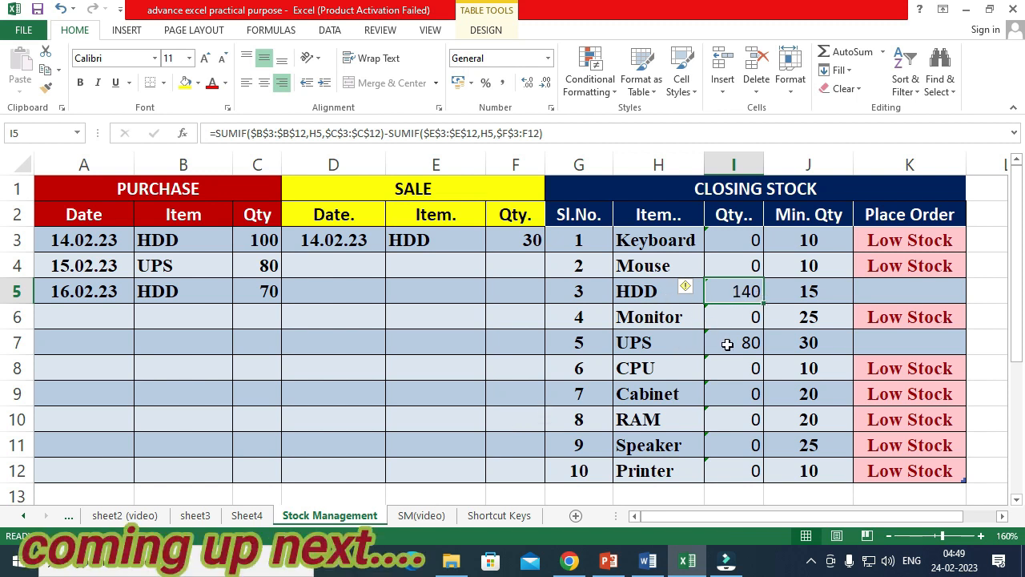
pyautogui.click(891, 344)
pyautogui.click(892, 293)
pyautogui.click(890, 341)
pyautogui.click(742, 291)
pyautogui.click(789, 288)
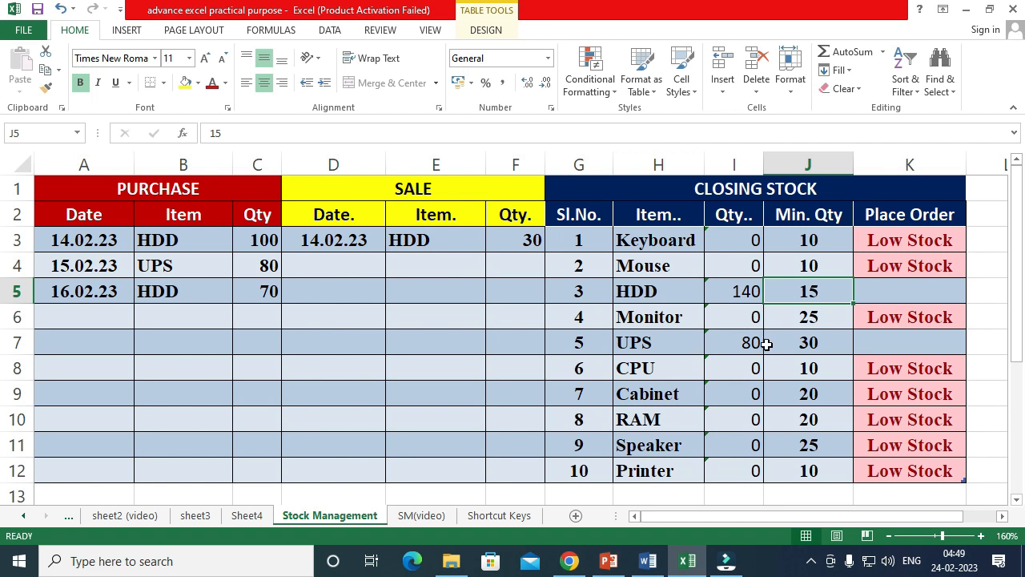
pyautogui.click(798, 343)
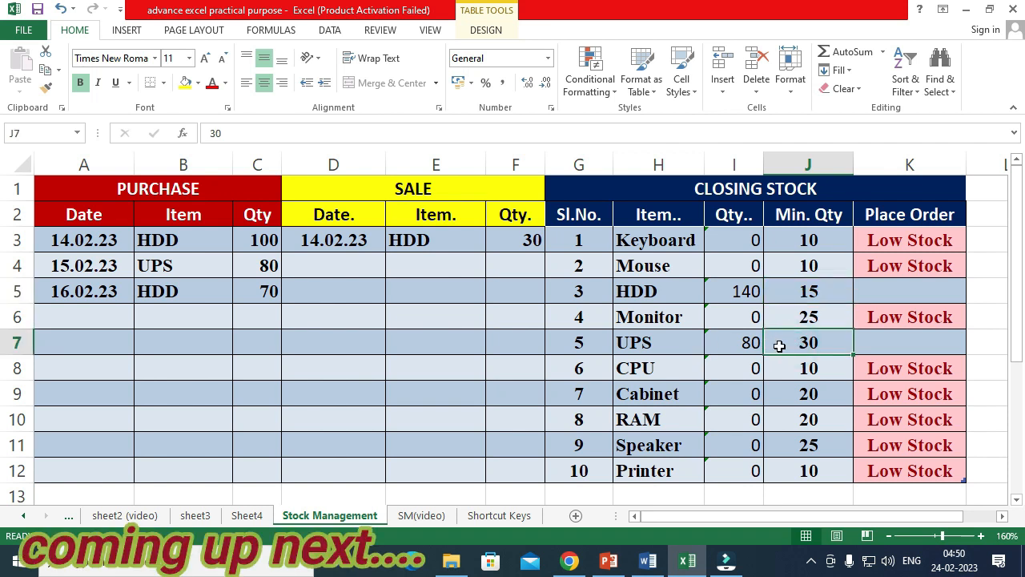
pyautogui.click(752, 292)
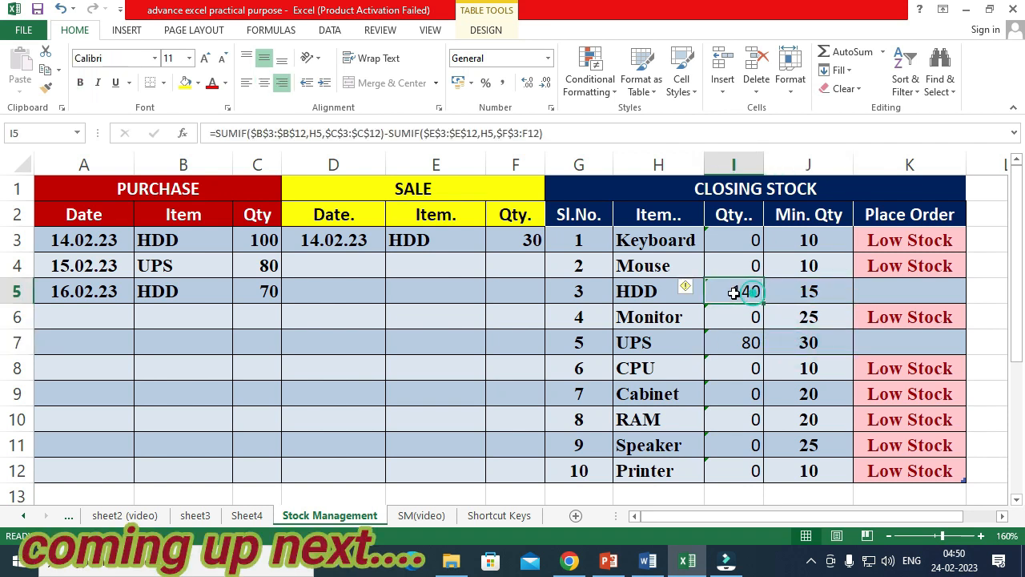
pyautogui.click(729, 343)
pyautogui.click(870, 343)
pyautogui.click(884, 290)
pyautogui.click(880, 341)
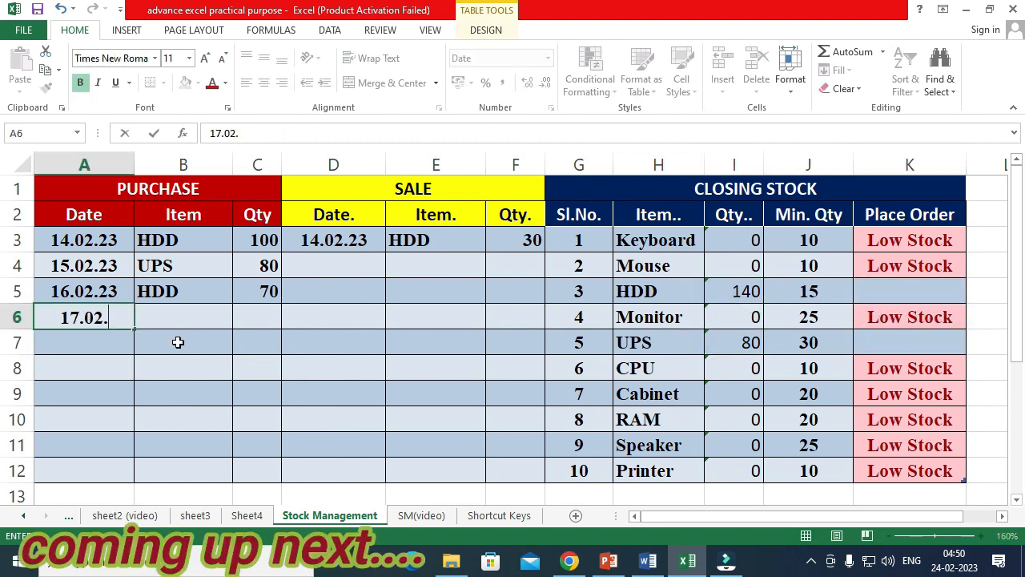
# Step: Record a purchase of 50 Mouse dated 17.02.23 in row 6
pyautogui.write('23')
pyautogui.click(168, 312)
pyautogui.click(240, 321)
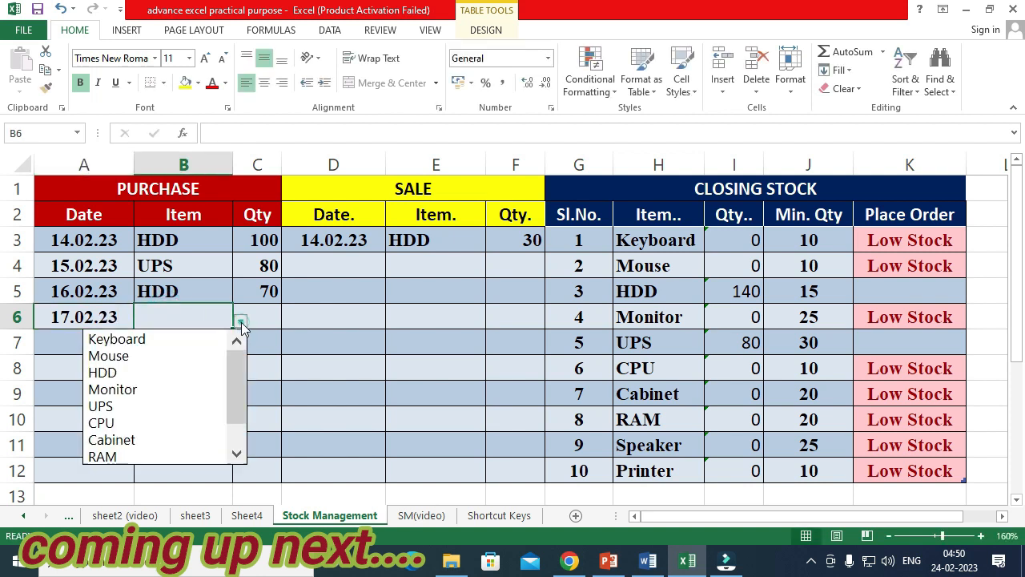
pyautogui.click(171, 356)
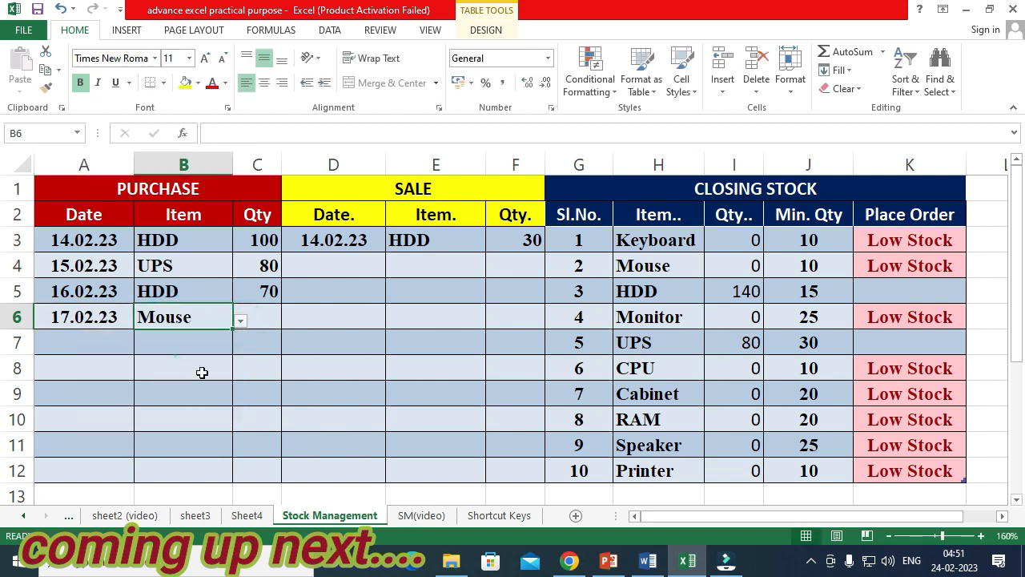
pyautogui.click(266, 313)
pyautogui.write('50')
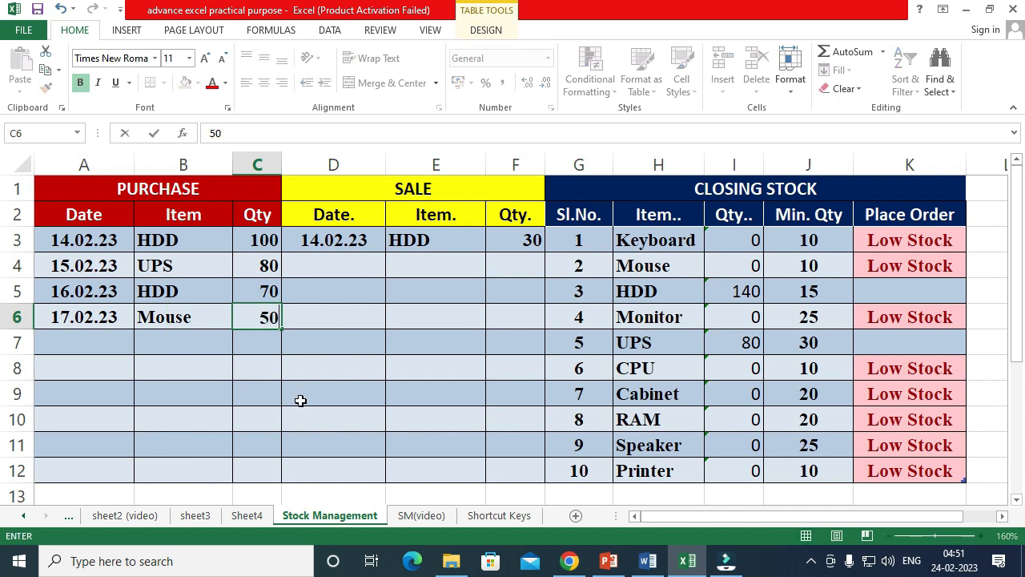
# Step: Start a sale entry in row 4 dated 18.02.23 with Mouse as the item
pyautogui.click(337, 269)
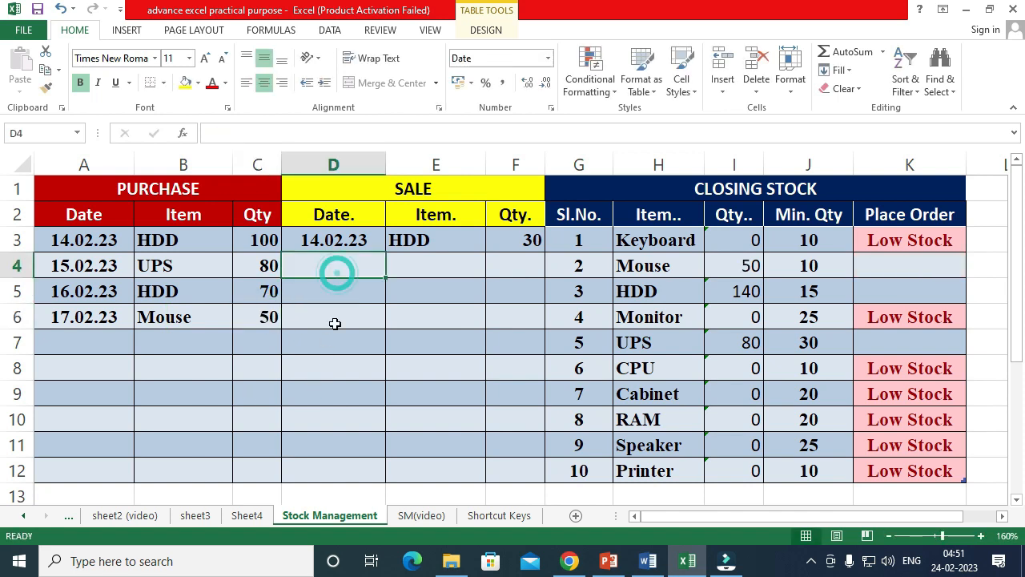
pyautogui.write('18.02.23')
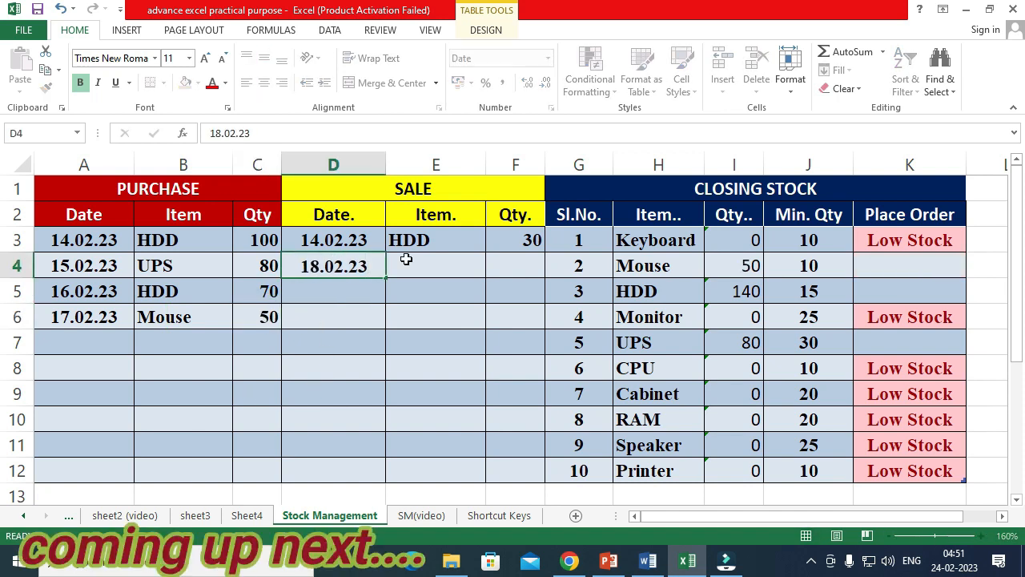
pyautogui.click(405, 259)
pyautogui.click(494, 269)
pyautogui.click(433, 303)
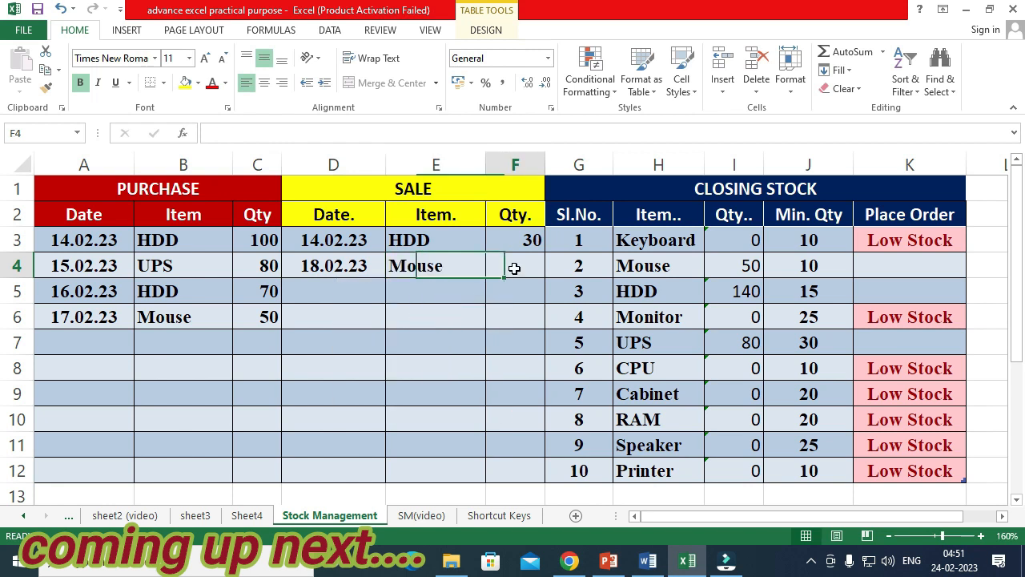
pyautogui.click(514, 268)
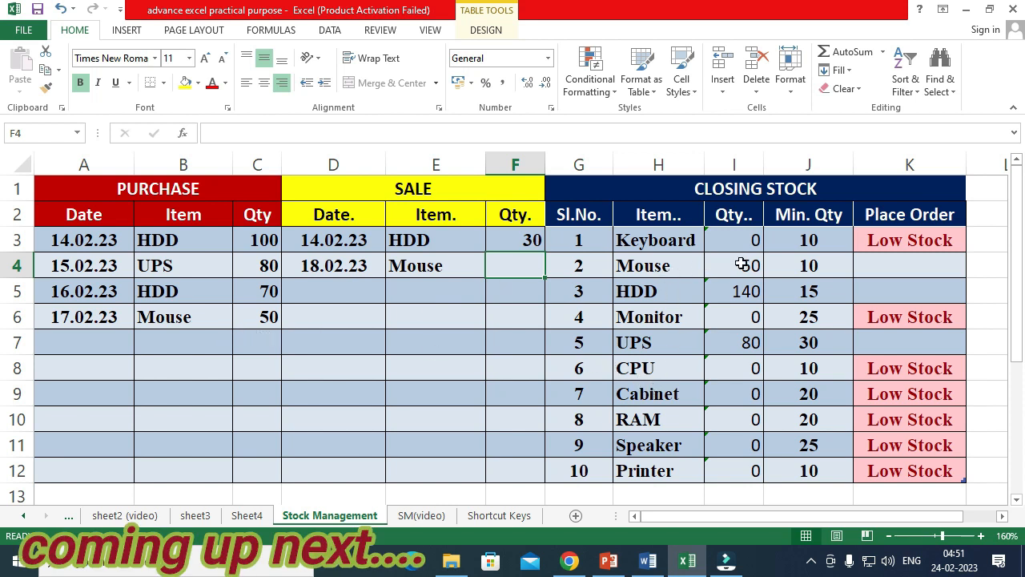
# Step: Check the Mouse closing stock and set the quantity of the Mouse sale in row 4 to 45
pyautogui.click(739, 264)
pyautogui.click(678, 266)
pyautogui.click(738, 268)
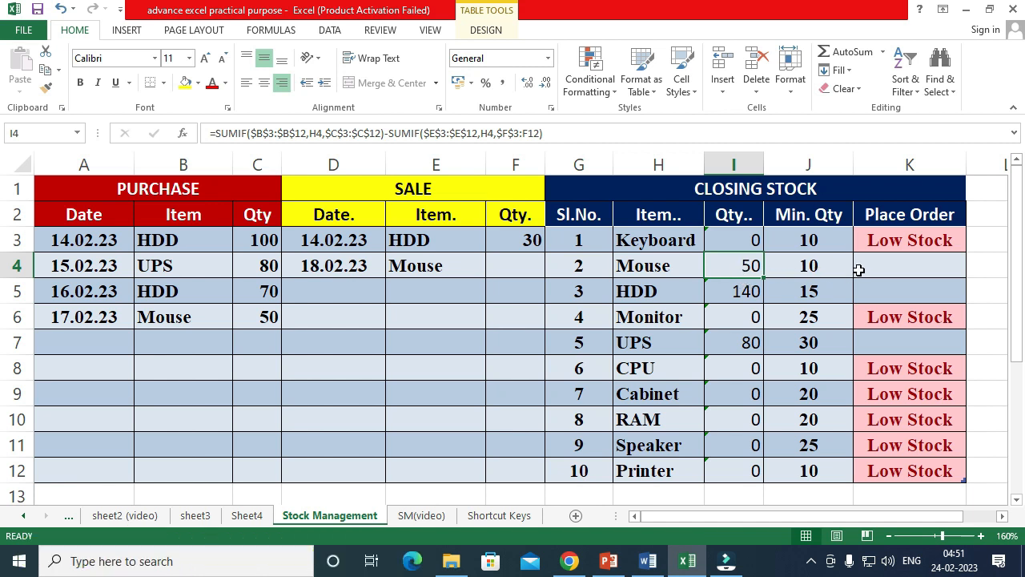
pyautogui.click(430, 265)
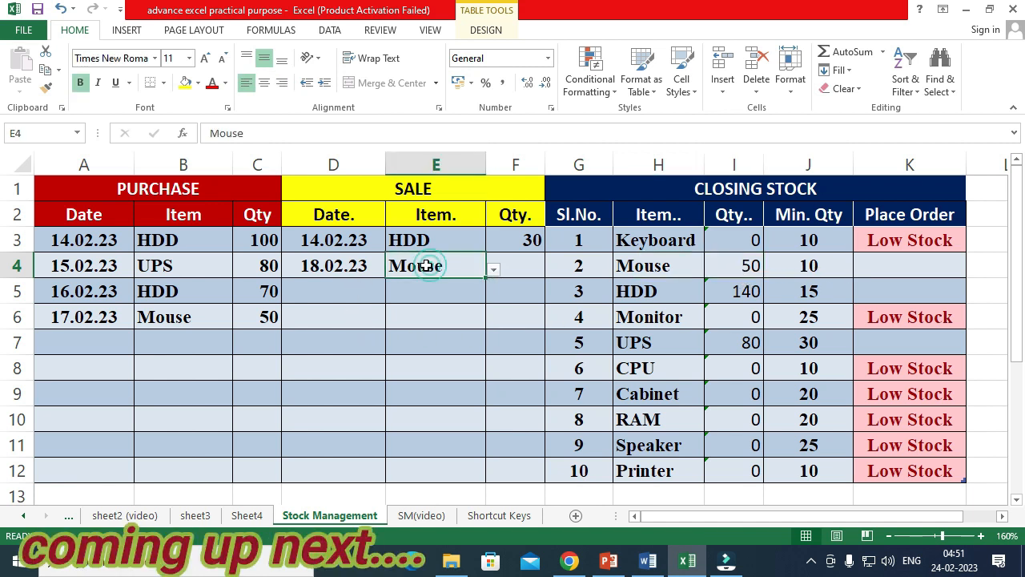
pyautogui.click(528, 267)
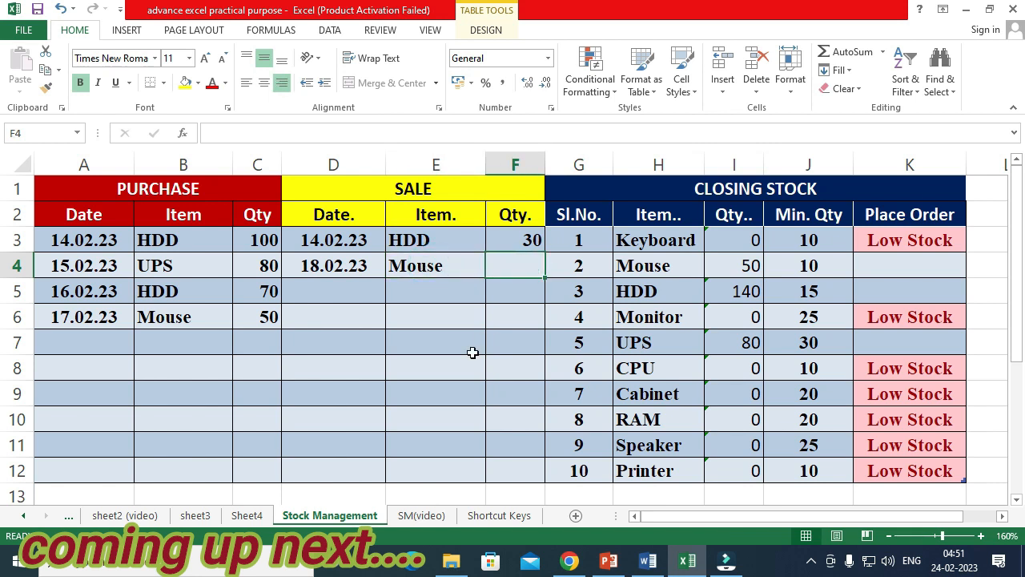
pyautogui.write('45')
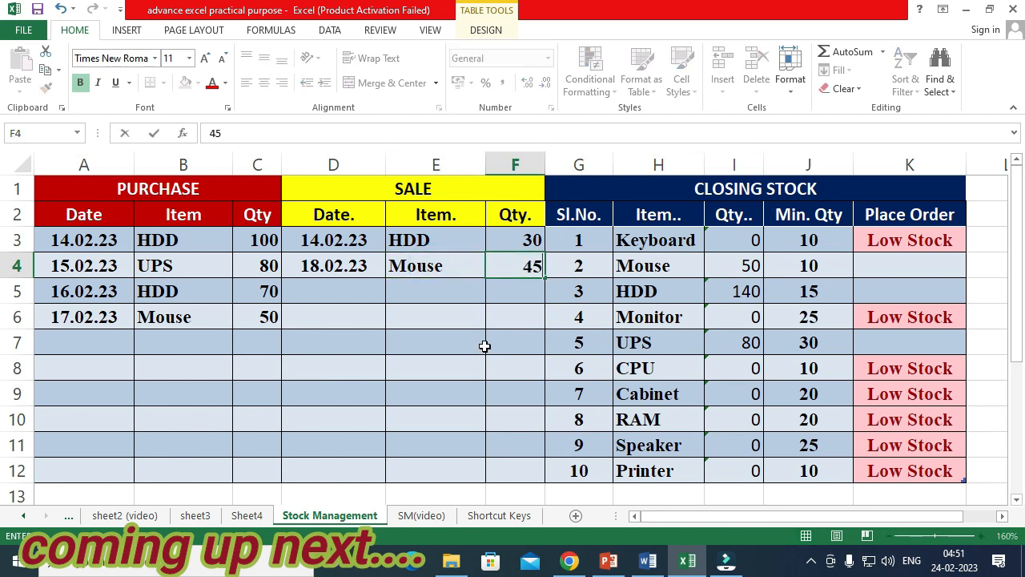
pyautogui.press('Return')
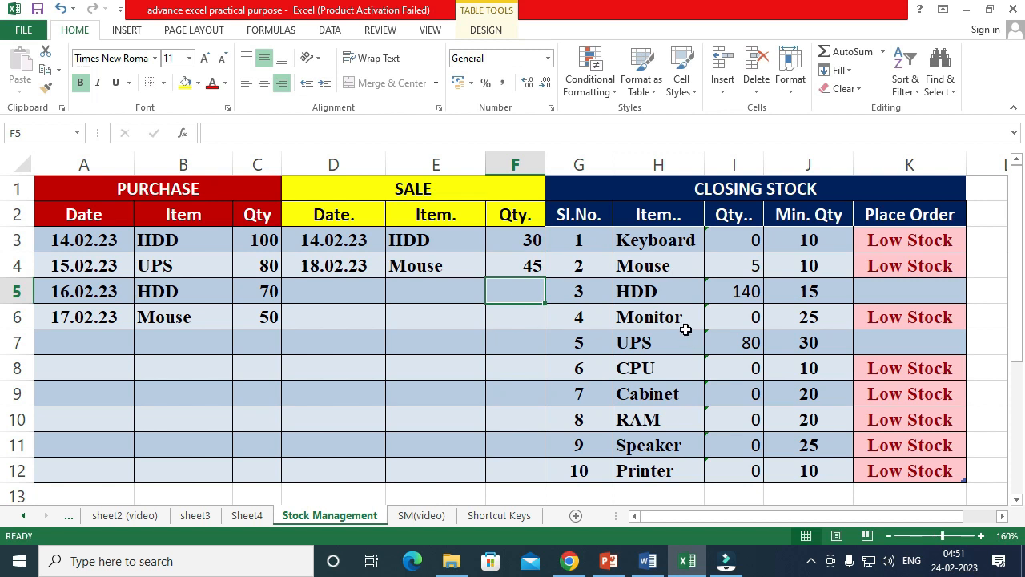
# Step: Compare the closing quantity, minimum quantity and Place Order status of Mouse in the closing stock section
pyautogui.click(673, 267)
pyautogui.click(727, 267)
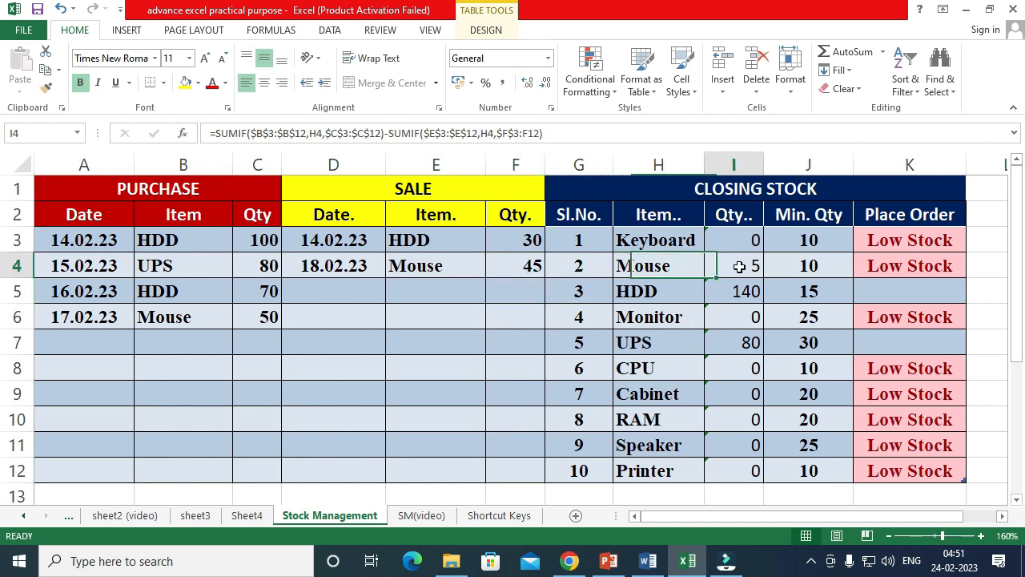
pyautogui.click(782, 266)
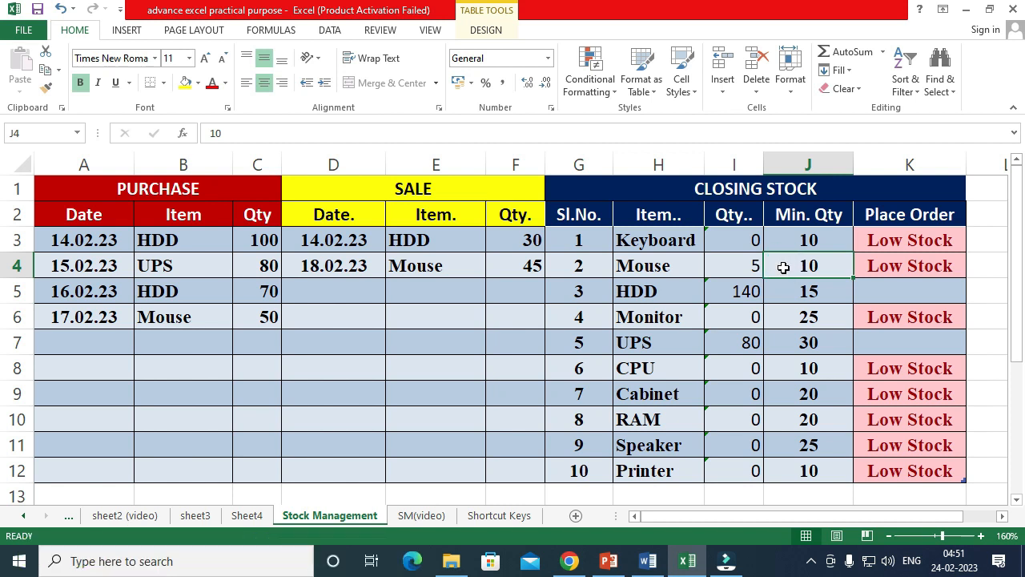
pyautogui.click(747, 268)
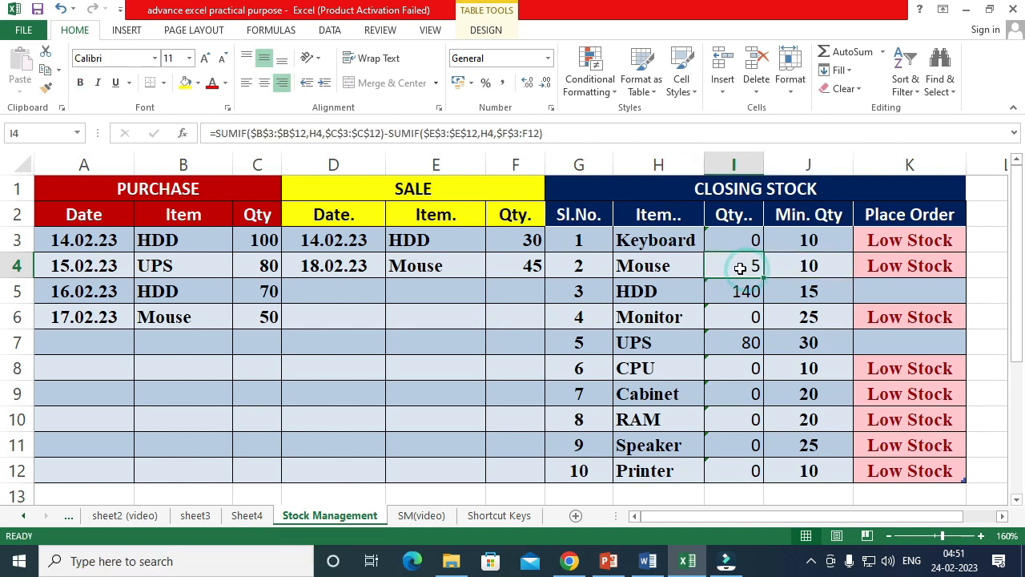
pyautogui.click(872, 266)
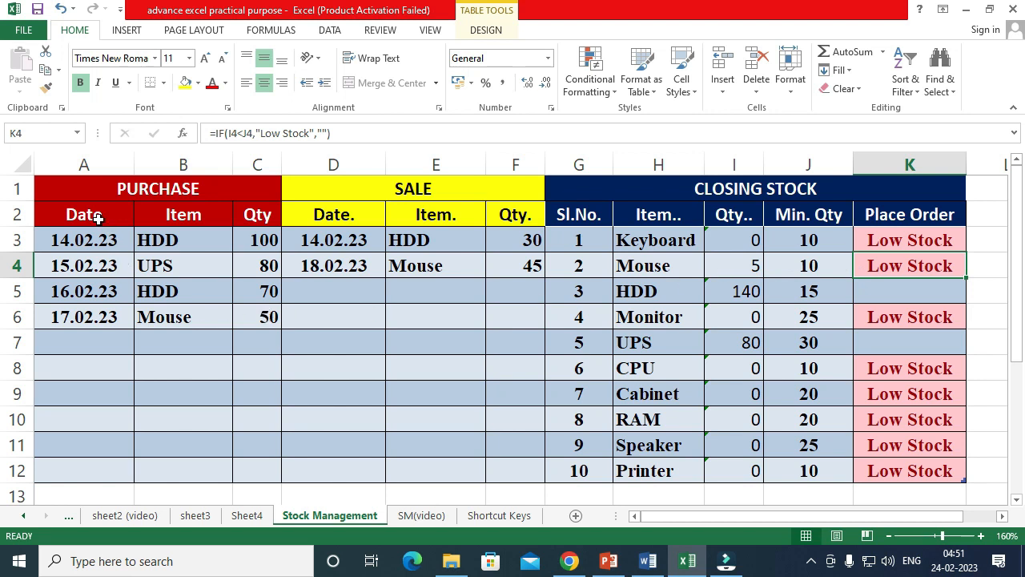
pyautogui.click(128, 344)
pyautogui.click(149, 345)
pyautogui.click(112, 339)
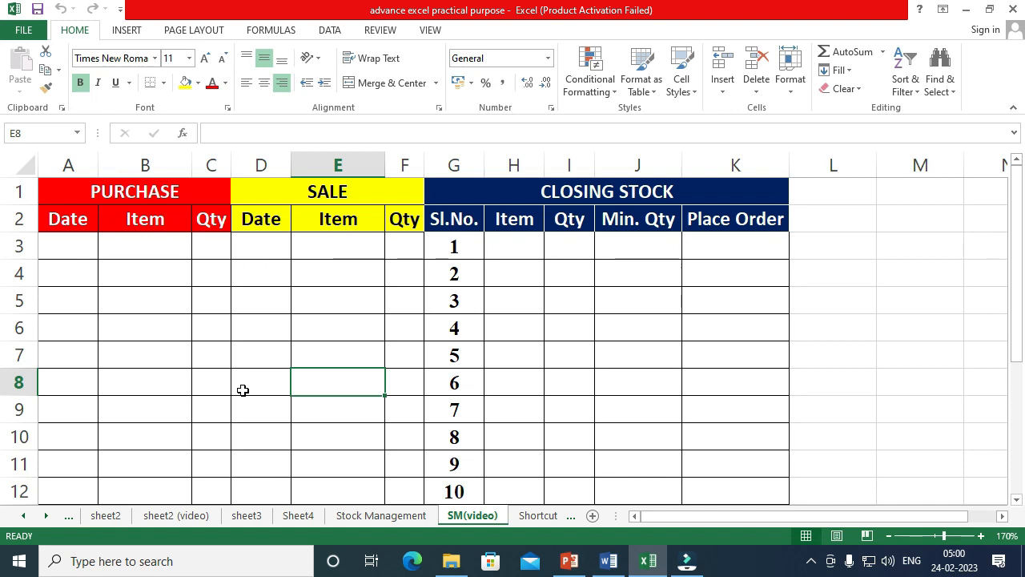
# Step: Examine the PURCHASE, SALE and CLOSING STOCK registers of the blank table on the SM(video) sheet
pyautogui.moveTo(97, 193); pyautogui.dragTo(155, 492)
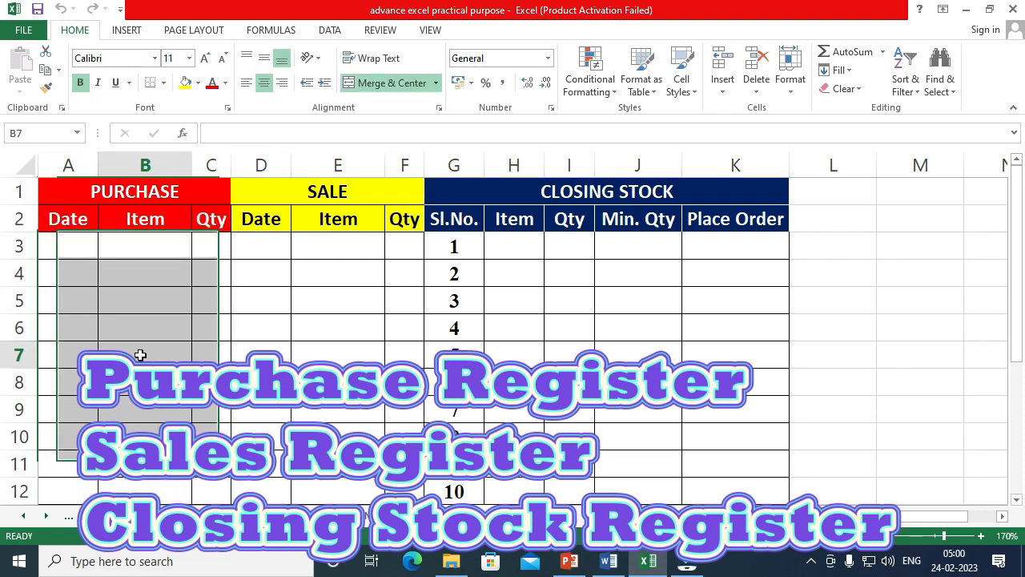
pyautogui.click(140, 355)
pyautogui.click(138, 303)
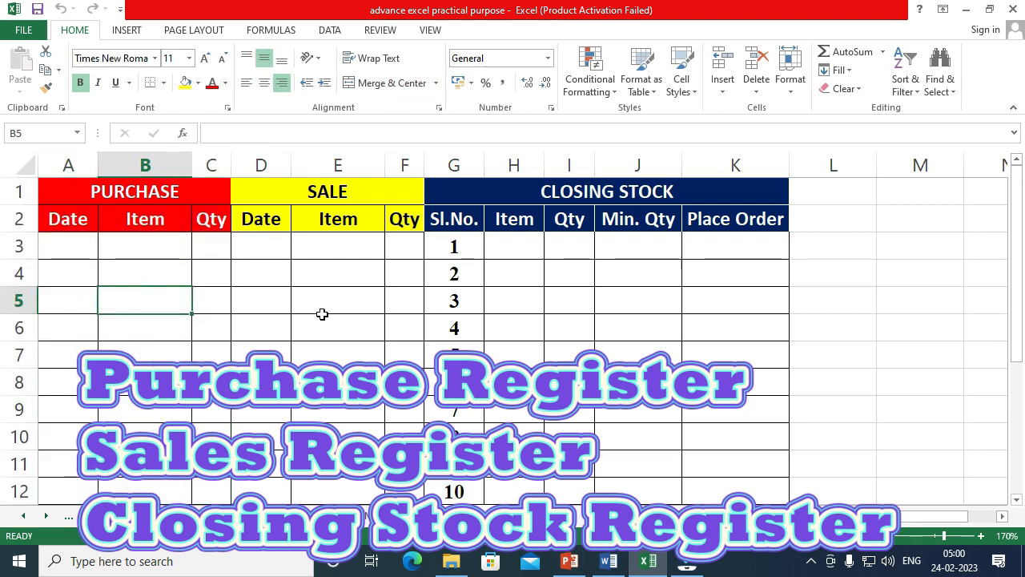
pyautogui.moveTo(284, 192); pyautogui.dragTo(358, 492)
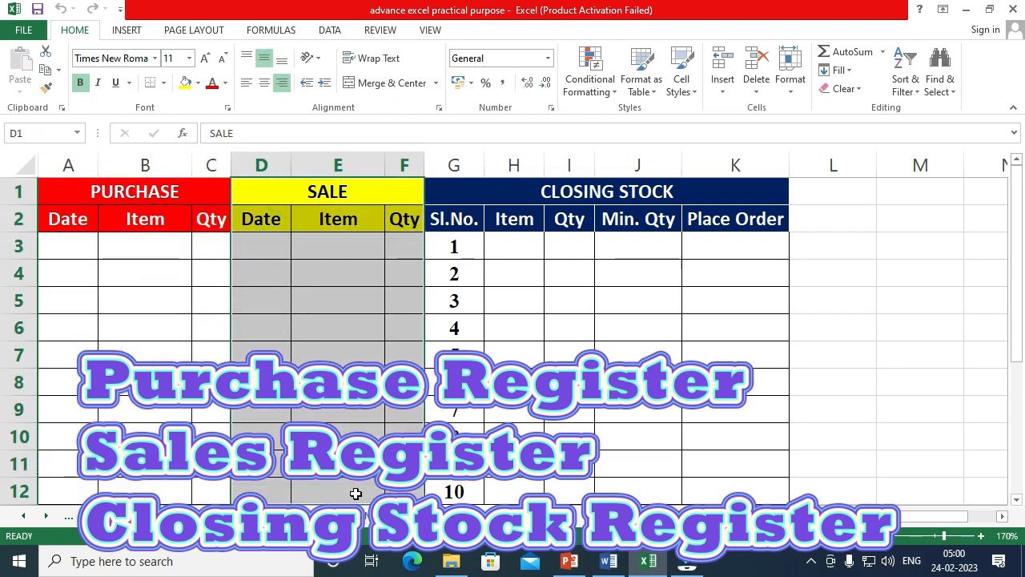
pyautogui.click(337, 355)
pyautogui.click(328, 302)
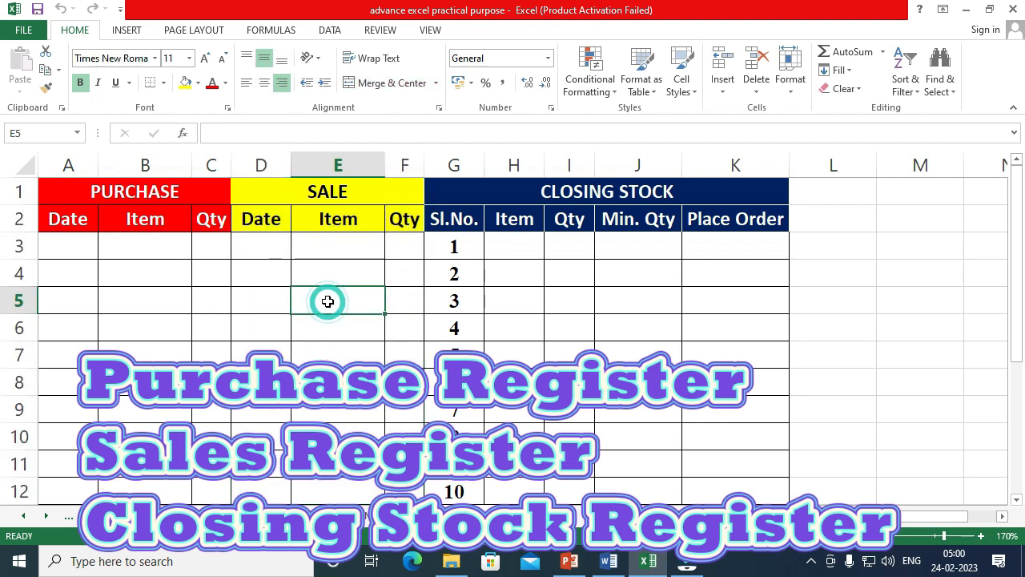
pyautogui.click(524, 197)
pyautogui.moveTo(541, 205); pyautogui.dragTo(606, 489)
pyautogui.click(571, 358)
pyautogui.click(570, 325)
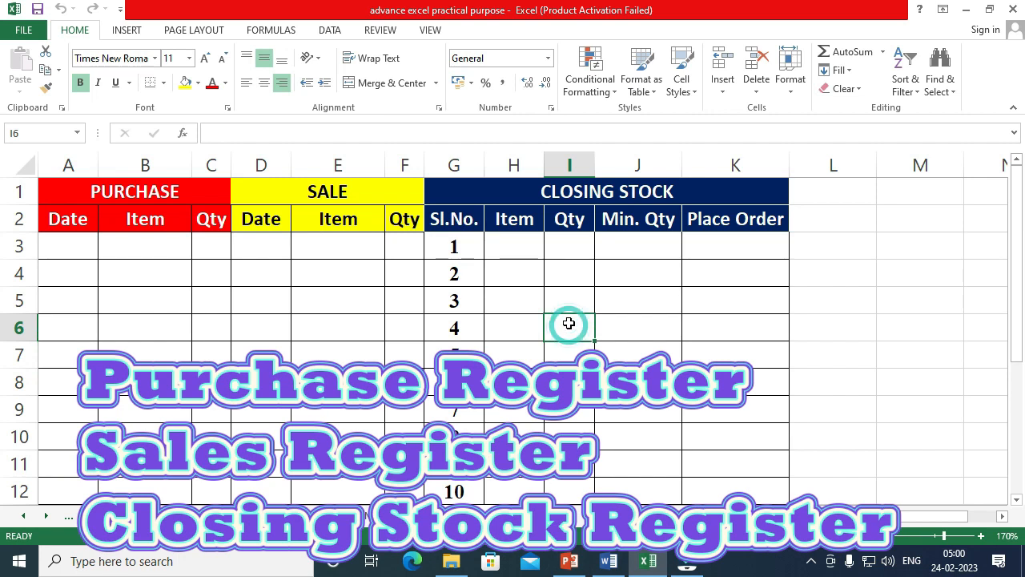
pyautogui.click(567, 270)
pyautogui.click(561, 302)
pyautogui.click(620, 439)
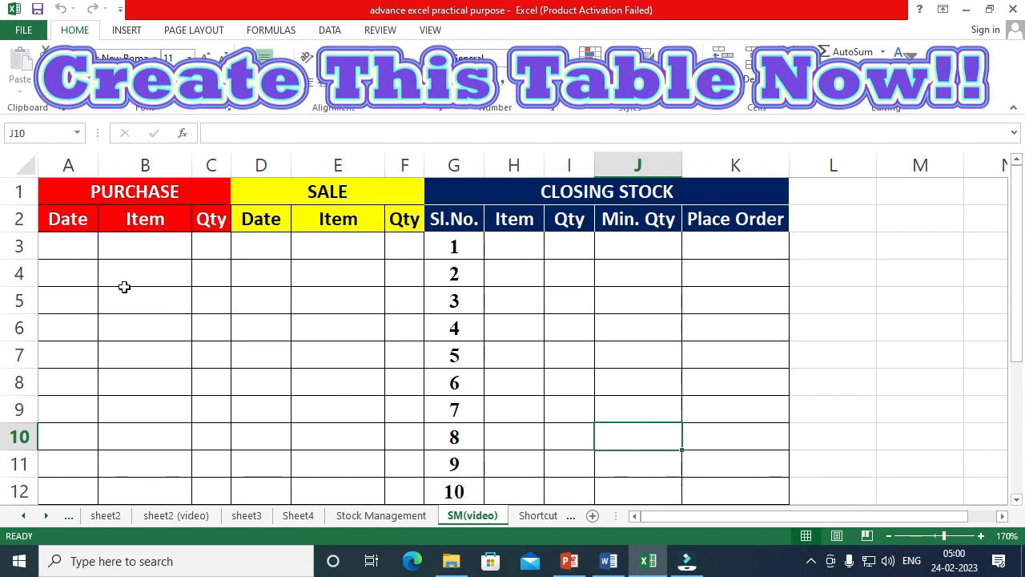
# Step: Trace the extent of each register from its heading down to row 12, and the full table range A1:K12
pyautogui.moveTo(80, 191); pyautogui.dragTo(149, 390)
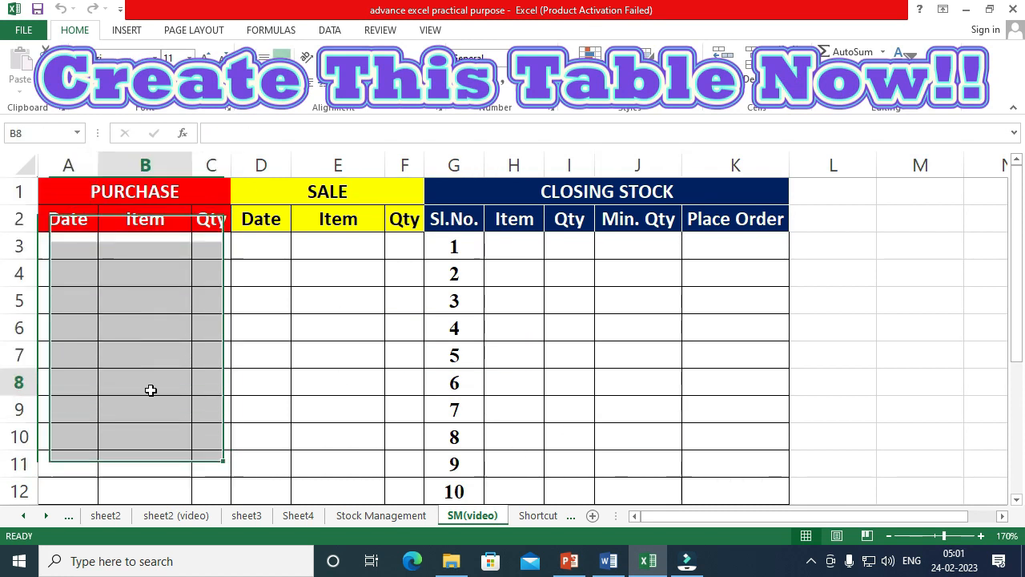
pyautogui.click(150, 389)
pyautogui.click(72, 198)
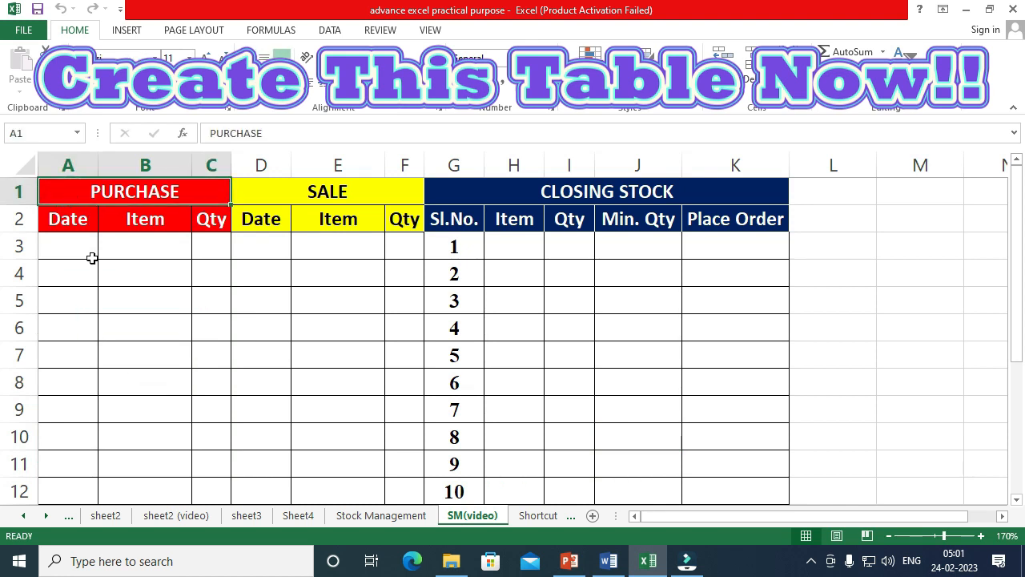
pyautogui.click(216, 494)
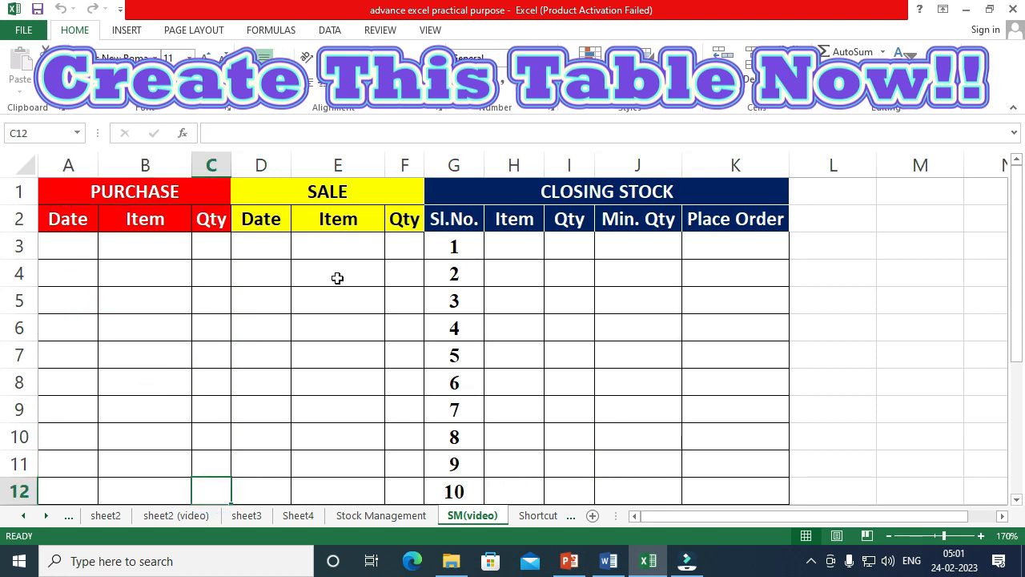
pyautogui.click(269, 194)
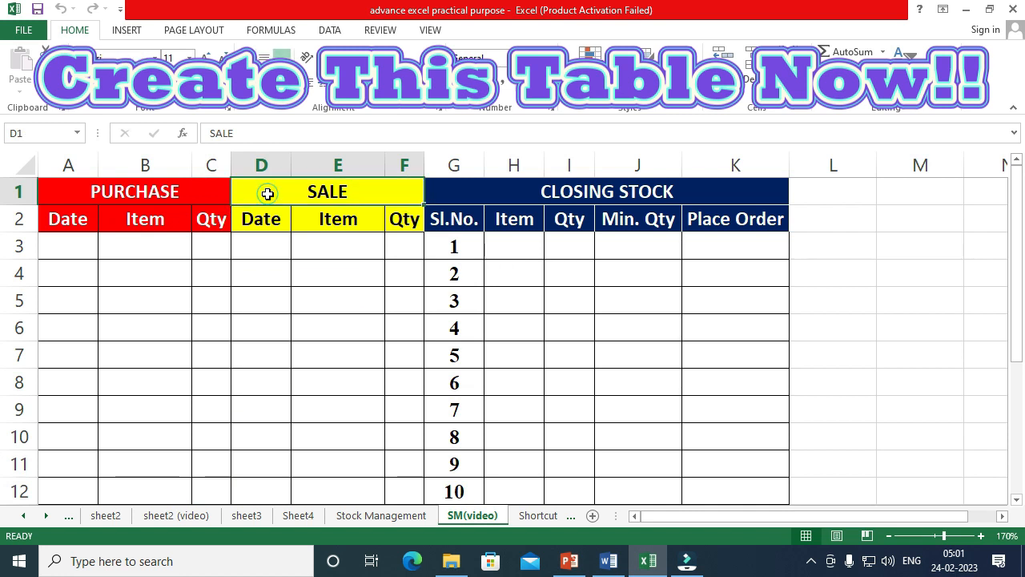
pyautogui.click(404, 499)
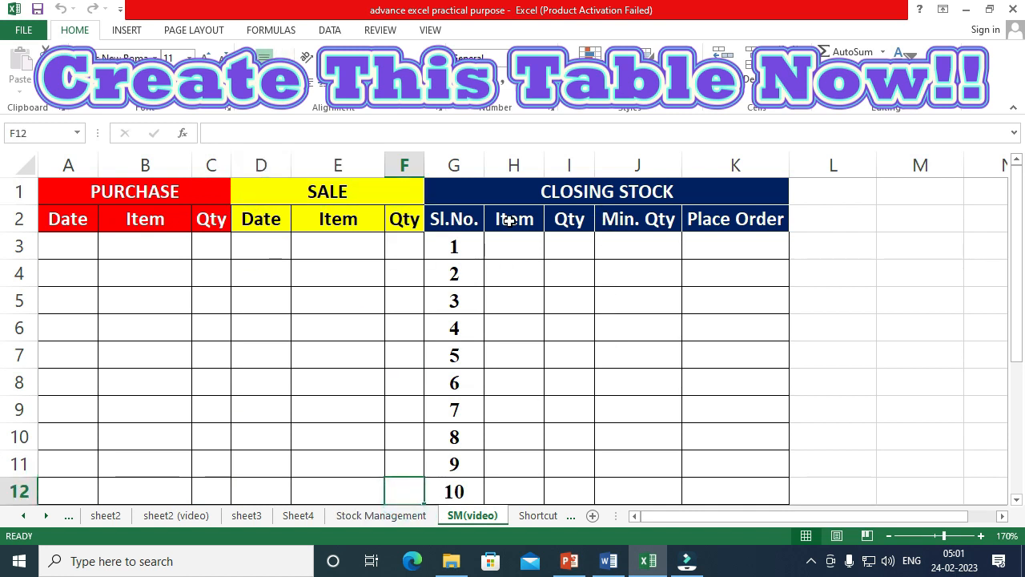
pyautogui.click(452, 198)
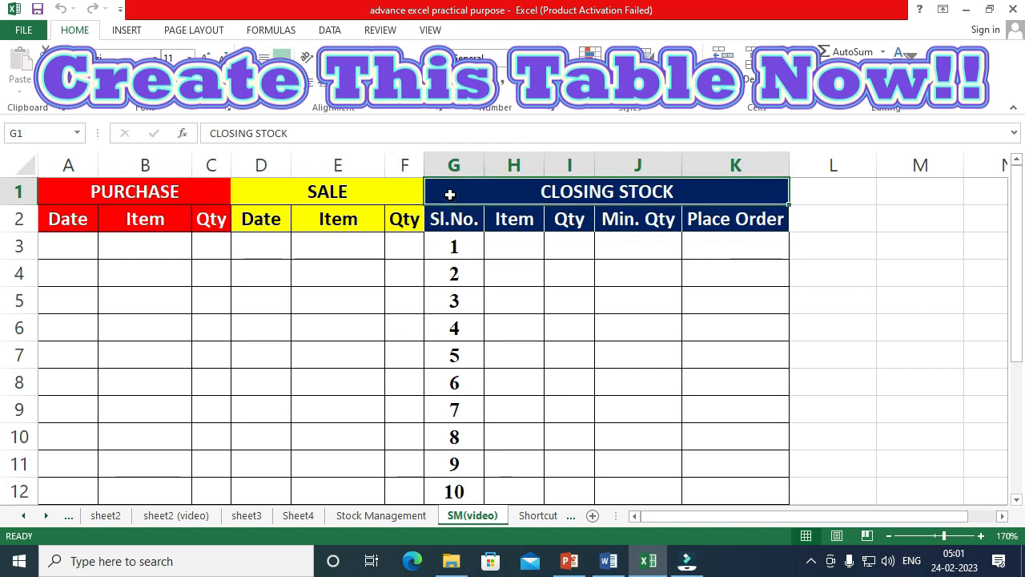
pyautogui.click(737, 490)
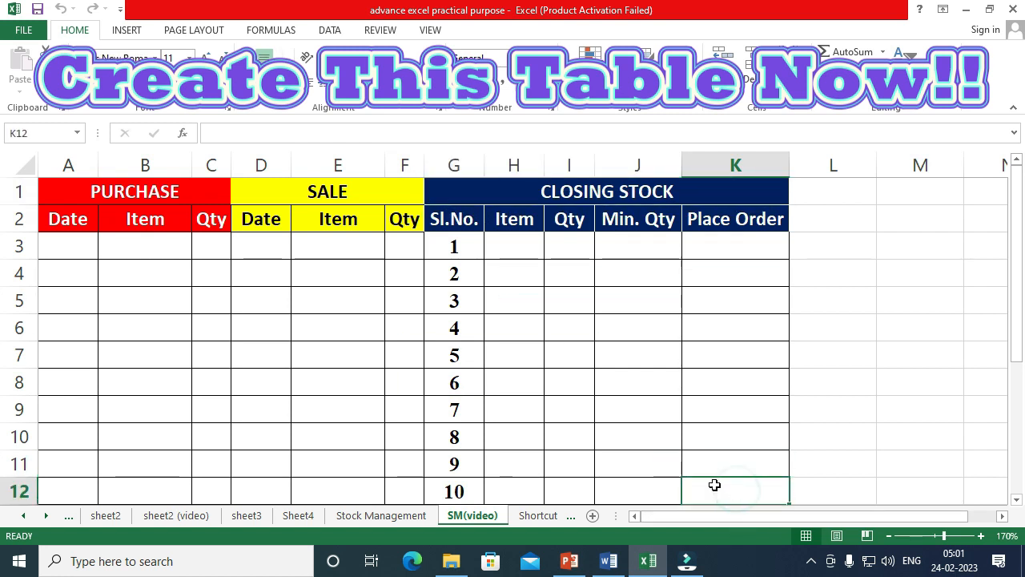
pyautogui.moveTo(101, 197); pyautogui.dragTo(620, 488)
pyautogui.click(80, 192)
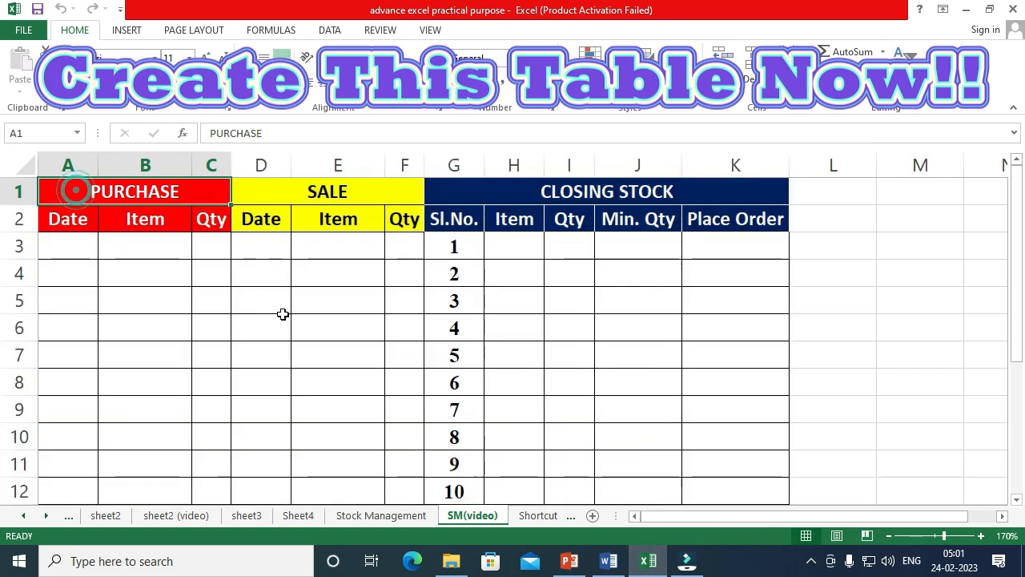
pyautogui.click(726, 495)
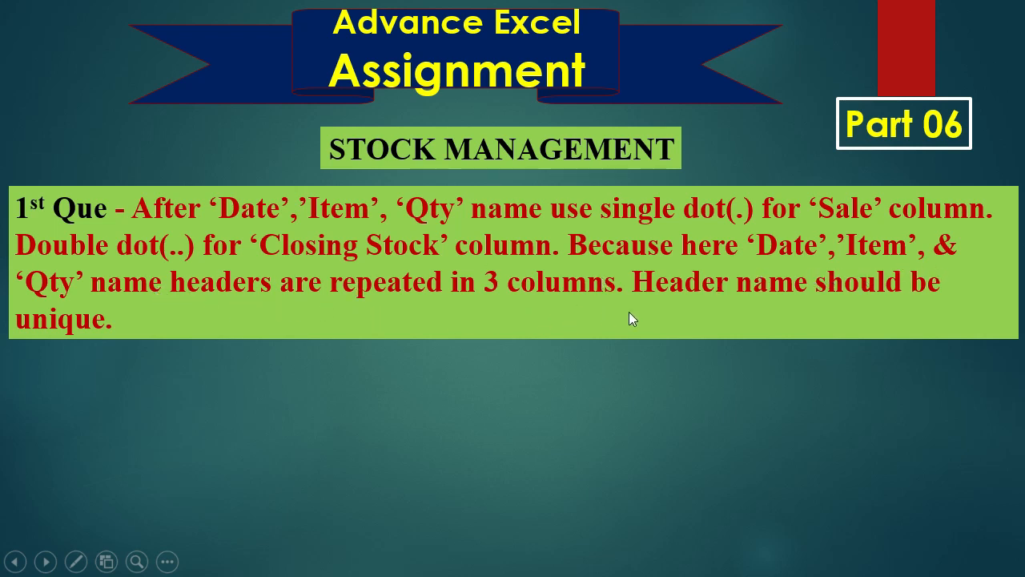
# Step: Switch back to the Excel workbook and rename the SALE column headers to "Date.", "Item." and "Qty." with a single dot
pyautogui.hotkey('alt', 'Tab')
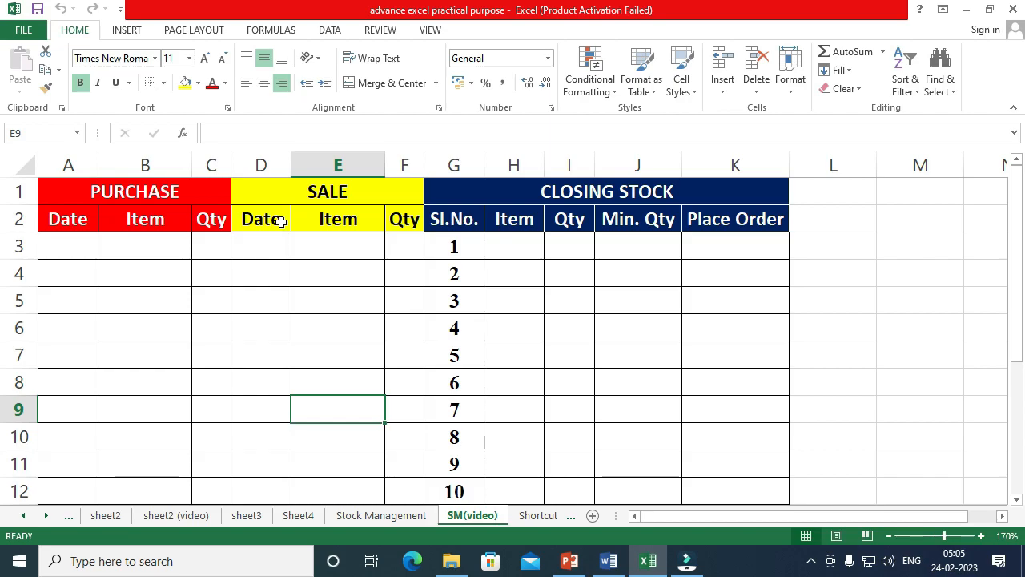
pyautogui.click(279, 227)
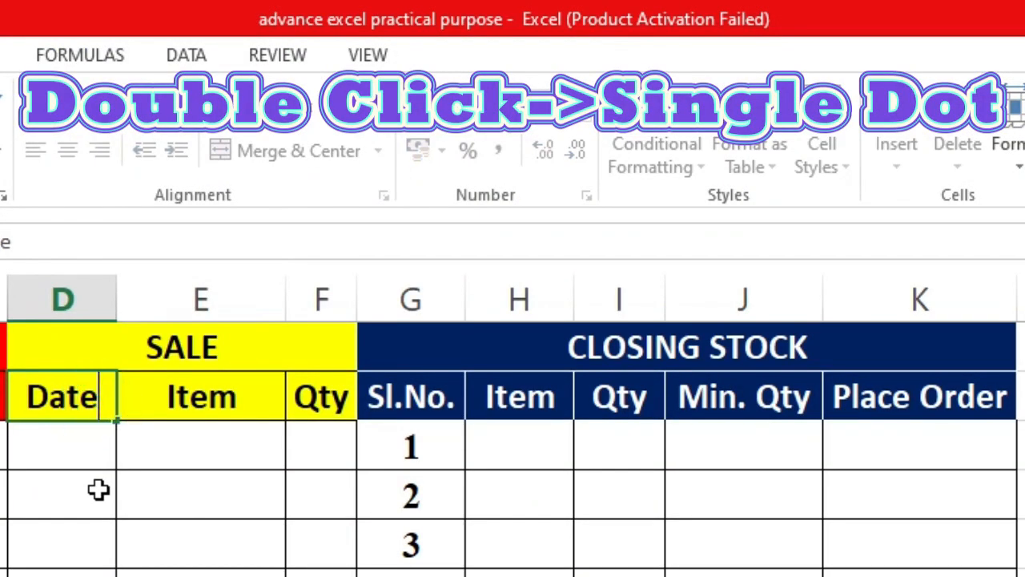
pyautogui.write('.')
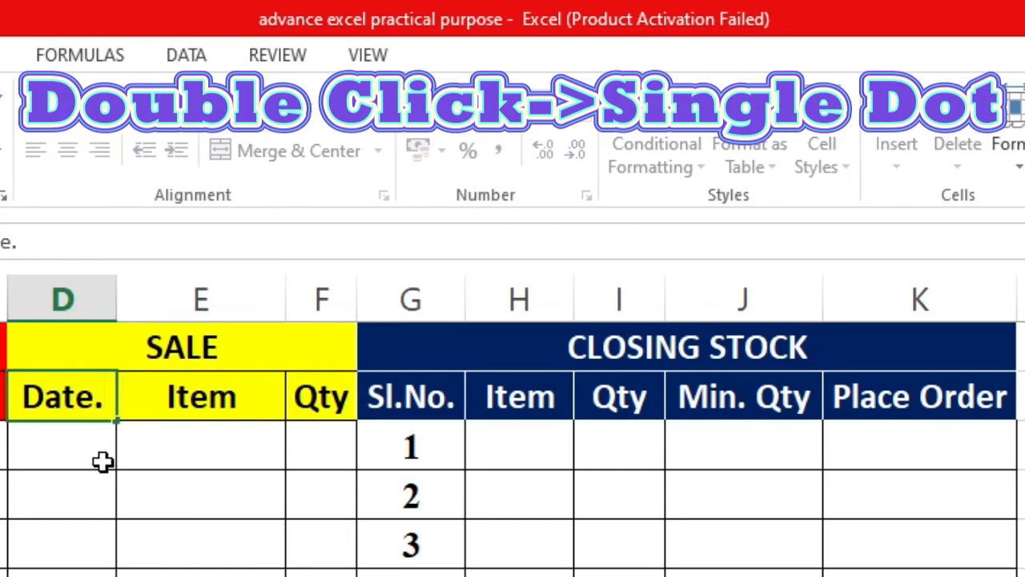
pyautogui.click(247, 402)
pyautogui.doubleClick(247, 402)
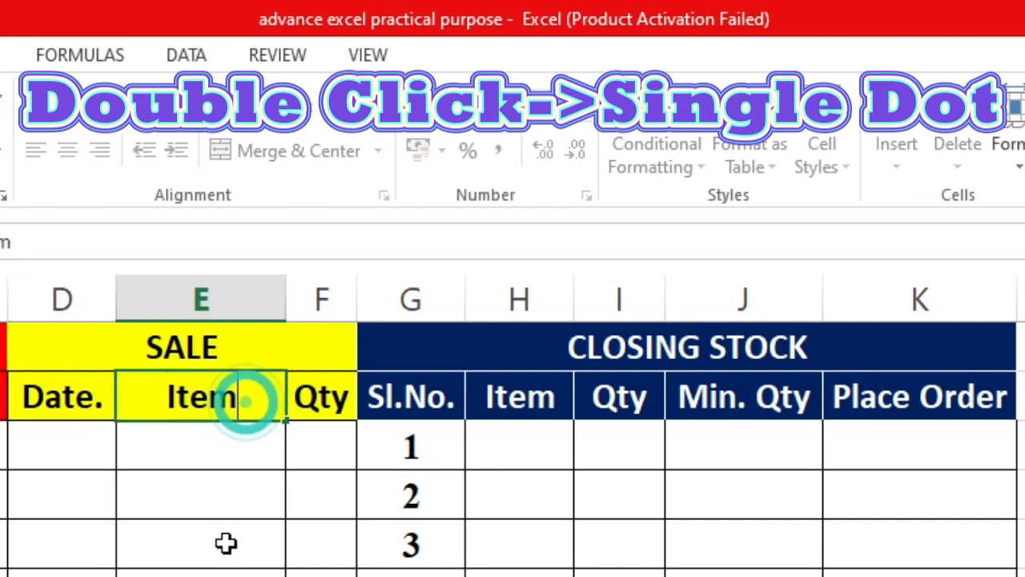
pyautogui.write('.')
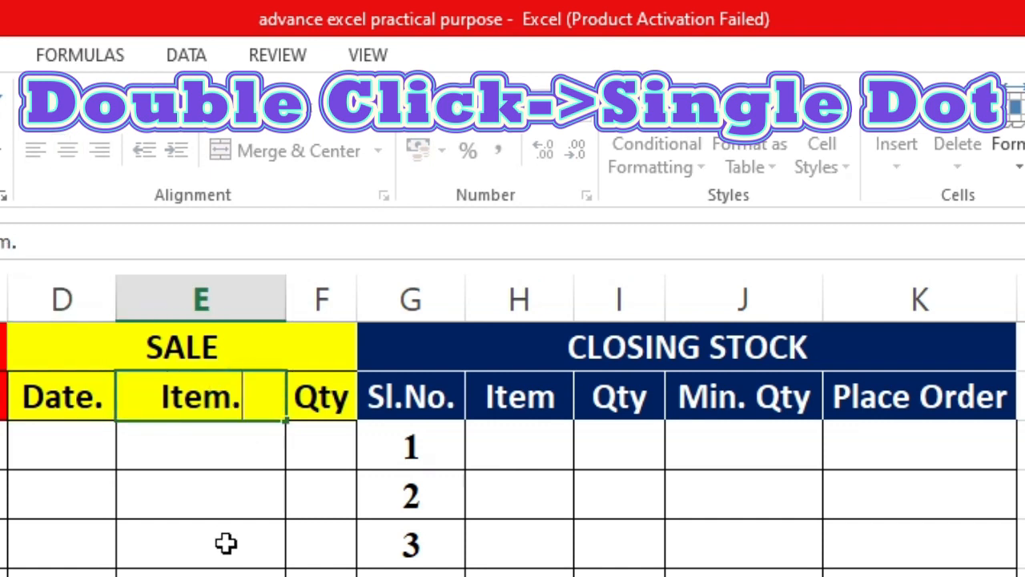
pyautogui.click(343, 405)
pyautogui.doubleClick(343, 404)
pyautogui.write('.')
pyautogui.press('Return')
pyautogui.click(320, 569)
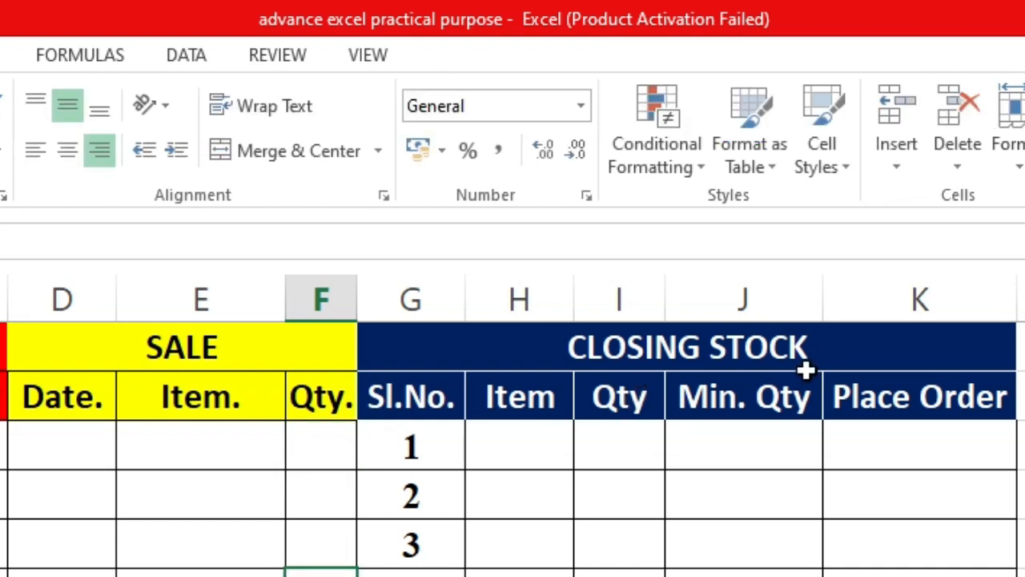
# Step: Rename the Item and Qty headers of the CLOSING STOCK section to "Item.." and "Qty.." with a double dot
pyautogui.doubleClick(560, 402)
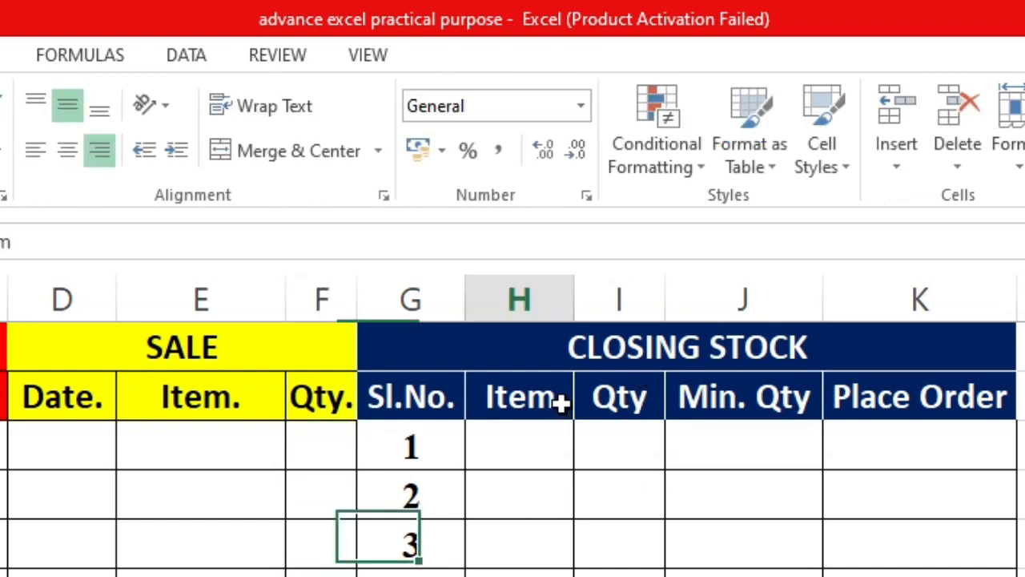
pyautogui.write('..')
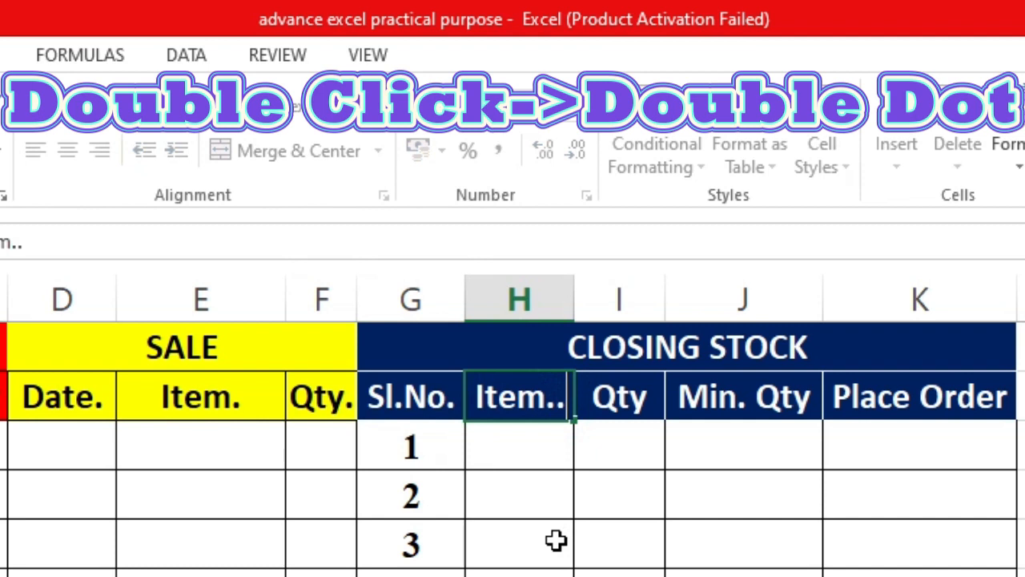
pyautogui.doubleClick(650, 404)
pyautogui.write('..')
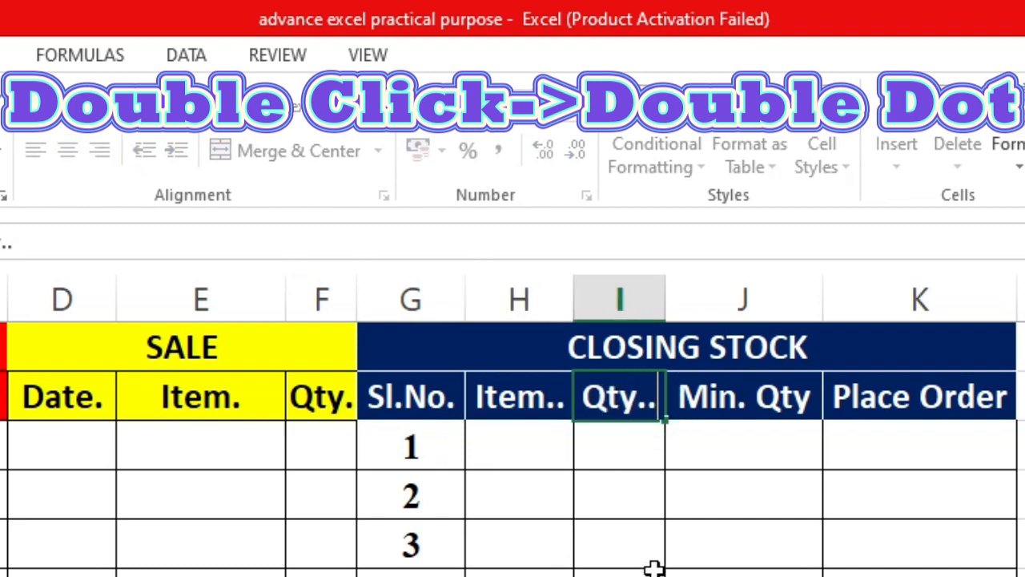
pyautogui.click(653, 568)
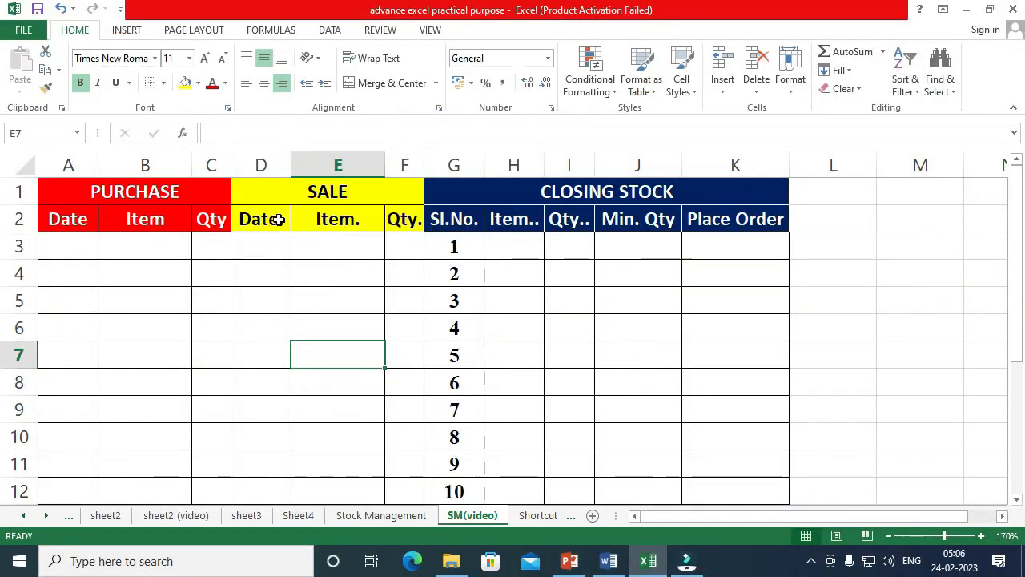
pyautogui.click(84, 395)
pyautogui.click(202, 393)
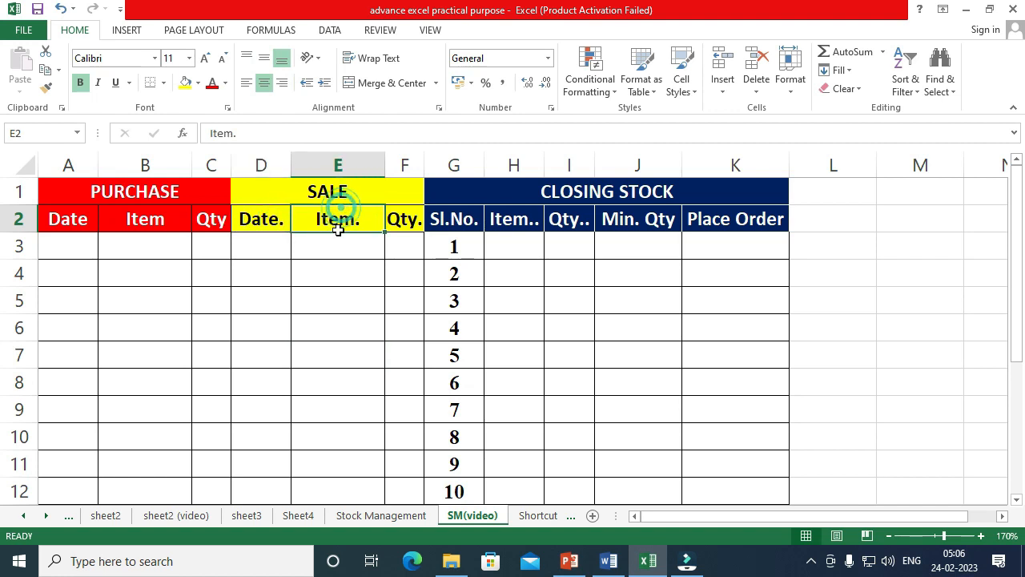
pyautogui.click(512, 221)
pyautogui.click(564, 220)
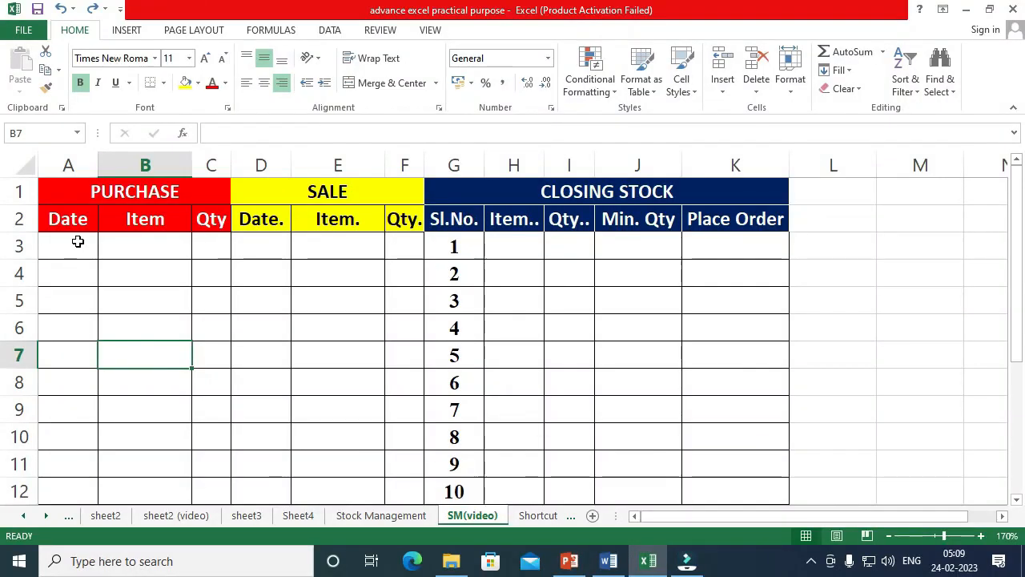
# Step: Convert the range A2:K12 into a table with headers and remove the filter arrows from its header row
pyautogui.moveTo(71, 220); pyautogui.dragTo(697, 489)
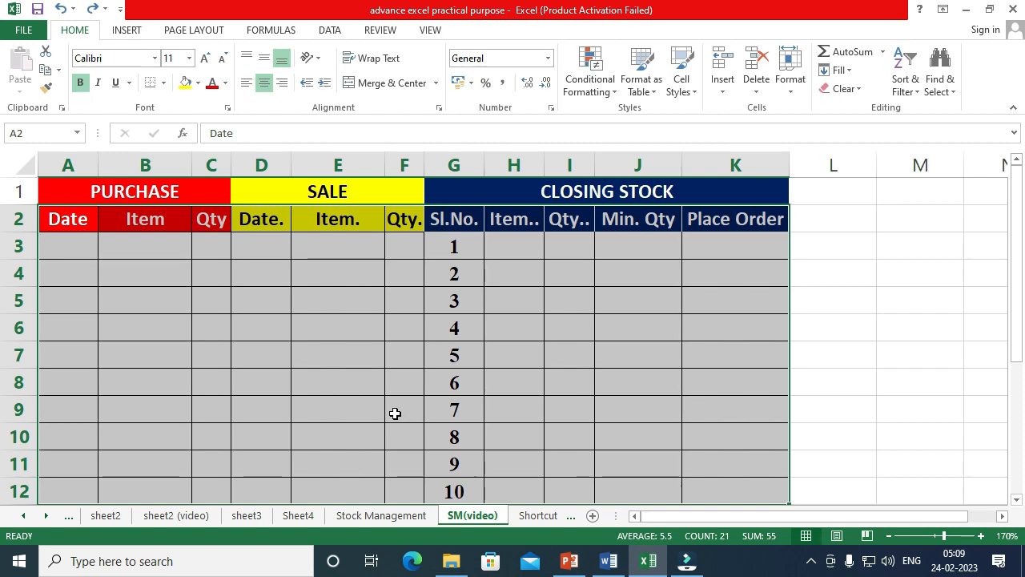
pyautogui.hotkey('ctrl', 't')
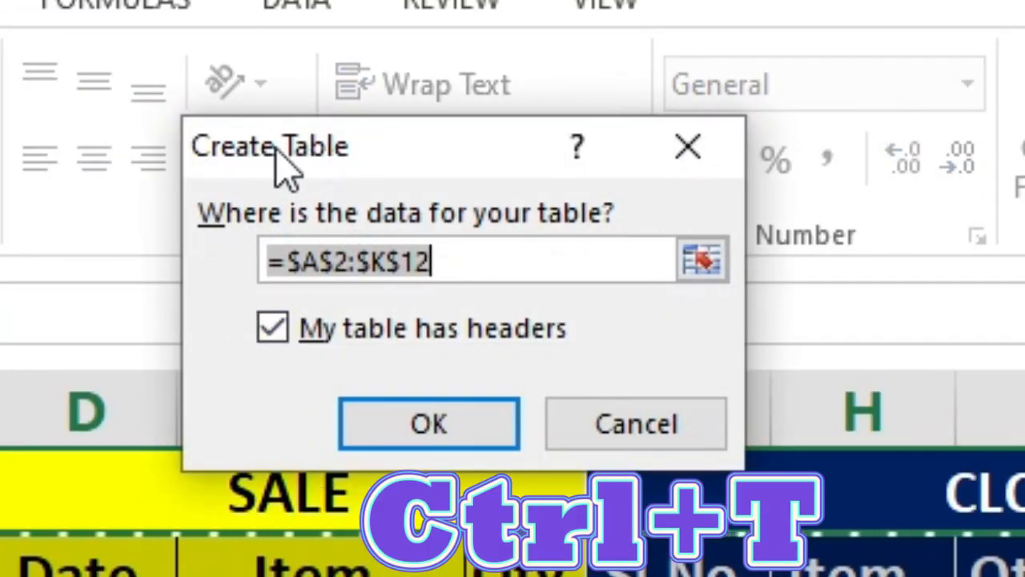
pyautogui.click(497, 430)
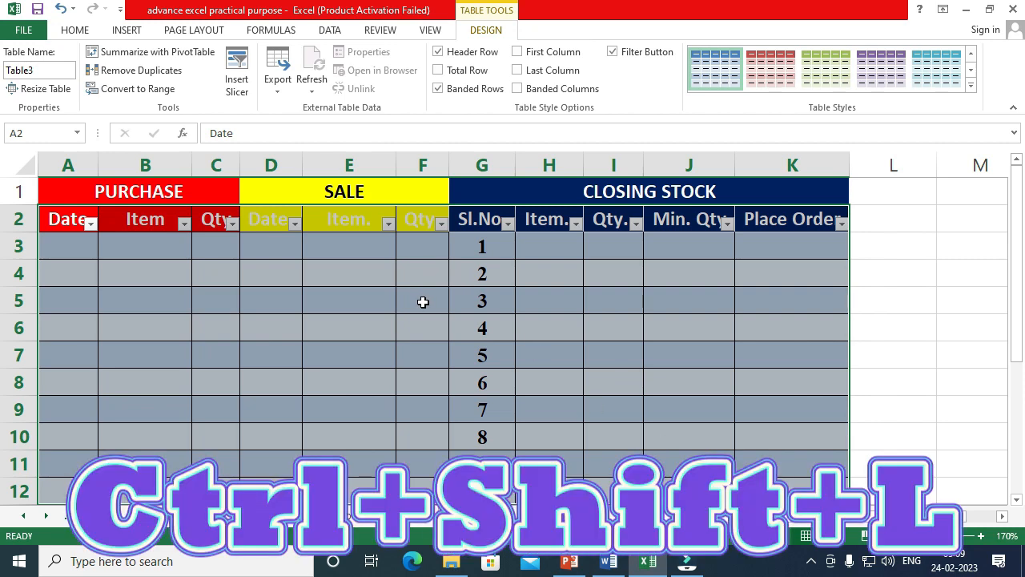
pyautogui.hotkey('ctrl', 'shift', 'l')
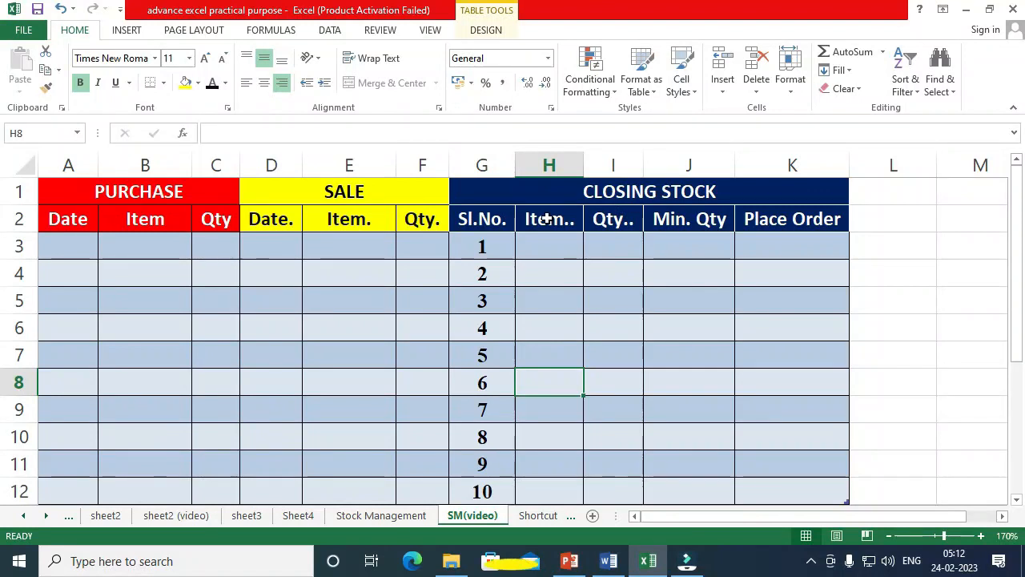
# Step: Trace the empty Item.. and Min. Qty columns of the CLOSING STOCK section from row 3 to row 12
pyautogui.moveTo(545, 240); pyautogui.dragTo(550, 489)
pyautogui.click(544, 390)
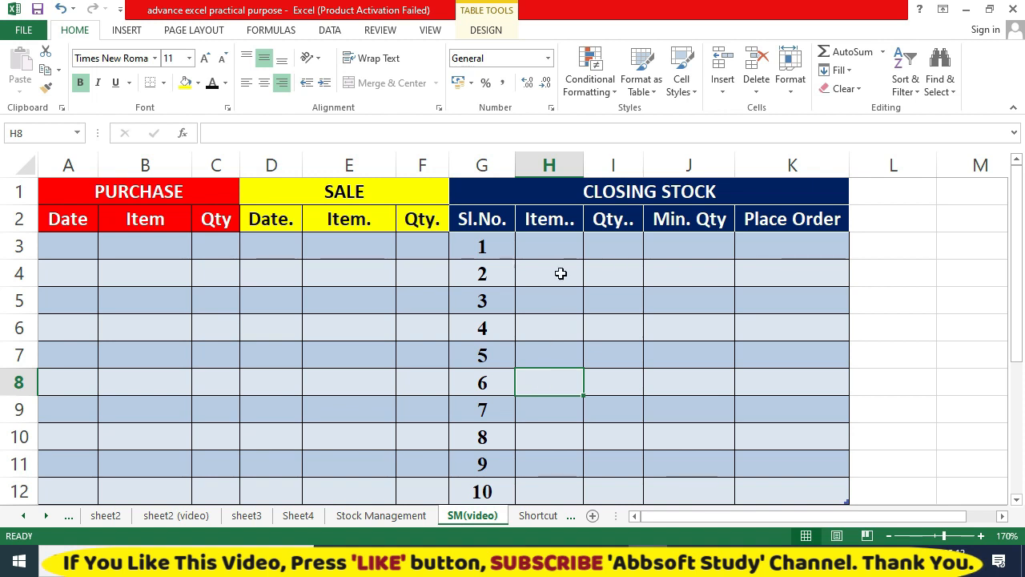
pyautogui.moveTo(553, 254); pyautogui.dragTo(550, 486)
pyautogui.click(545, 382)
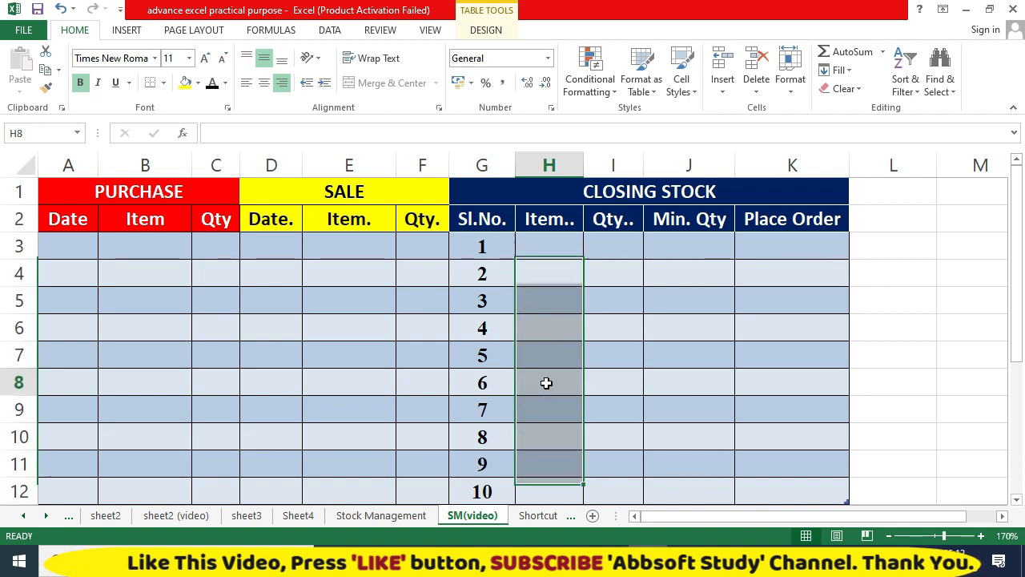
pyautogui.click(687, 220)
pyautogui.moveTo(685, 243); pyautogui.dragTo(689, 487)
pyautogui.click(694, 441)
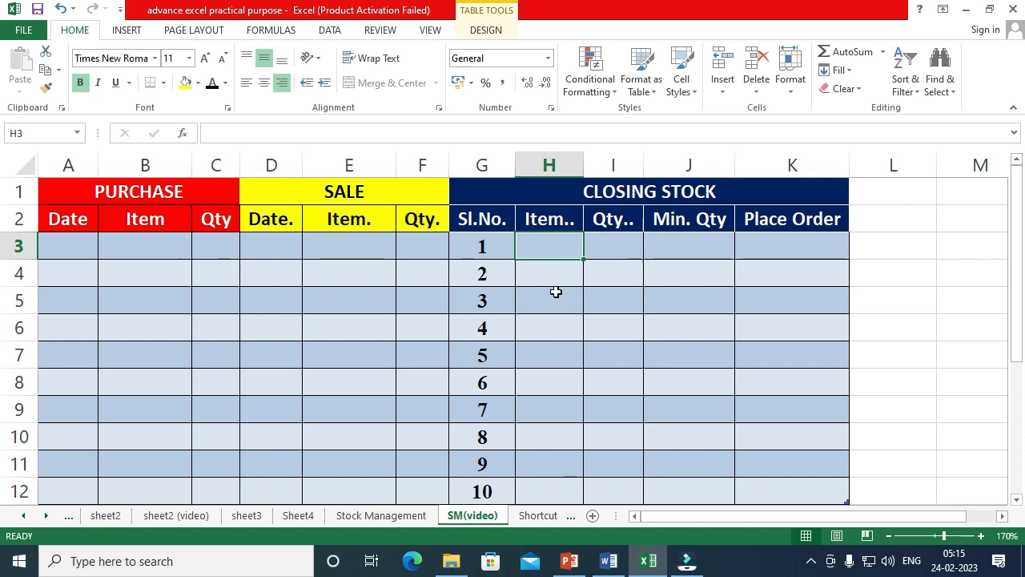
# Step: Fill the closing stock Item.. column with Keyboard, Mouse, HDD, Monitor, UPS, CPU, Cabinet, RAM, Speaker and Printer
pyautogui.write('keyboard')
pyautogui.press('Return')
pyautogui.write('mo')
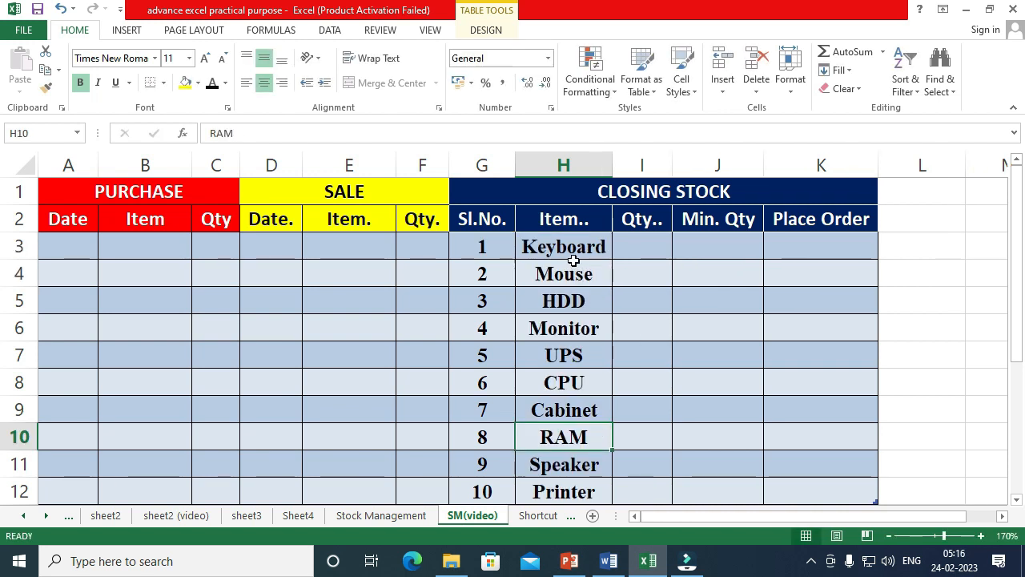
pyautogui.moveTo(572, 256); pyautogui.dragTo(568, 488)
pyautogui.click(572, 408)
# Step: Fill Min. Qty from J3 to J12 with 10, 10, 15, 25, 30, 10, 20, 20, 25 and 10
pyautogui.click(713, 258)
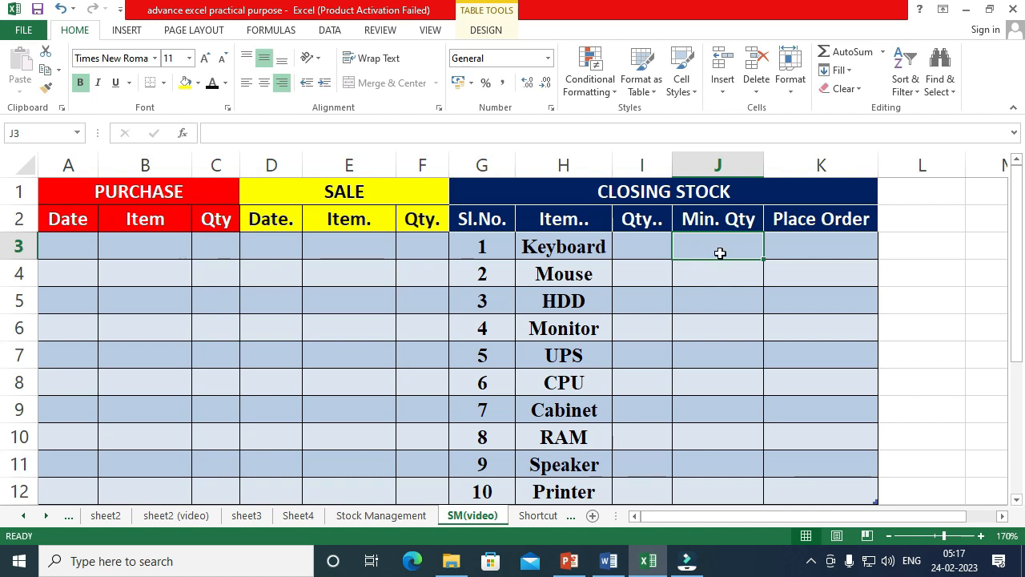
pyautogui.write('10')
pyautogui.press('Return')
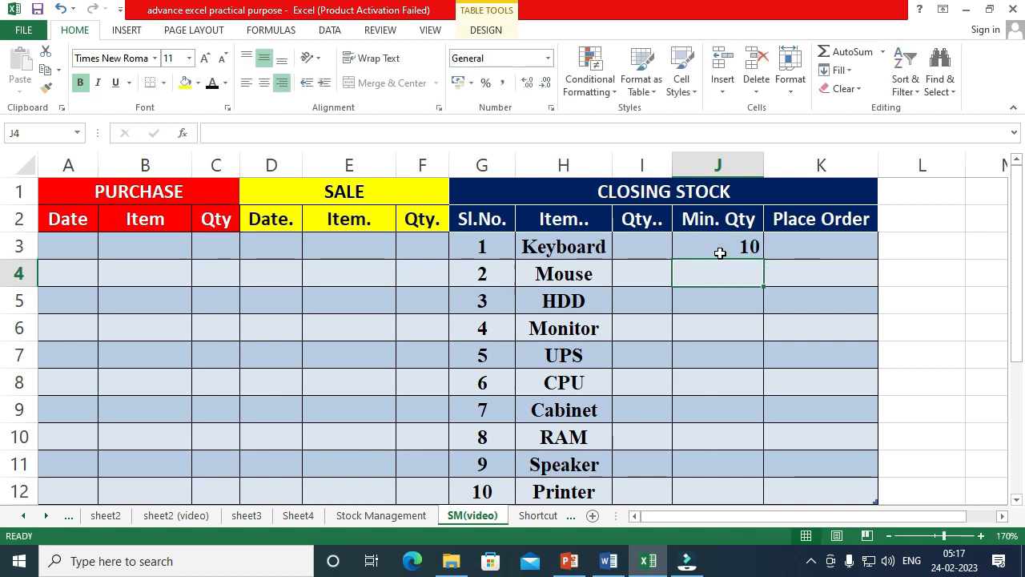
pyautogui.write('10')
pyautogui.press('Return')
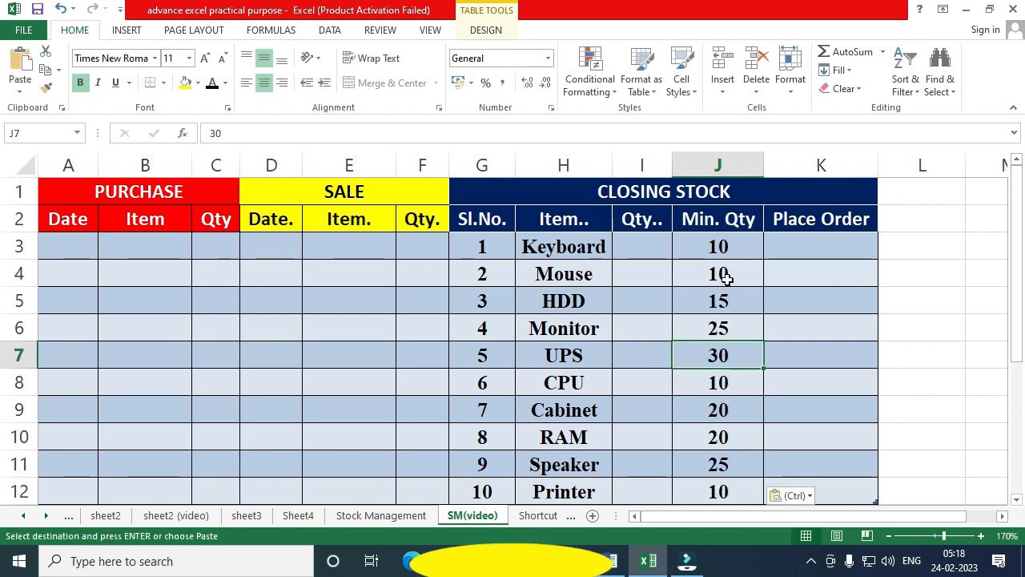
pyautogui.click(727, 278)
pyautogui.moveTo(727, 276); pyautogui.dragTo(722, 325)
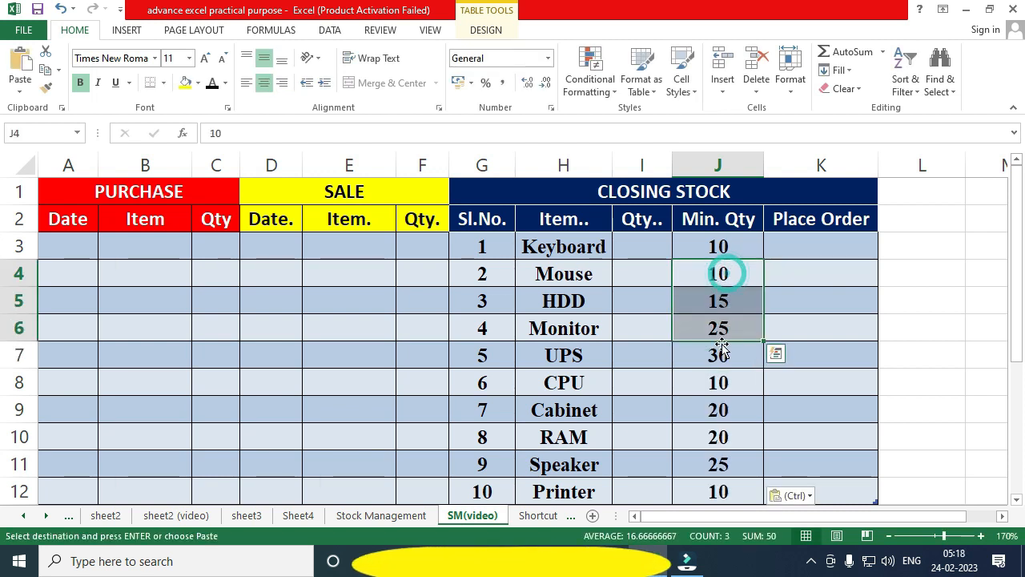
pyautogui.click(715, 355)
pyautogui.moveTo(702, 402); pyautogui.dragTo(704, 428)
pyautogui.click(599, 433)
# Step: Add List data validation to the PURCHASE Item cells B3:B12, with the closing stock items in H3:H12 as source
pyautogui.moveTo(589, 247); pyautogui.dragTo(588, 488)
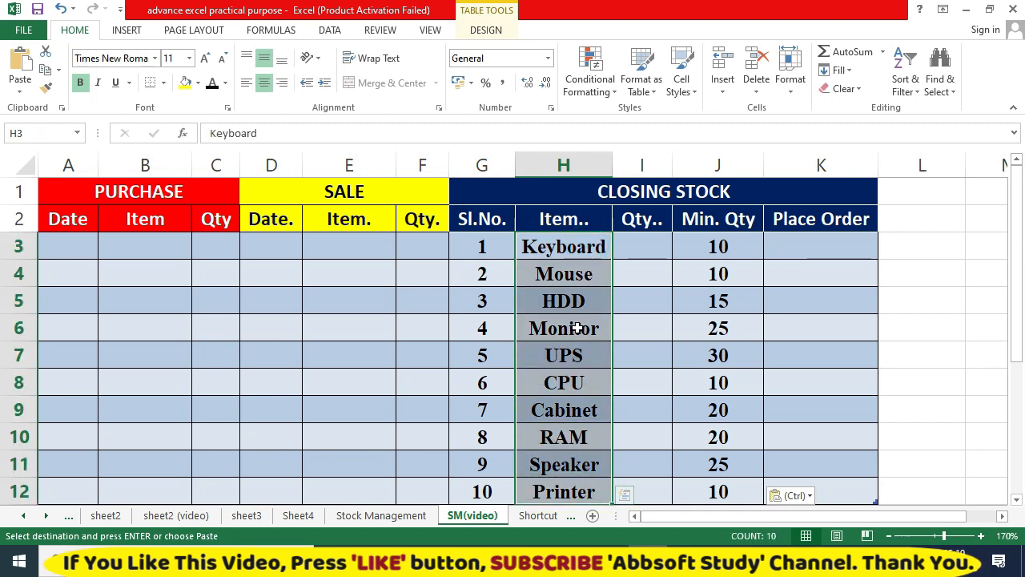
pyautogui.moveTo(137, 248); pyautogui.dragTo(140, 492)
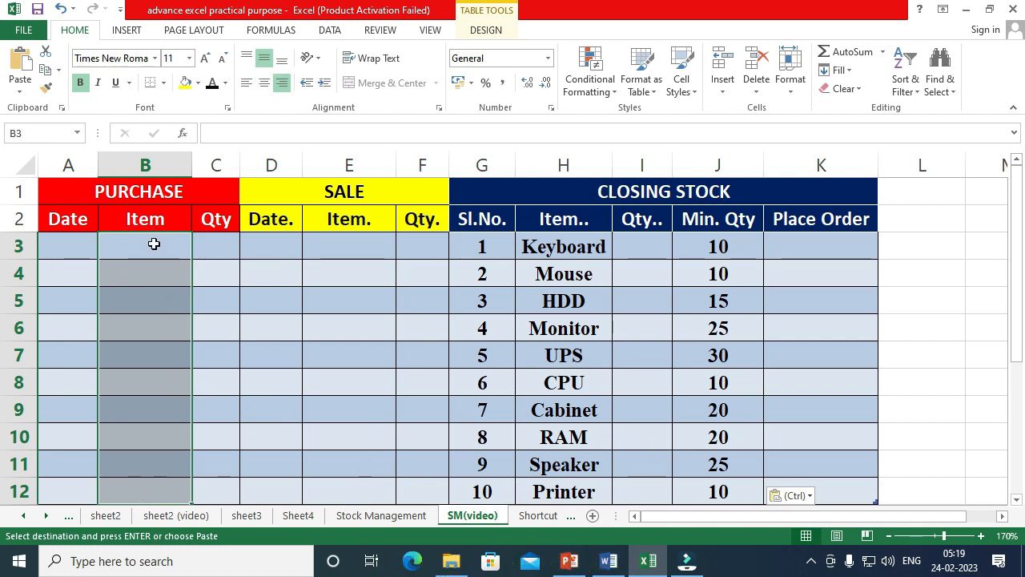
pyautogui.click(330, 29)
pyautogui.click(665, 90)
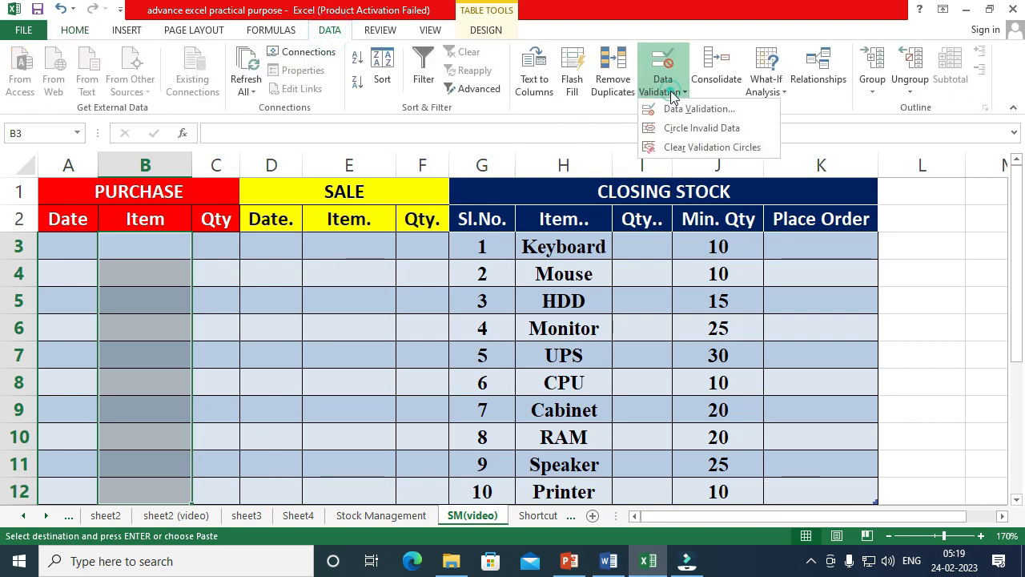
pyautogui.click(679, 114)
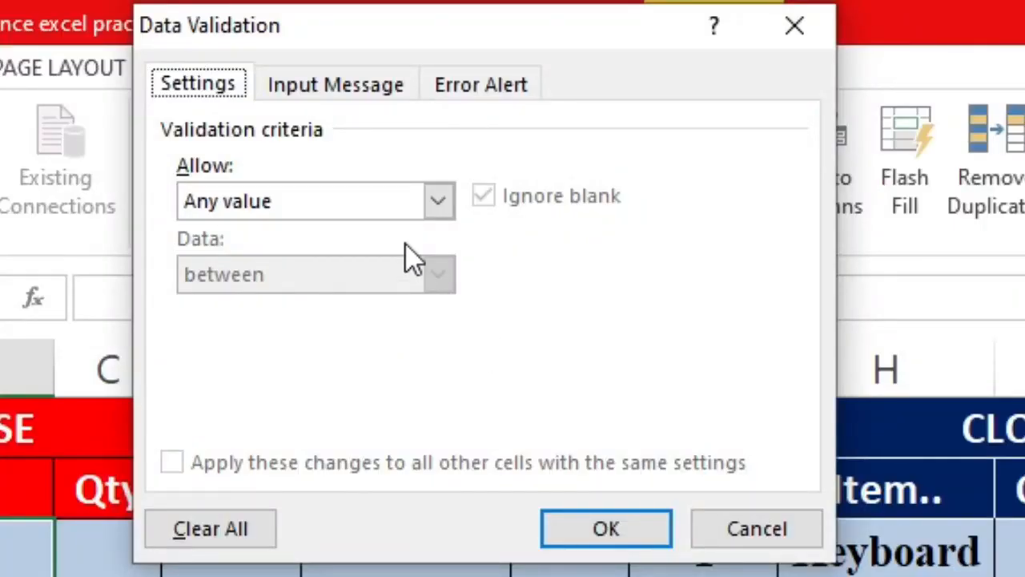
pyautogui.click(337, 86)
pyautogui.click(291, 303)
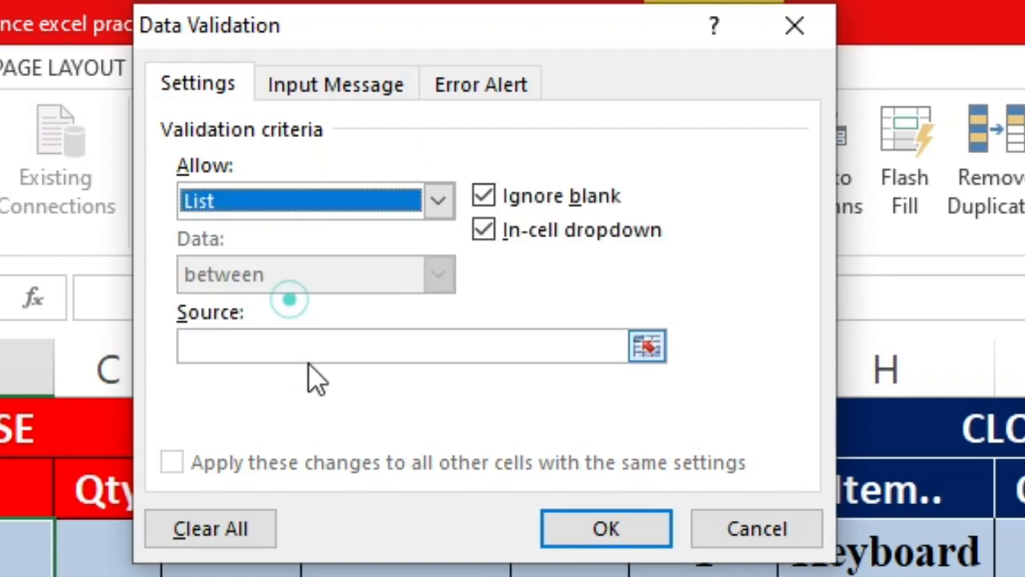
pyautogui.click(274, 349)
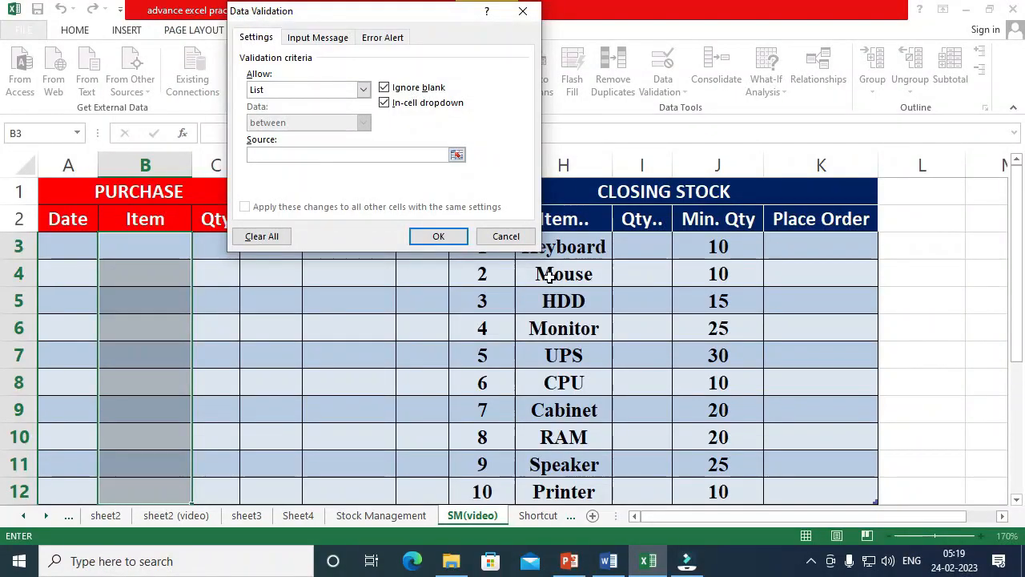
pyautogui.moveTo(916, 558); pyautogui.dragTo(915, 576)
pyautogui.moveTo(577, 276); pyautogui.dragTo(561, 489)
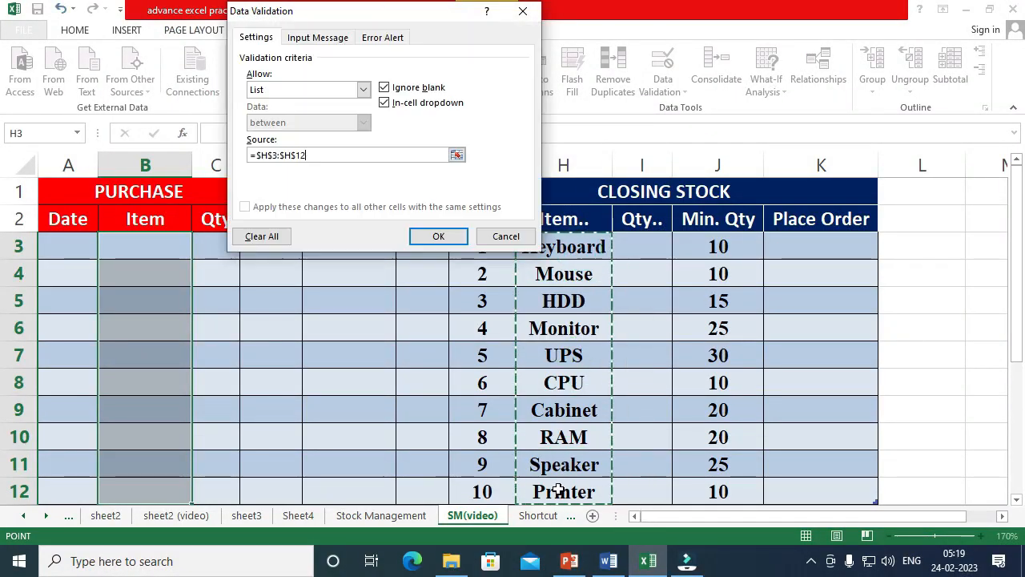
pyautogui.click(438, 237)
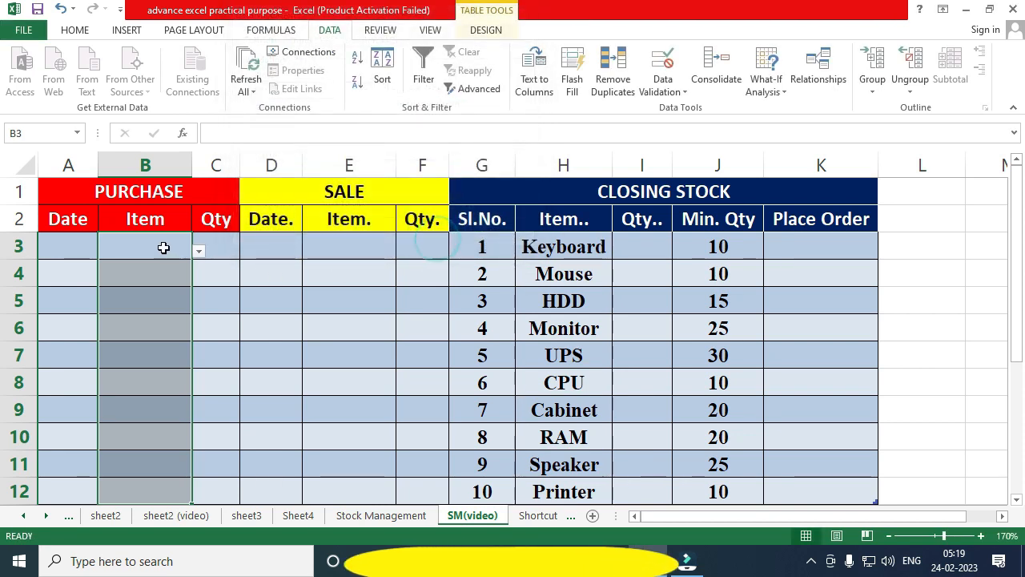
# Step: Check the drop-down item list in several PURCHASE Item cells against the closing stock item names
pyautogui.click(199, 252)
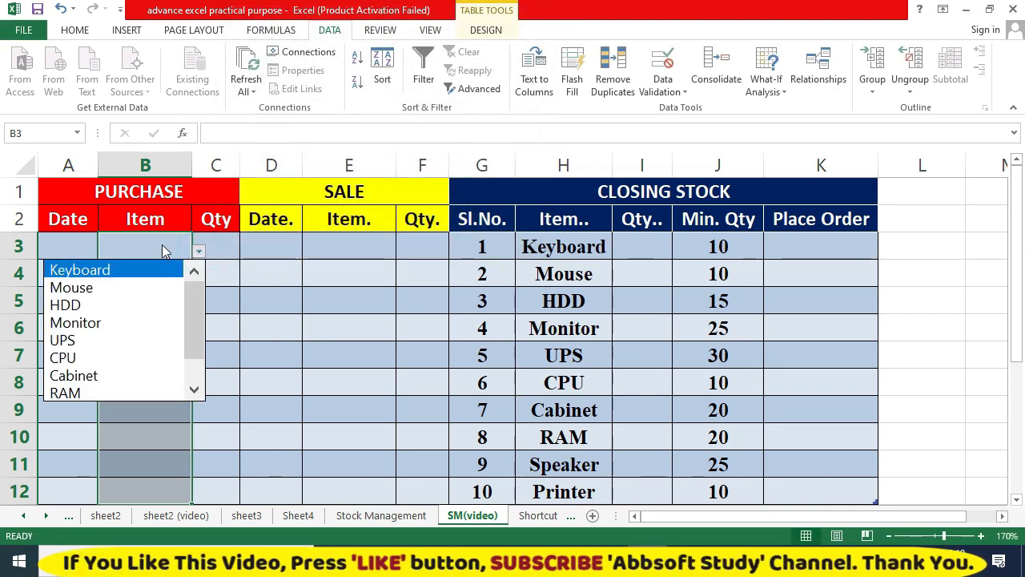
pyautogui.click(163, 245)
pyautogui.click(167, 302)
pyautogui.click(160, 329)
pyautogui.click(158, 354)
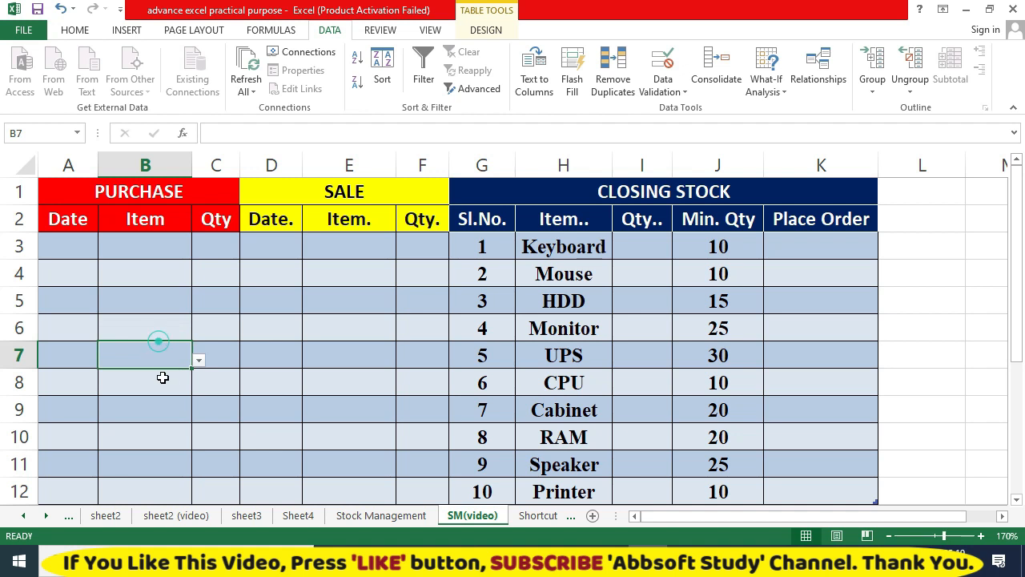
pyautogui.click(158, 382)
pyautogui.click(172, 417)
pyautogui.moveTo(561, 247); pyautogui.dragTo(599, 469)
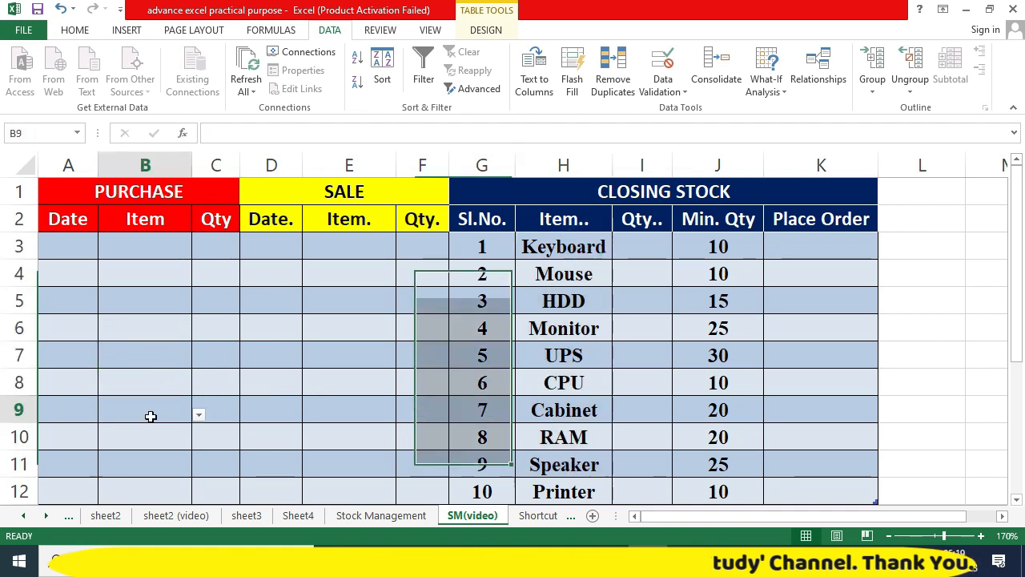
pyautogui.click(148, 414)
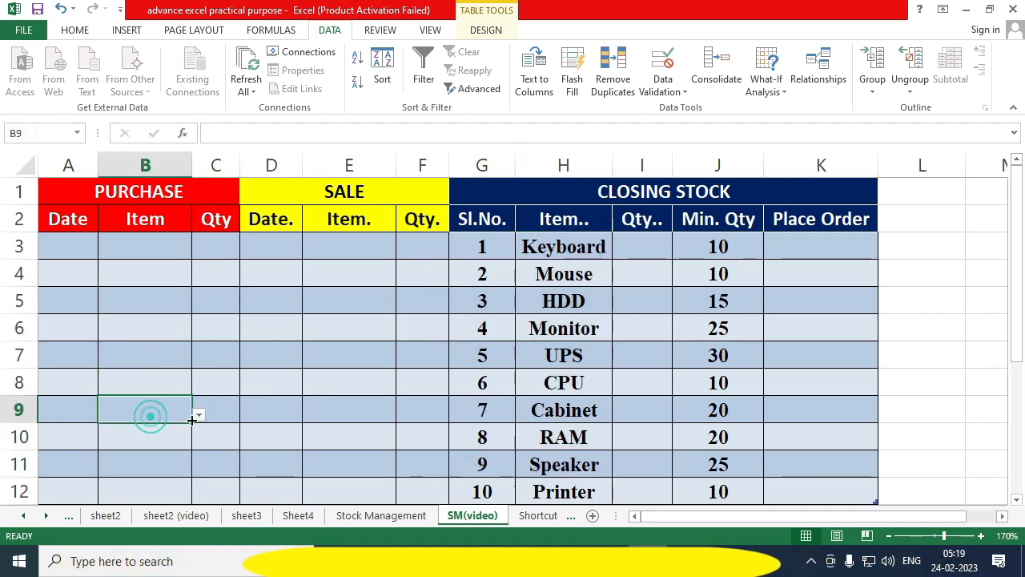
pyautogui.click(199, 415)
pyautogui.click(162, 447)
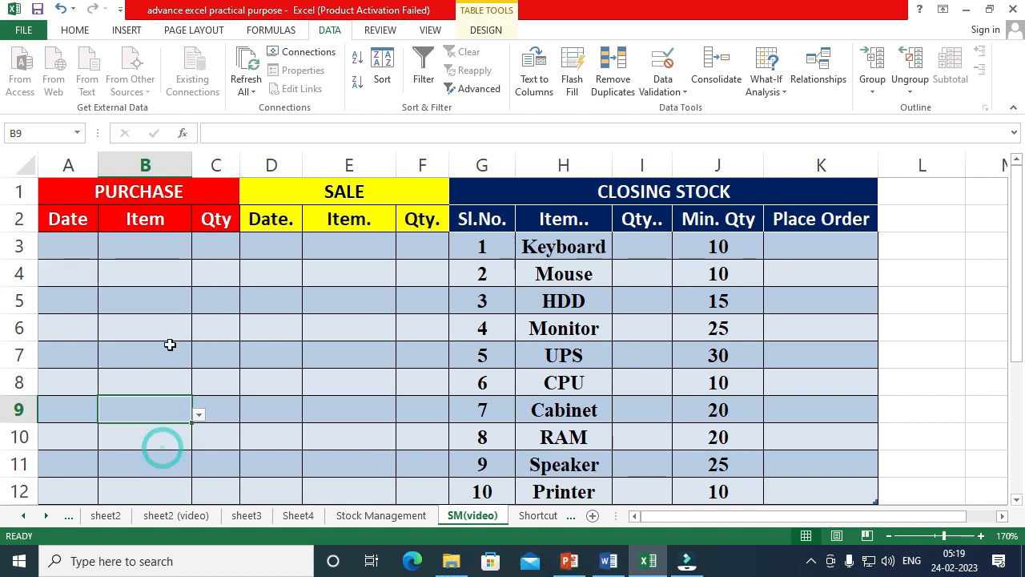
# Step: Copy the validated PURCHASE Item cells B3:B12 to the SALE Item. cells E3:E12 and check the drop-down in E3
pyautogui.moveTo(167, 257); pyautogui.dragTo(172, 487)
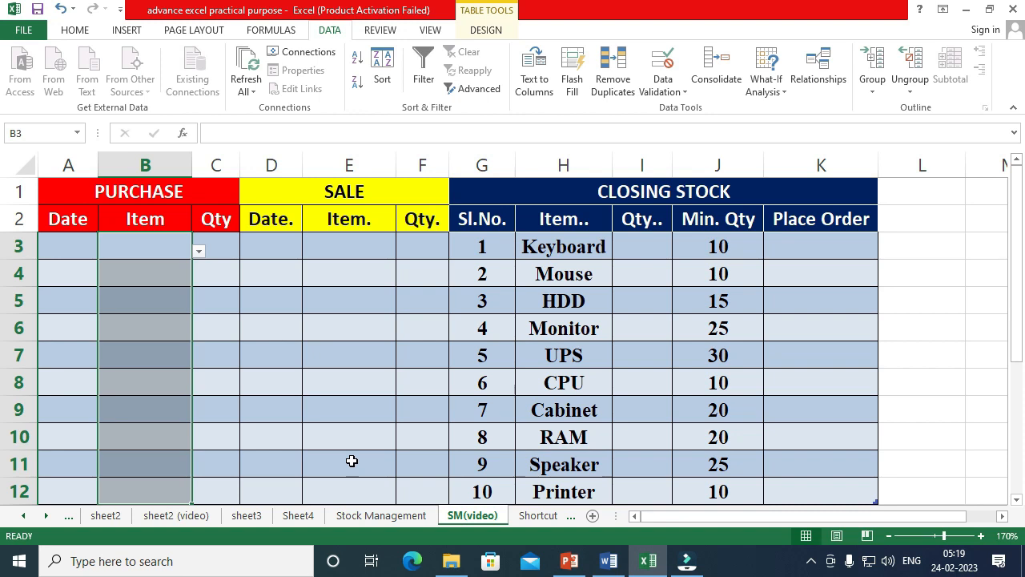
pyautogui.moveTo(166, 247); pyautogui.dragTo(162, 489)
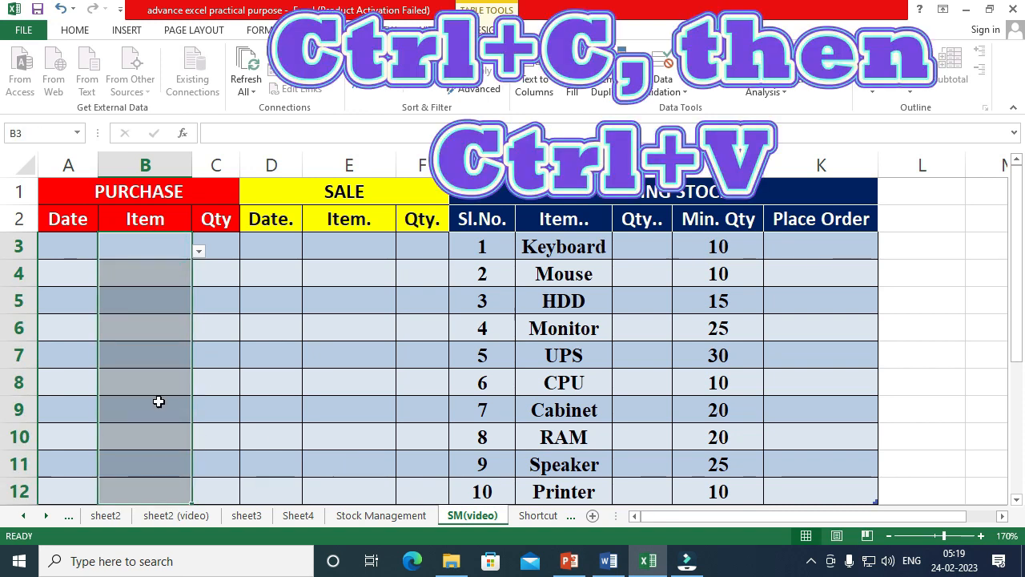
pyautogui.hotkey('ctrl', 'c')
pyautogui.moveTo(361, 248); pyautogui.dragTo(360, 489)
pyautogui.hotkey('ctrl', 'v')
pyautogui.click(346, 330)
pyautogui.click(379, 246)
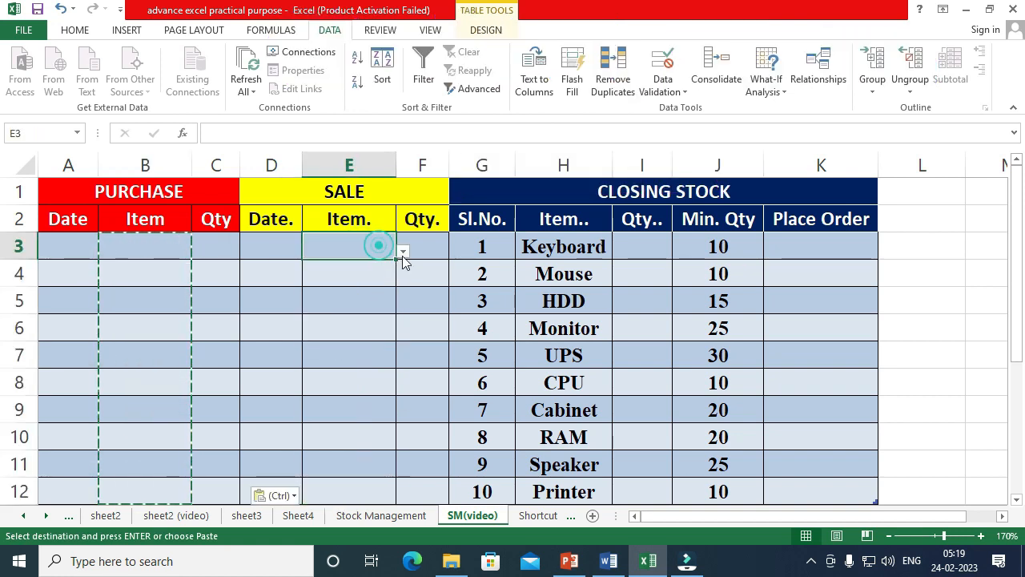
pyautogui.click(403, 251)
pyautogui.click(400, 248)
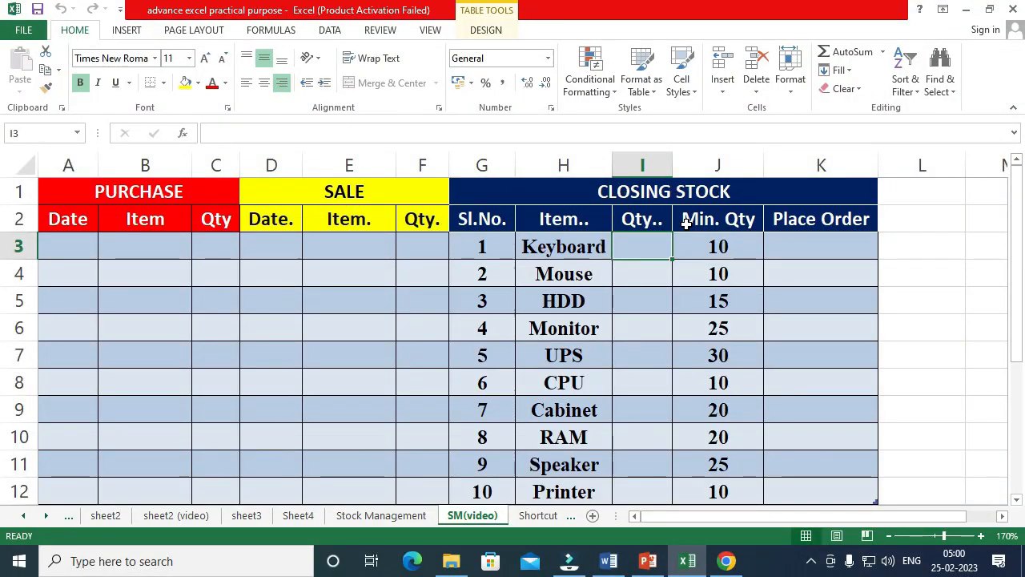
# Step: Enter =SUMIF([Item],H3,[Qty])-SUMIF([Item.],H3,[Qty.]) in the closing stock Qty.. cell I3 to fill the column
pyautogui.click(650, 242)
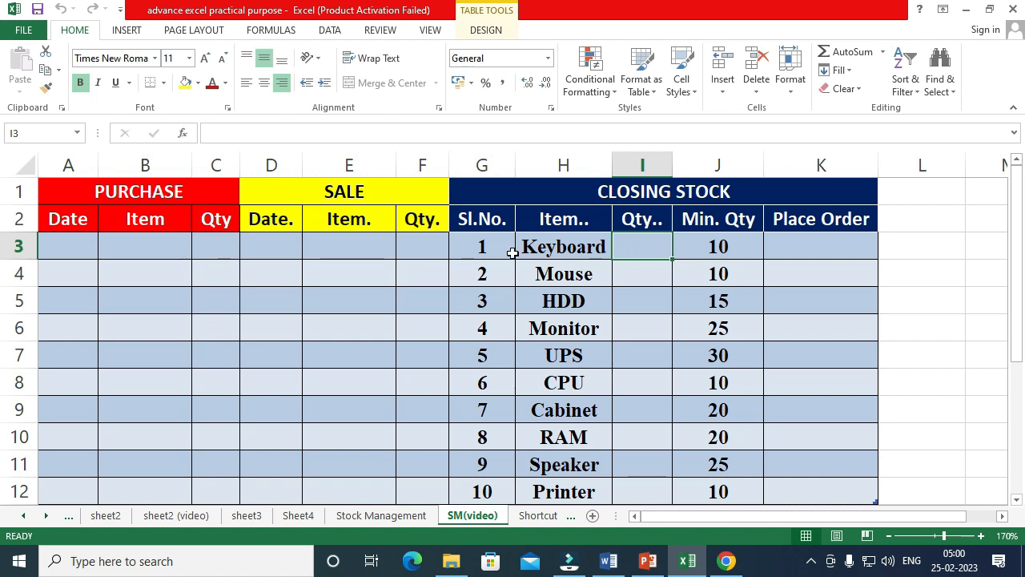
pyautogui.click(133, 248)
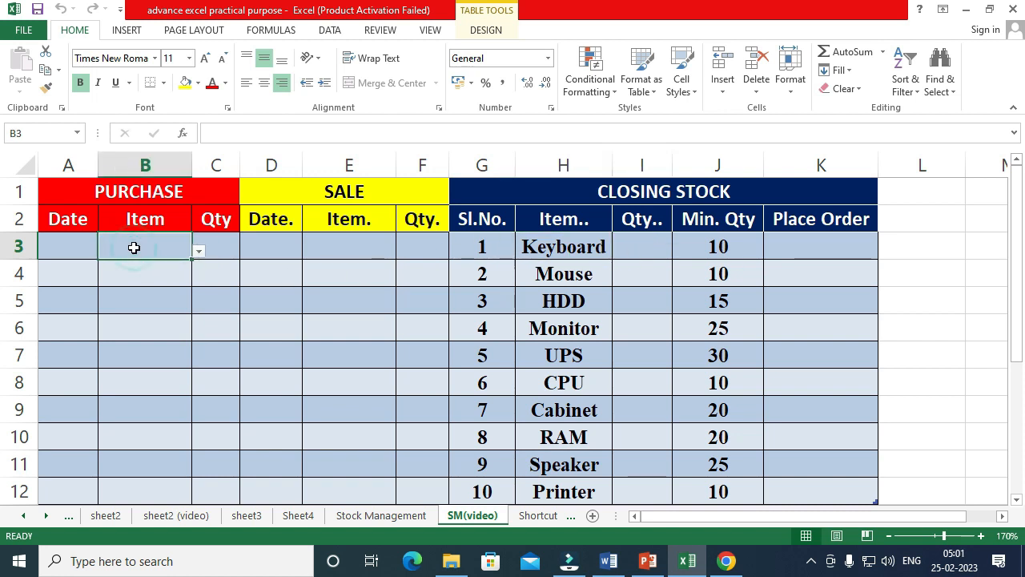
pyautogui.click(306, 250)
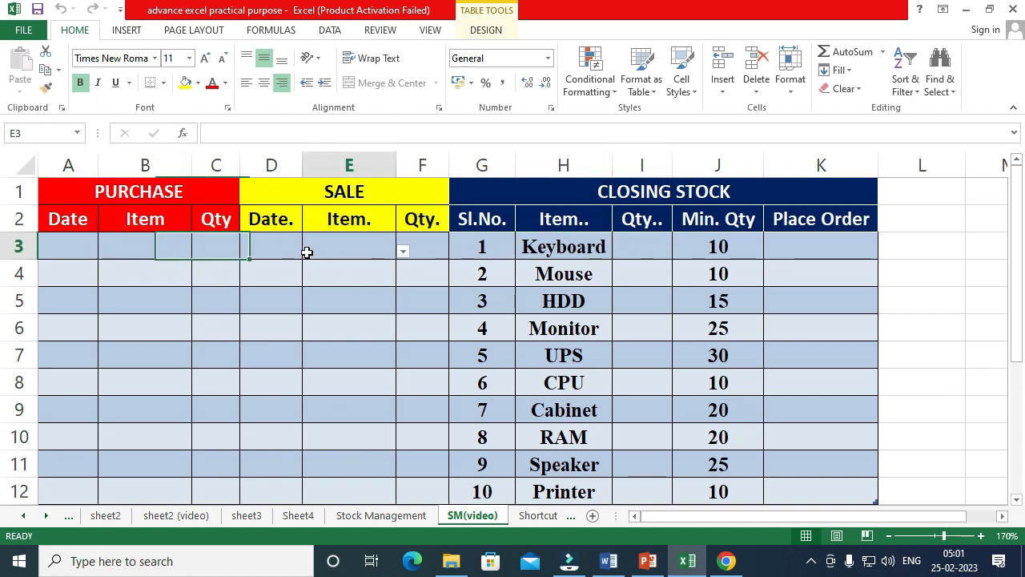
pyautogui.click(641, 249)
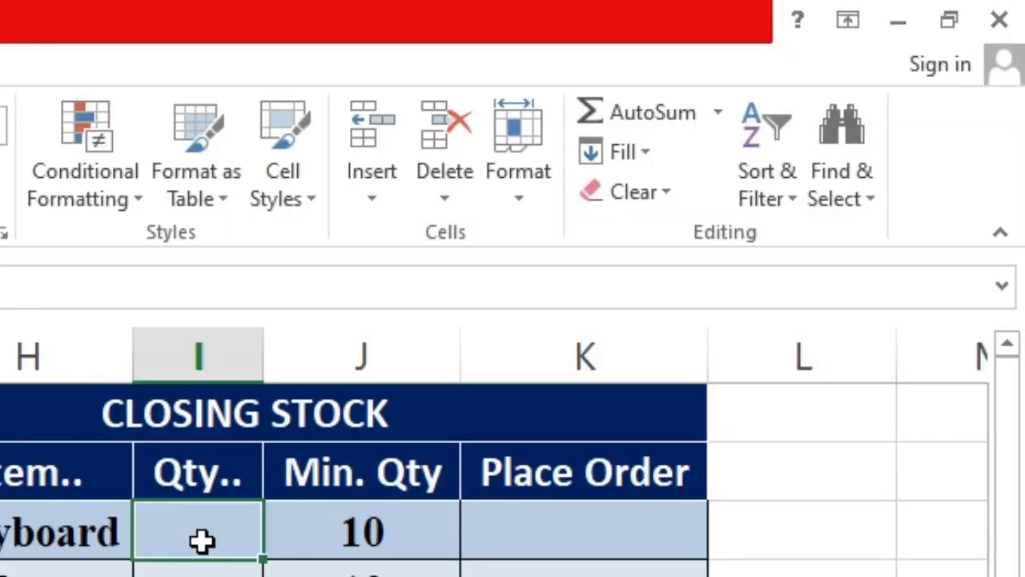
pyautogui.write('=')
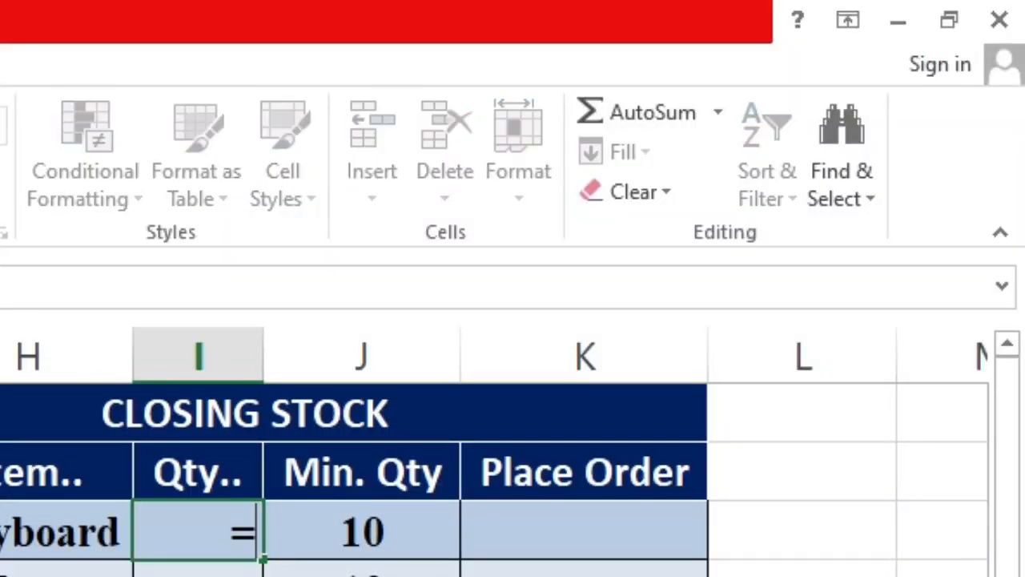
pyautogui.write('sumi')
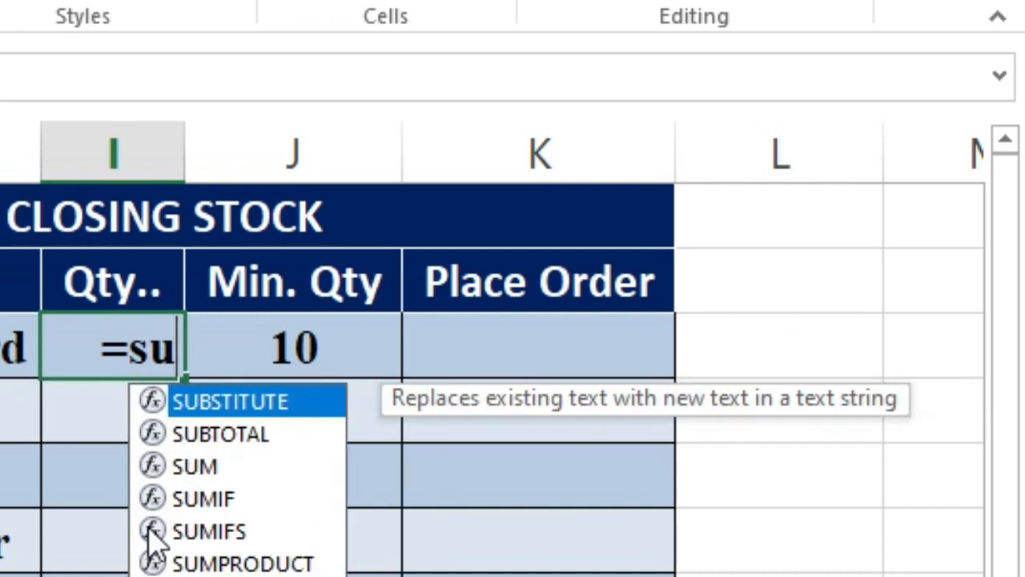
pyautogui.write('f(')
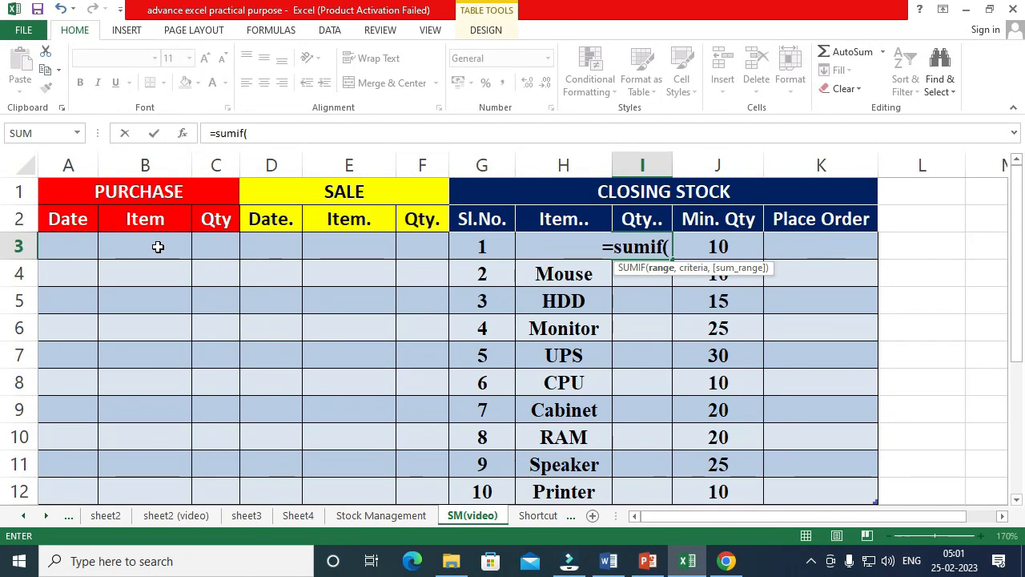
pyautogui.moveTo(156, 247); pyautogui.dragTo(144, 490)
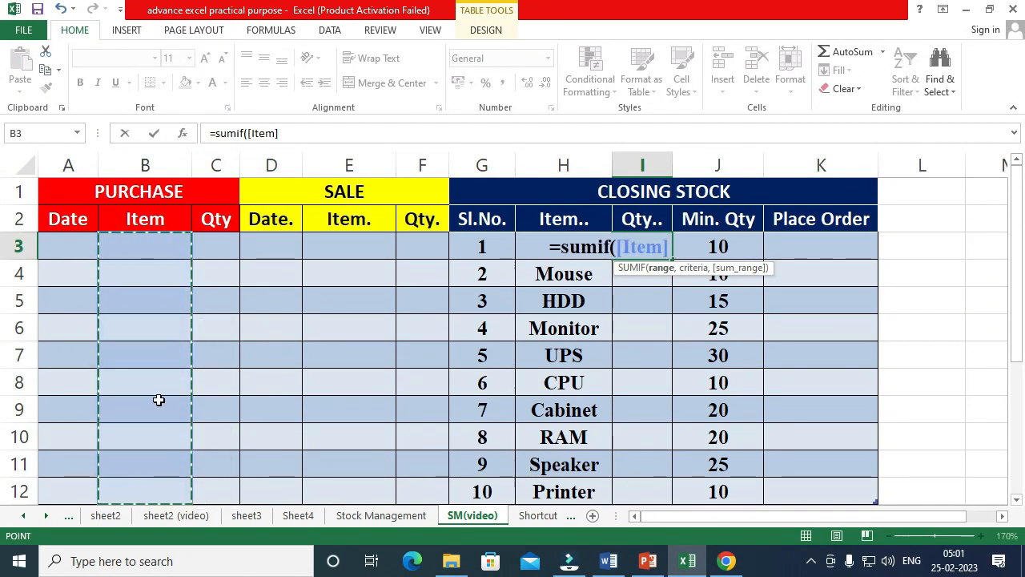
pyautogui.write(',')
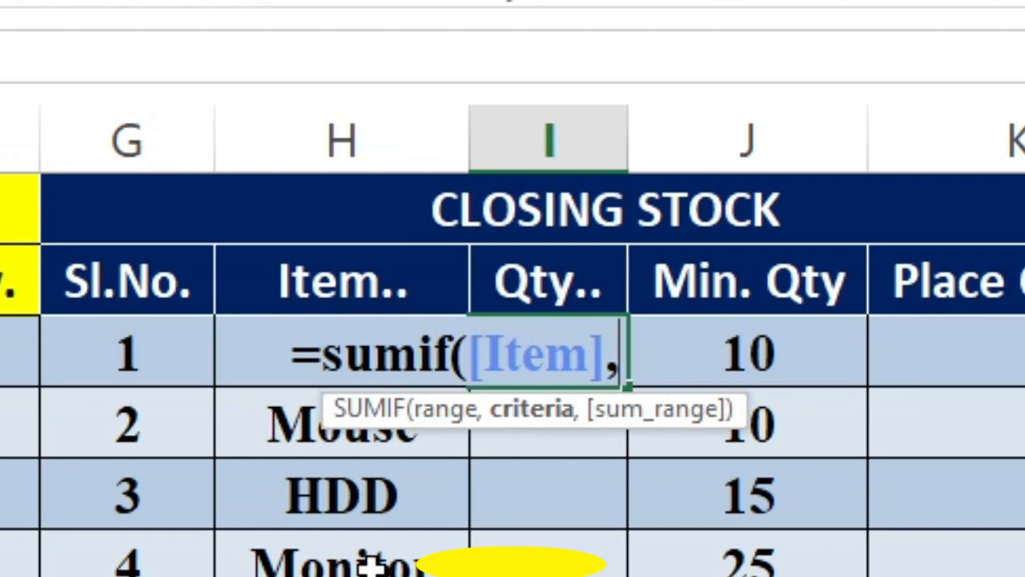
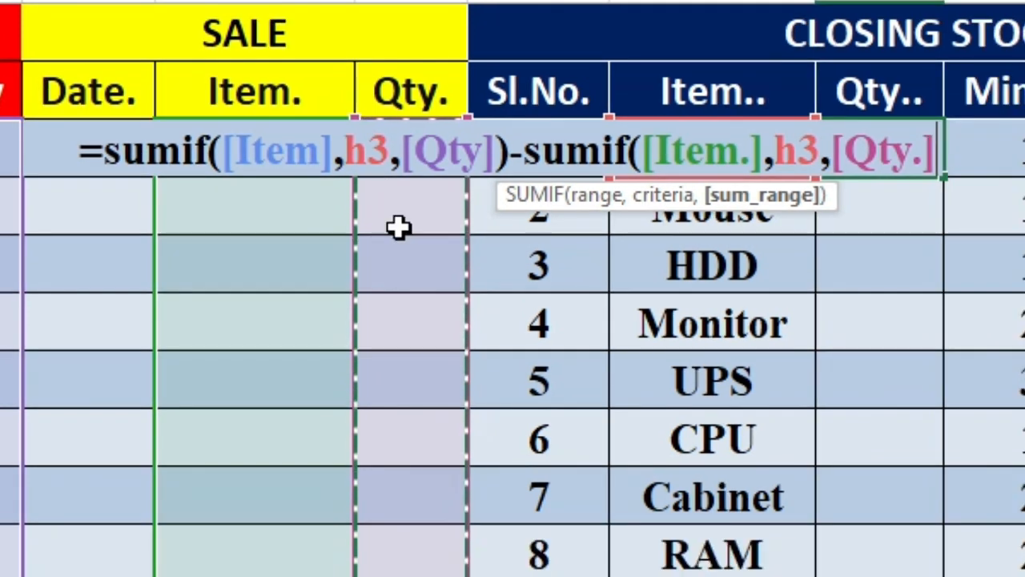
pyautogui.press('Return')
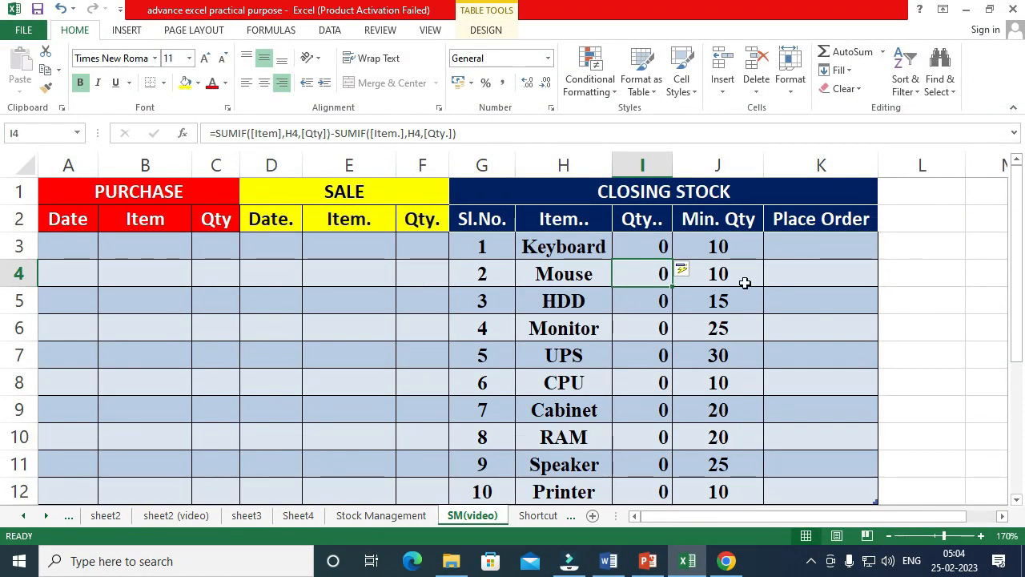
# Step: Examine the Qty.. and Min. Qty columns against the empty Place Order cells to compare closing quantities with the minimums
pyautogui.moveTo(650, 248); pyautogui.dragTo(648, 425)
pyautogui.click(648, 410)
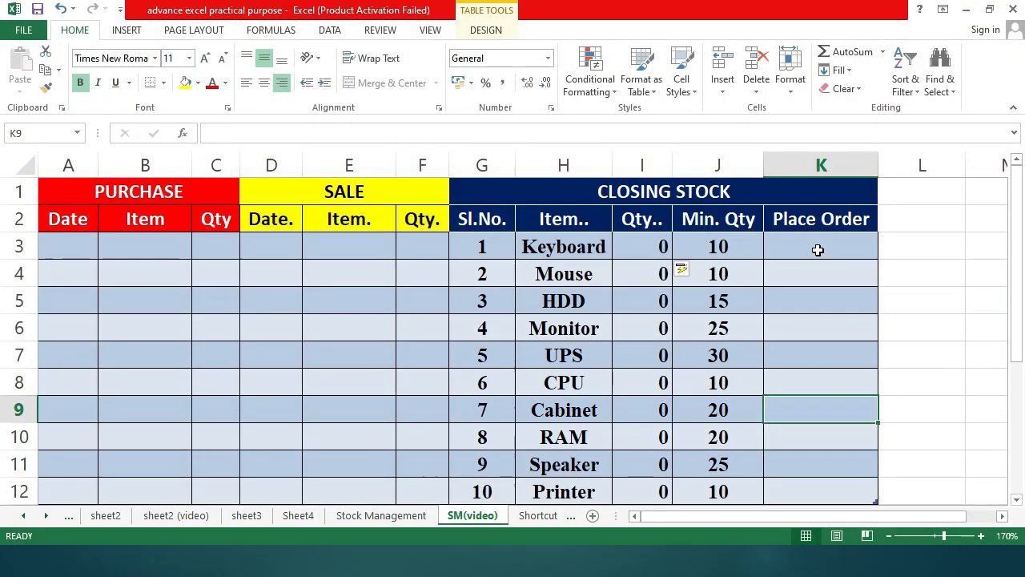
pyautogui.moveTo(817, 251); pyautogui.dragTo(817, 488)
pyautogui.click(816, 346)
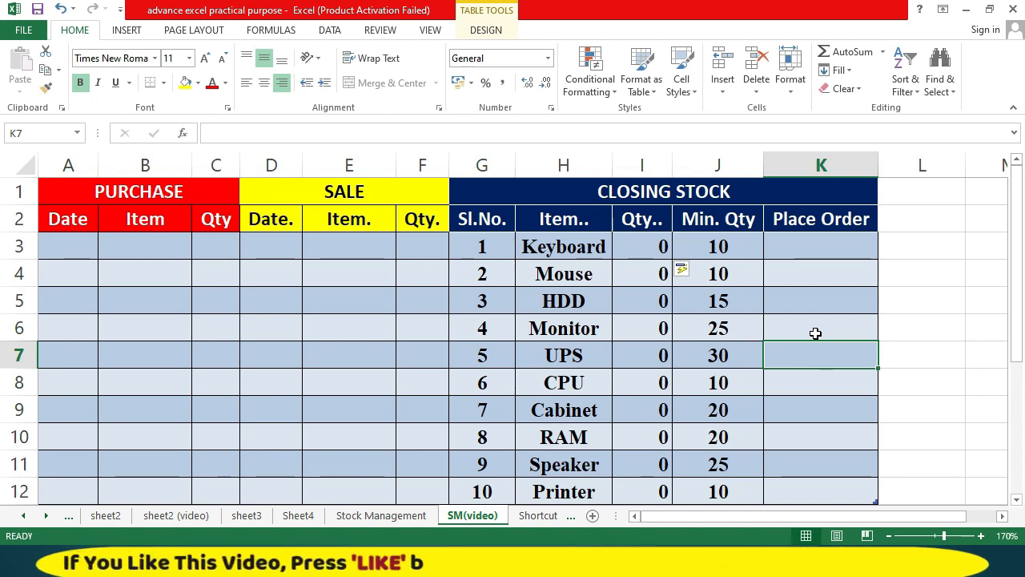
pyautogui.moveTo(746, 249); pyautogui.dragTo(725, 464)
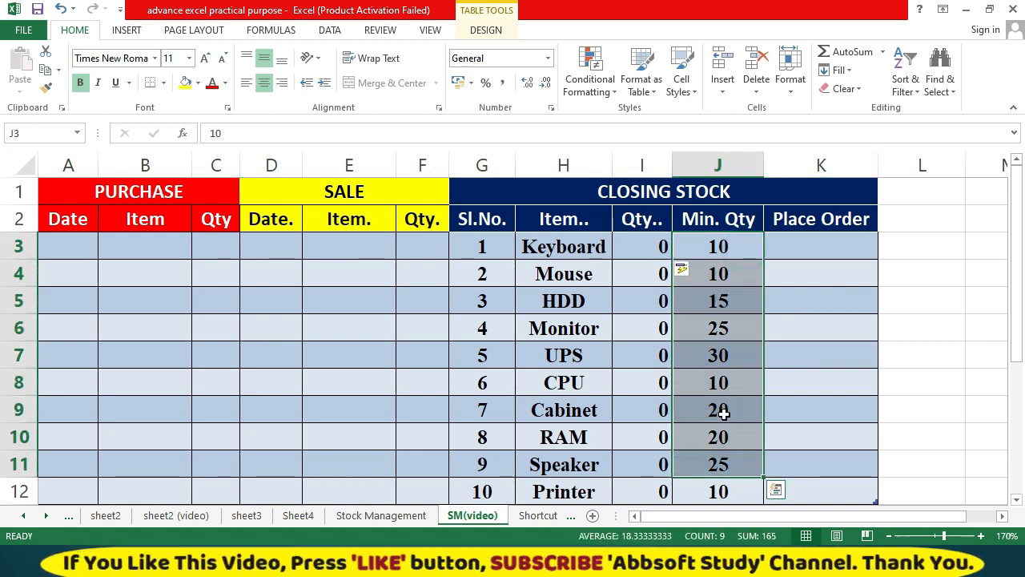
pyautogui.click(706, 246)
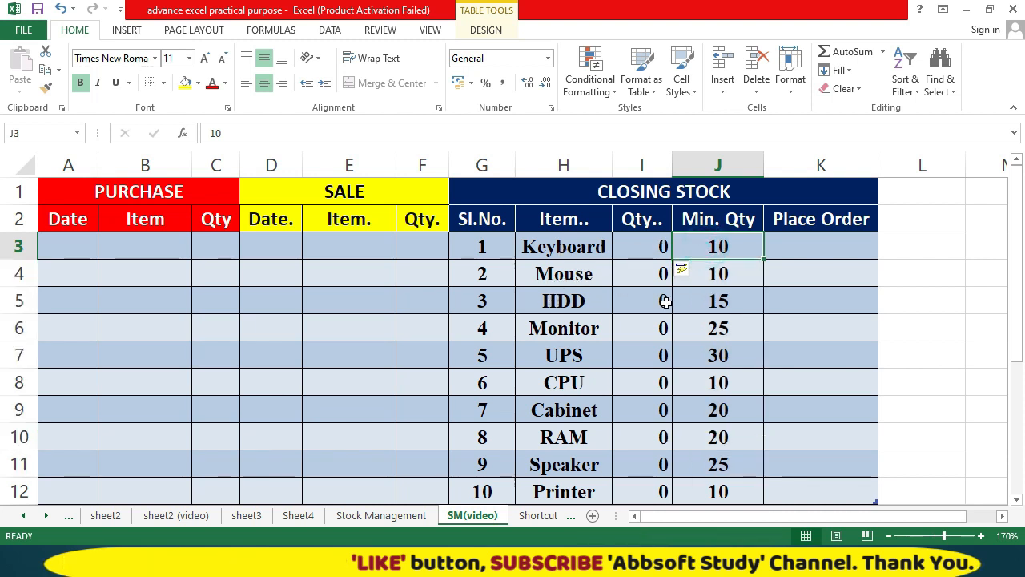
pyautogui.click(694, 300)
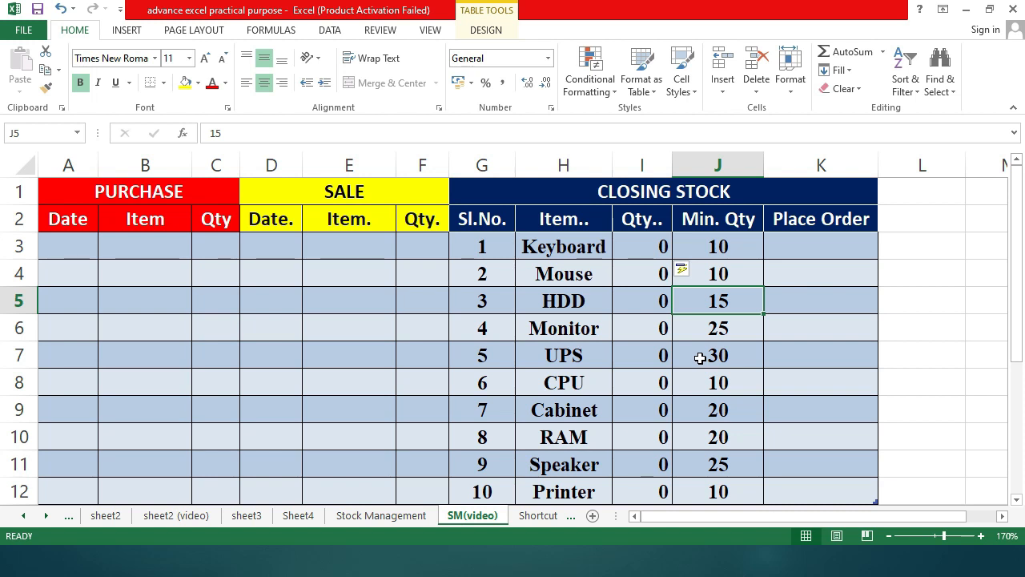
pyautogui.moveTo(721, 245); pyautogui.dragTo(723, 489)
pyautogui.moveTo(644, 246); pyautogui.dragTo(644, 415)
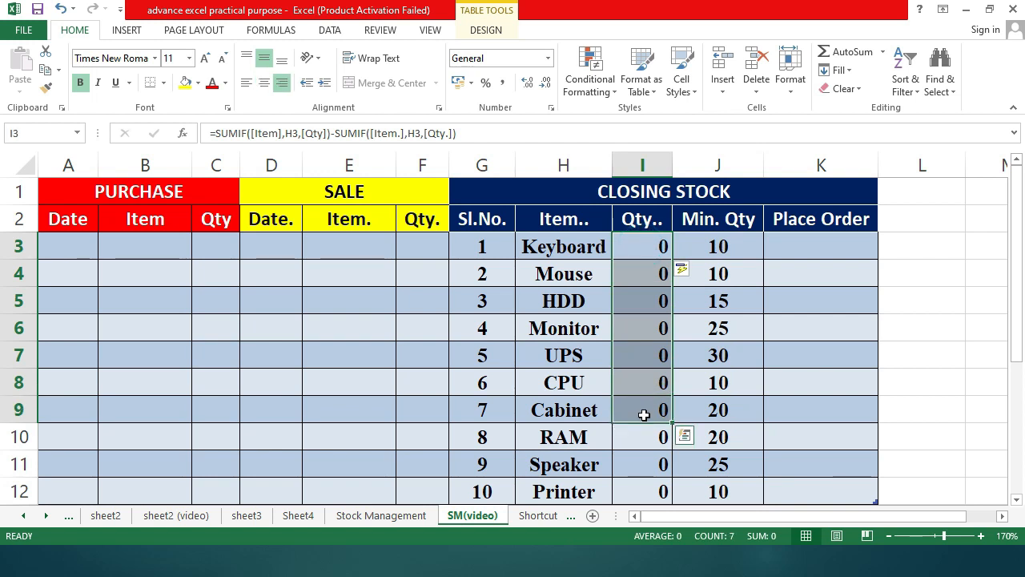
pyautogui.click(813, 246)
pyautogui.click(812, 293)
pyautogui.click(814, 329)
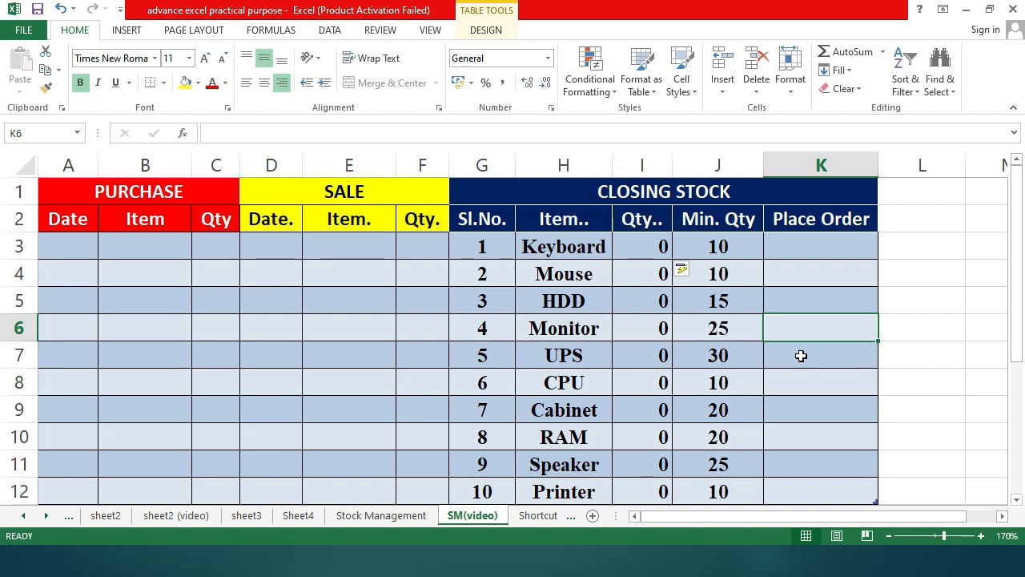
# Step: Enter =IF(I3<J3,"Low Stock","") in Place Order cell K3 to fill the column with the stock status
pyautogui.click(815, 245)
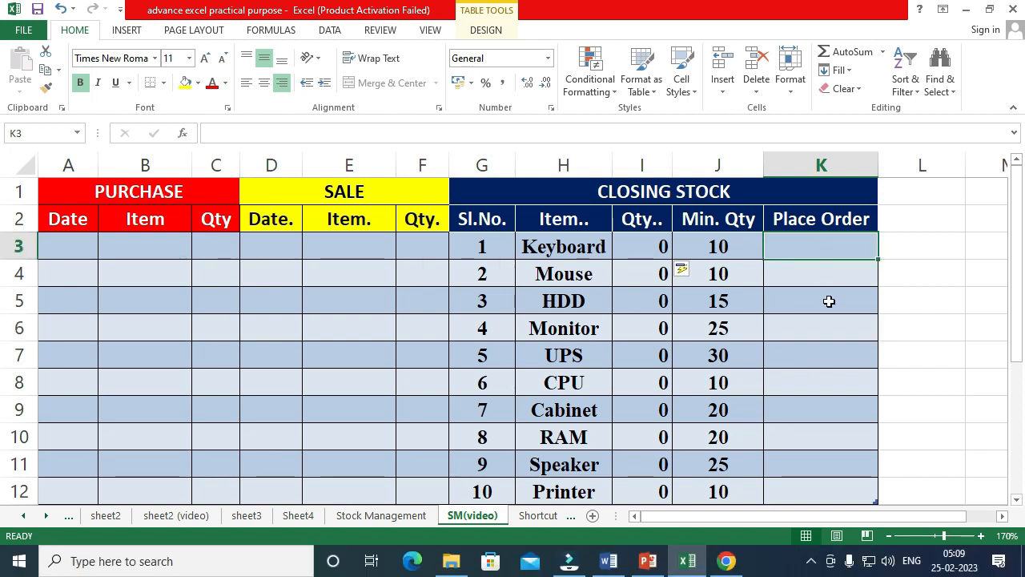
pyautogui.write('=')
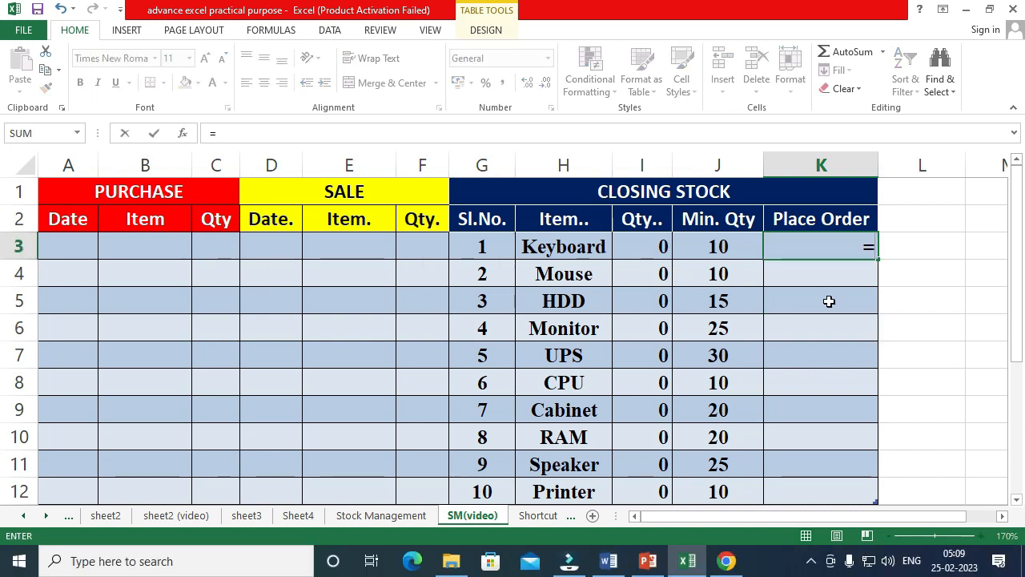
pyautogui.write('if')
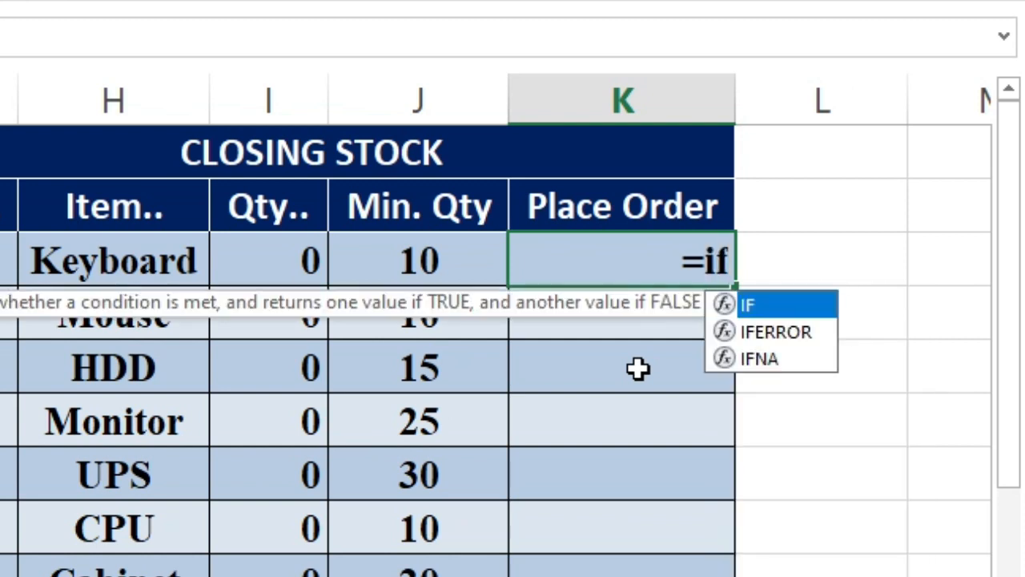
pyautogui.write('(')
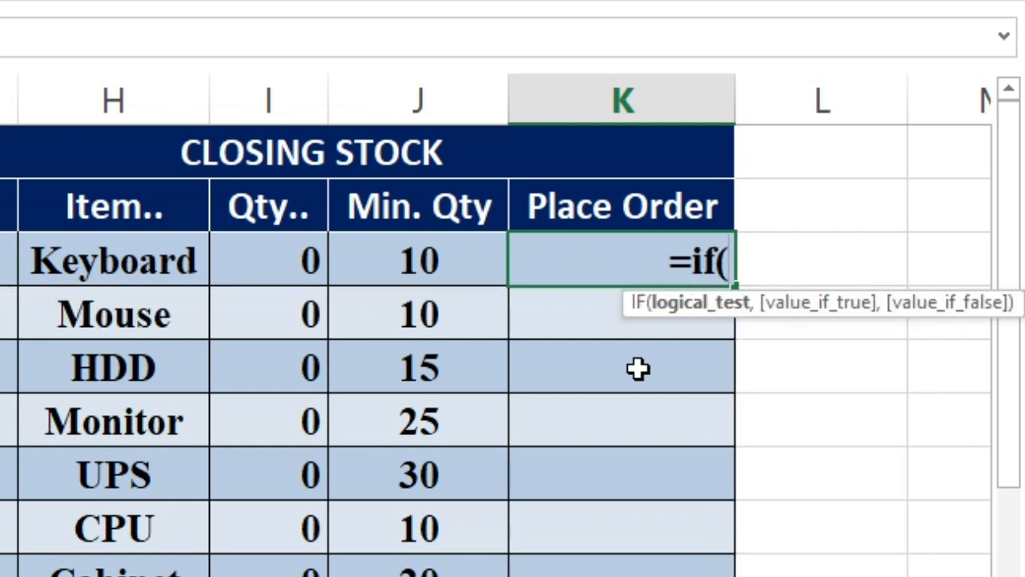
pyautogui.write('i3<')
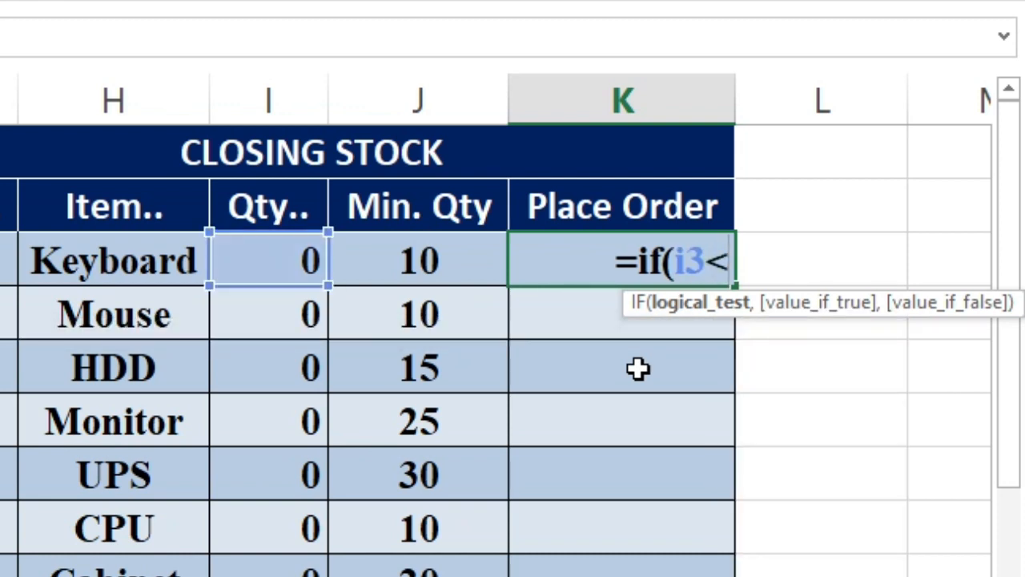
pyautogui.write('j3,')
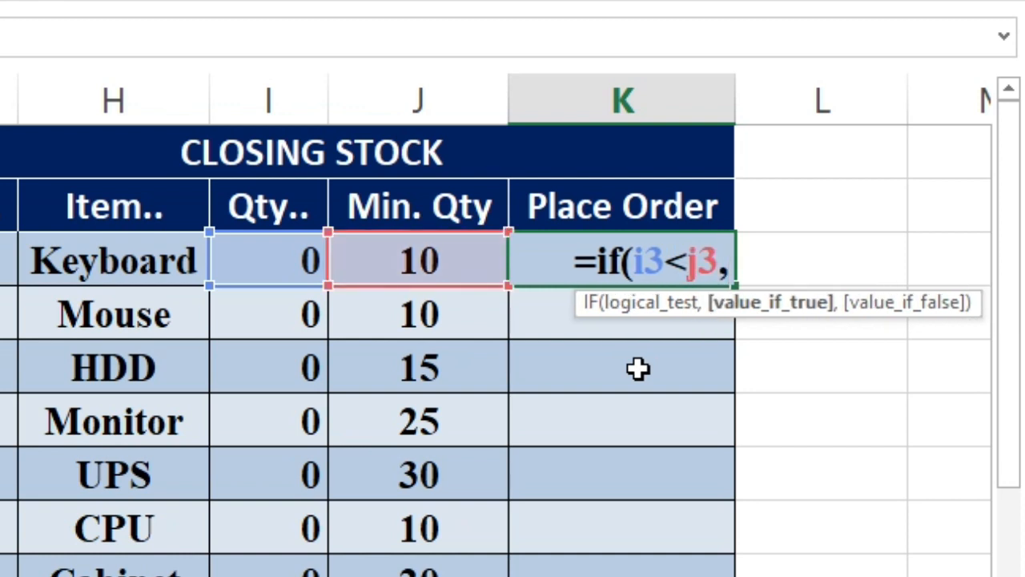
pyautogui.write('"Low')
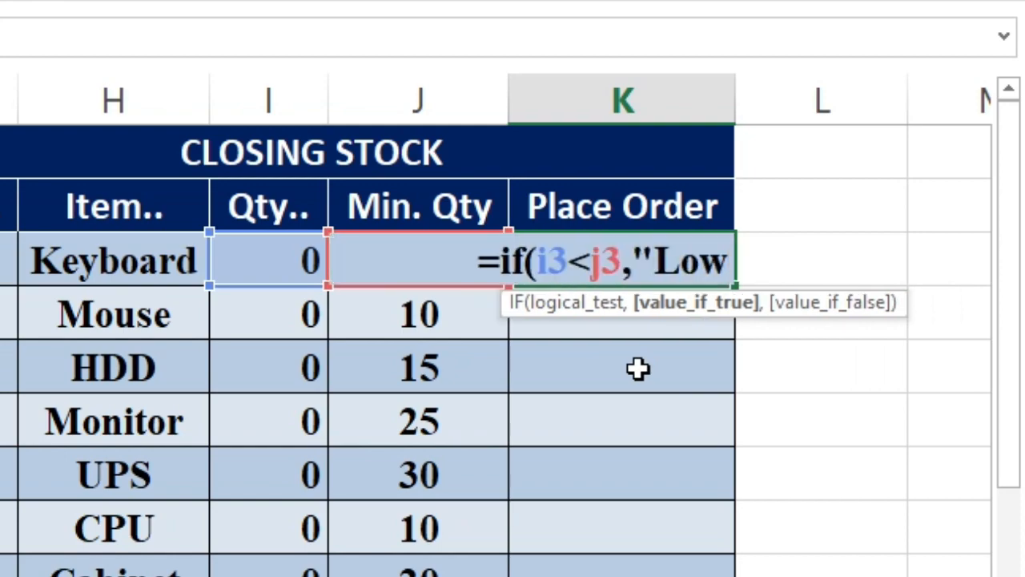
pyautogui.write(' Stock"')
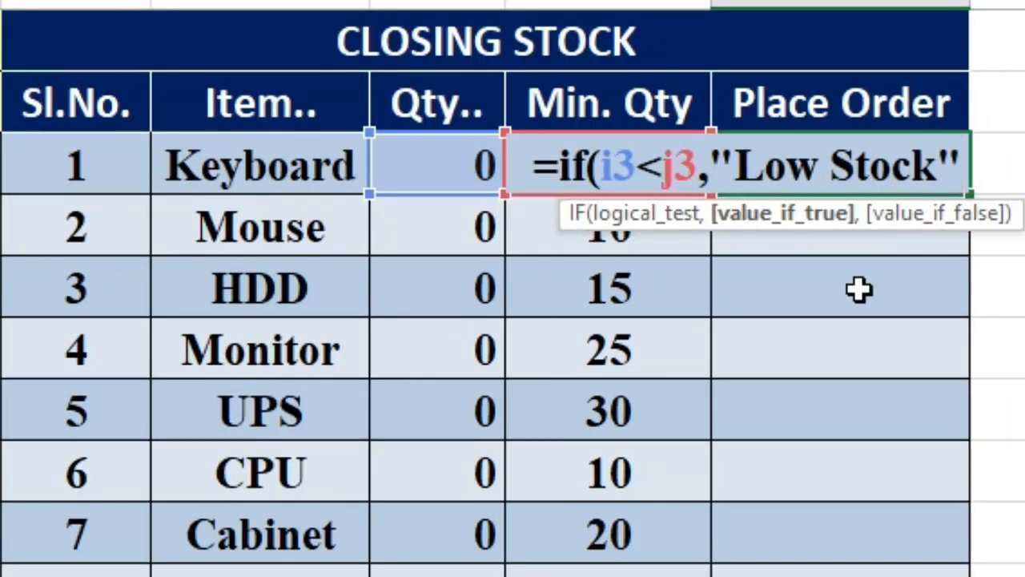
pyautogui.write(',')
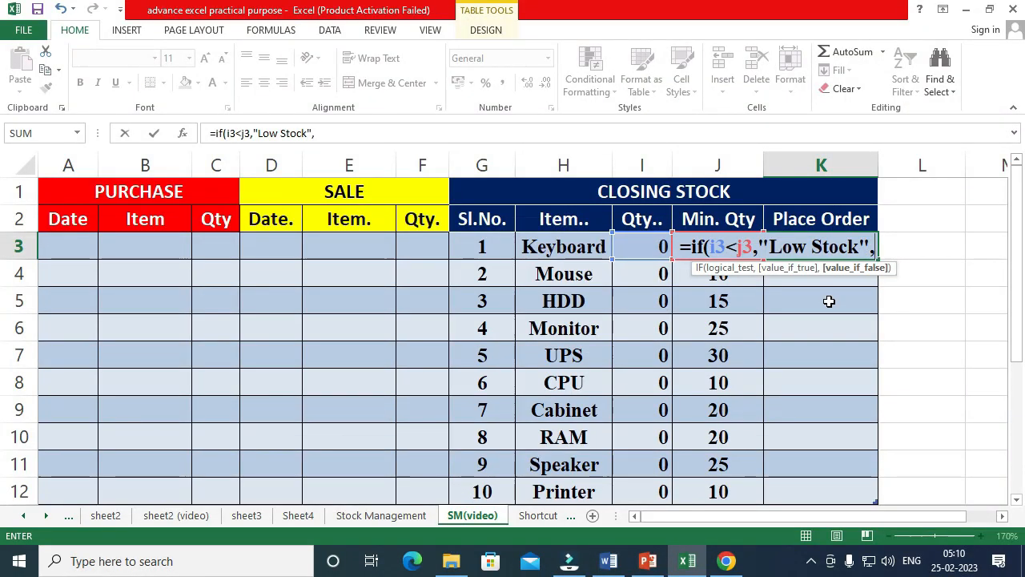
pyautogui.write('""')
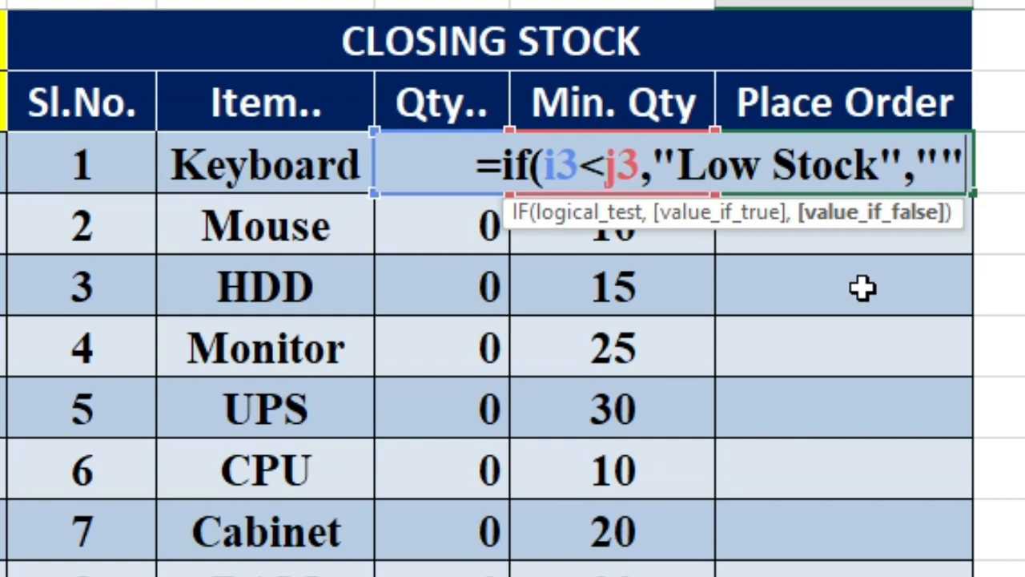
pyautogui.write(')')
pyautogui.press('Return')
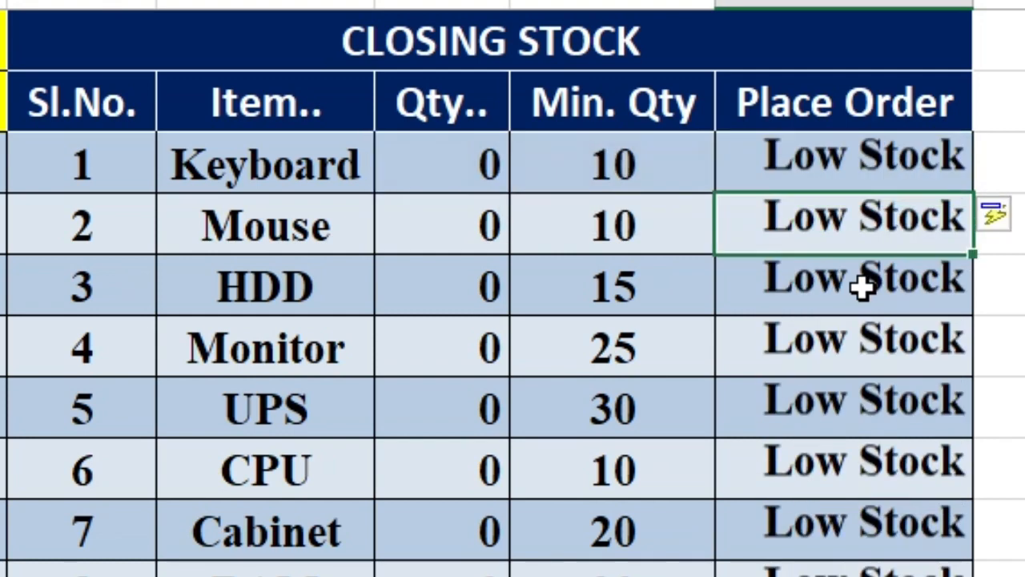
# Step: Check the Place Order results in K3:K12 against the closing quantities and their formulas in the Qty.. column
pyautogui.press('Up')
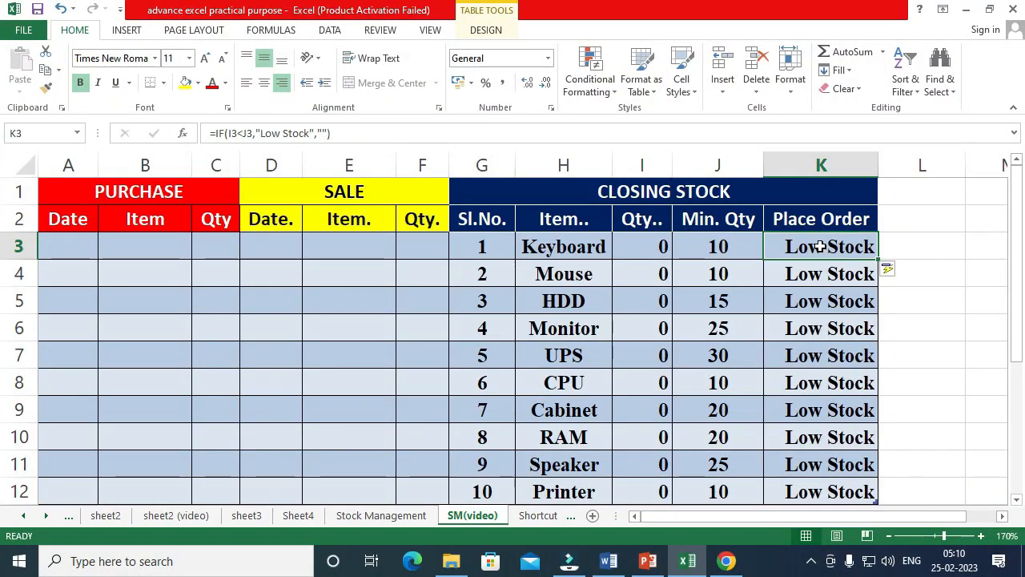
pyautogui.moveTo(821, 247); pyautogui.dragTo(826, 487)
pyautogui.click(826, 250)
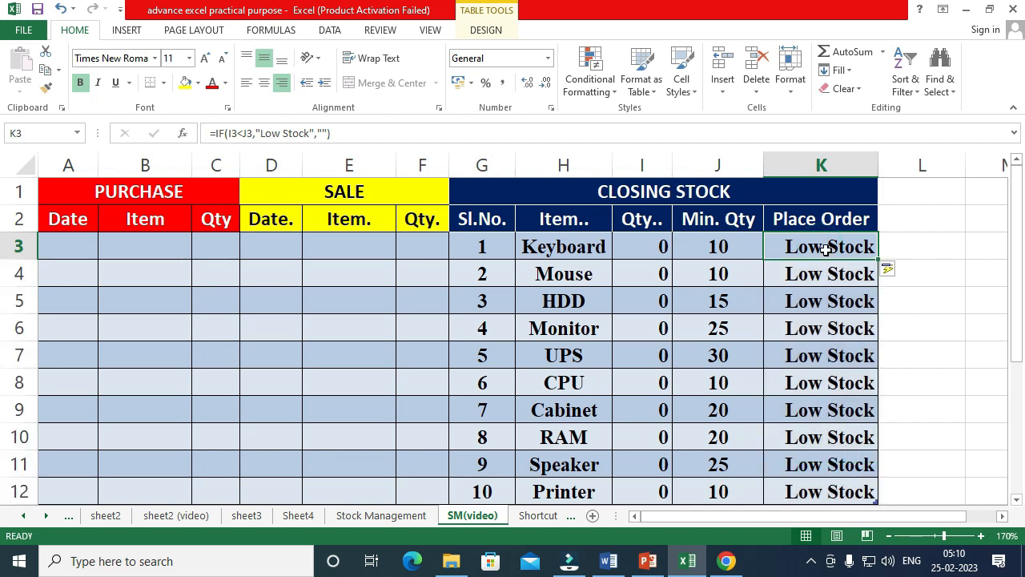
pyautogui.click(634, 249)
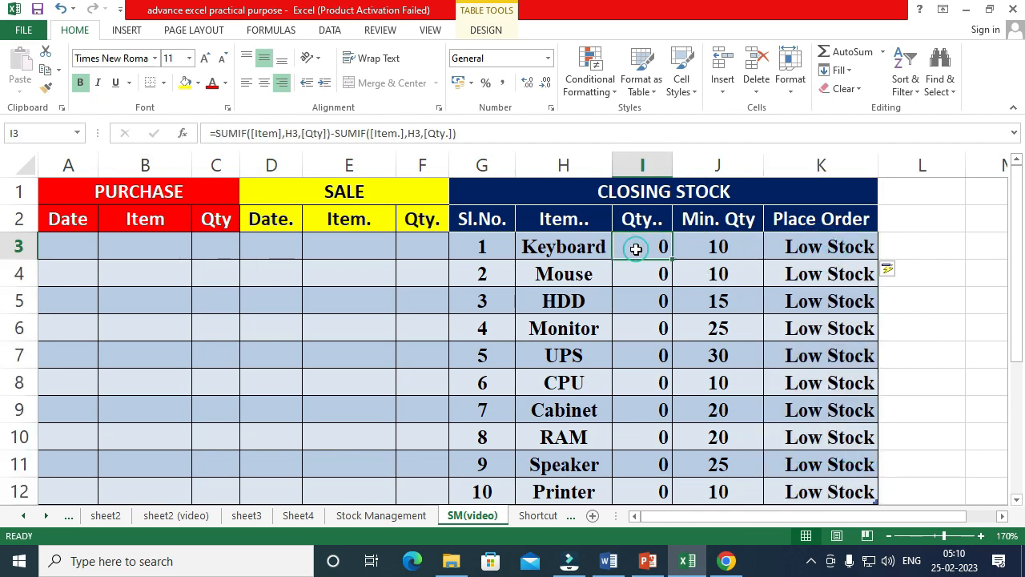
pyautogui.click(639, 273)
pyautogui.click(642, 303)
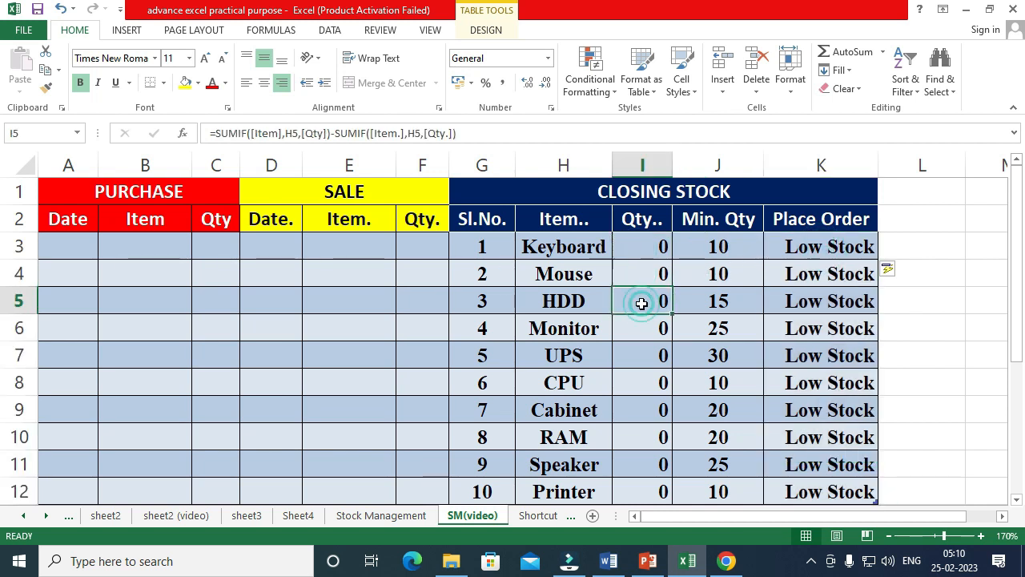
pyautogui.click(806, 245)
pyautogui.click(805, 274)
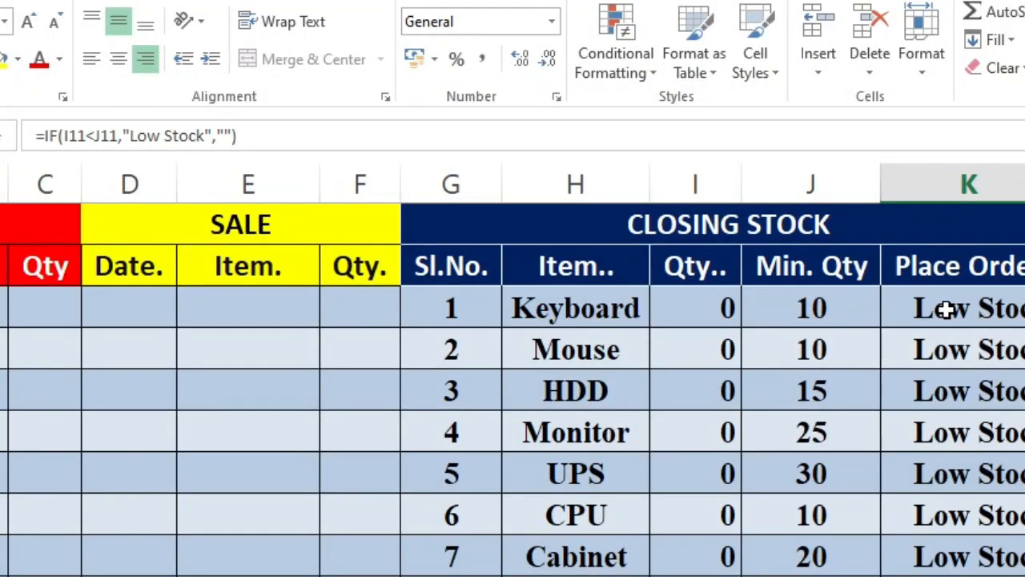
# Step: Highlight Place Order cells K3:K12 containing the text Low Stock with Light Red Fill with Dark Red Text conditional formatting
pyautogui.click(948, 310)
pyautogui.hotkey('ctrl', 'shift', 'Down')
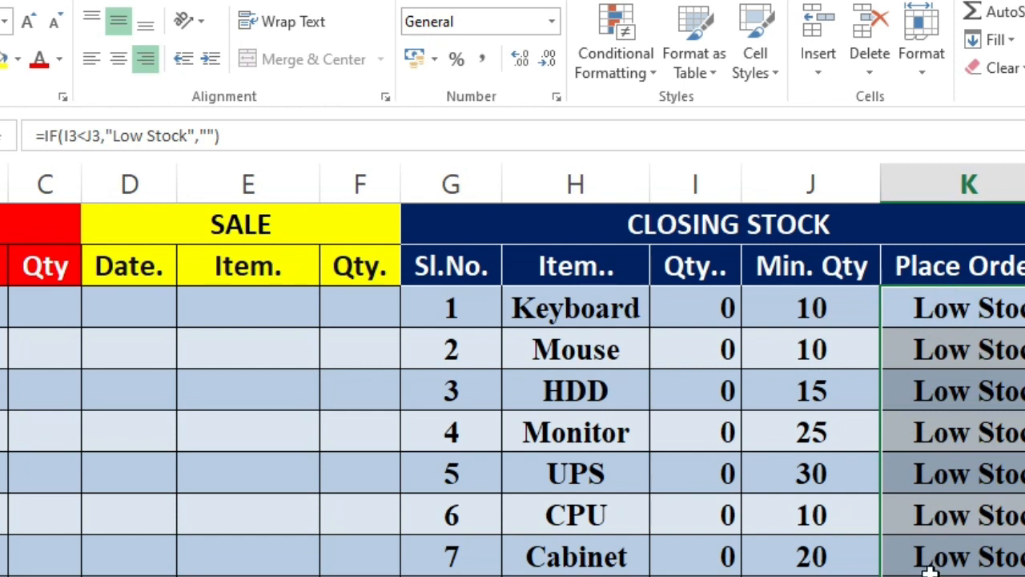
pyautogui.click(647, 80)
pyautogui.moveTo(649, 128)
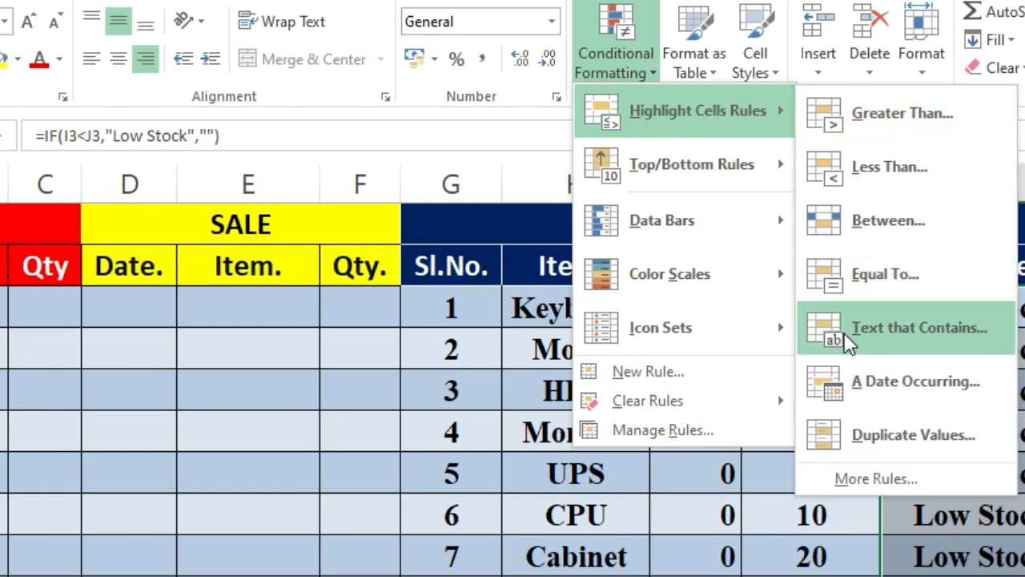
pyautogui.click(866, 335)
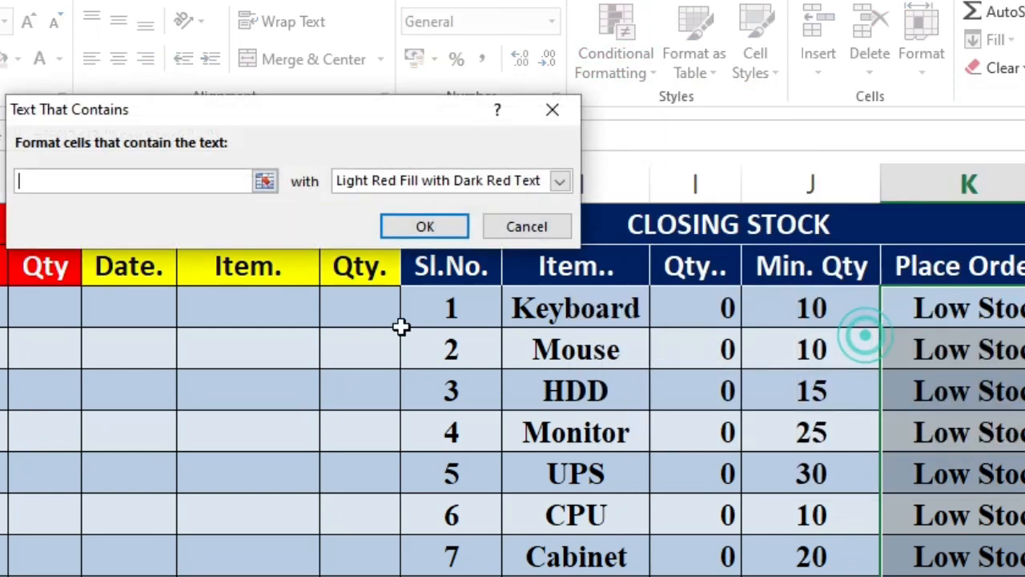
pyautogui.write('Low Stock')
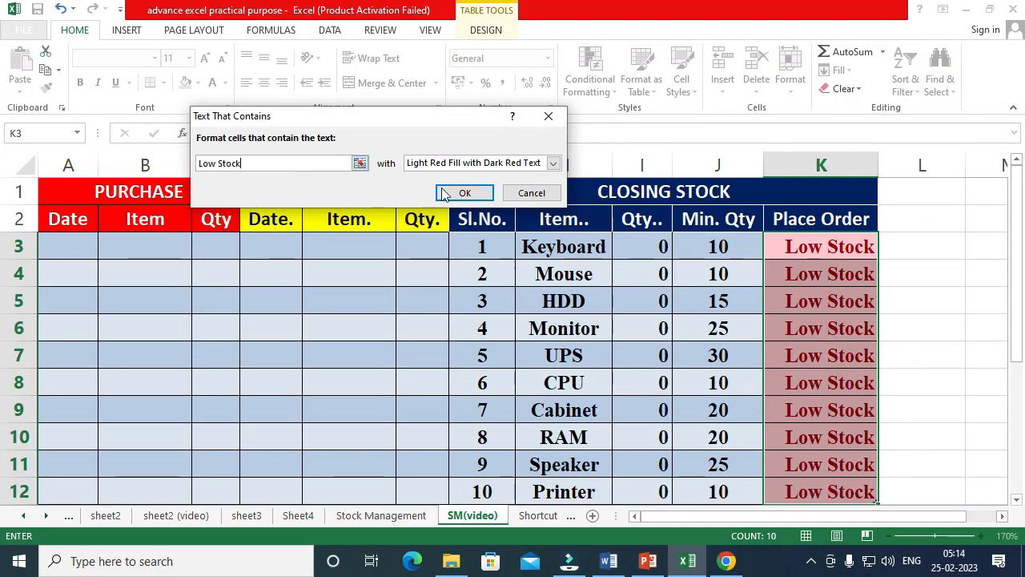
pyautogui.click(464, 193)
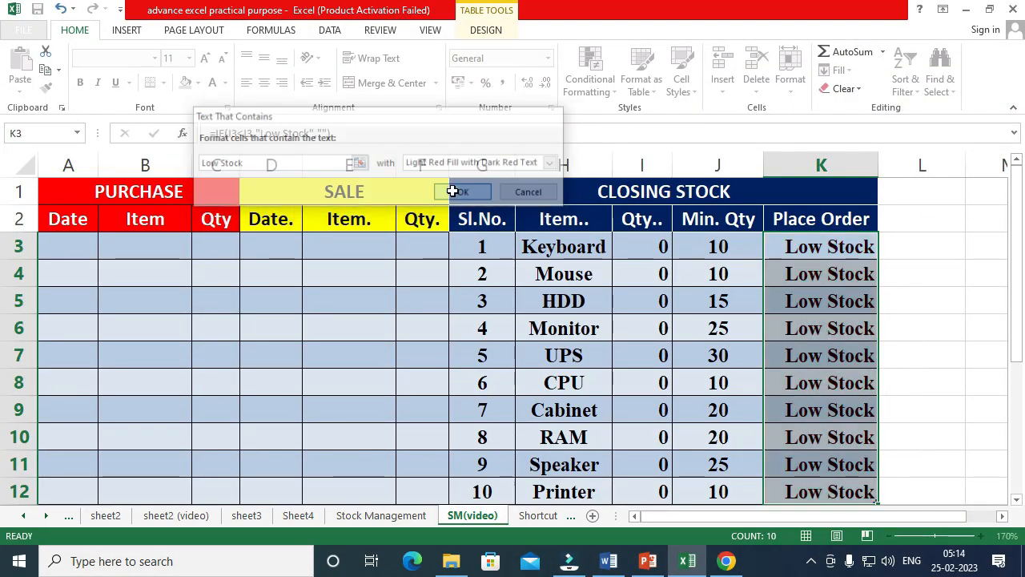
pyautogui.click(776, 330)
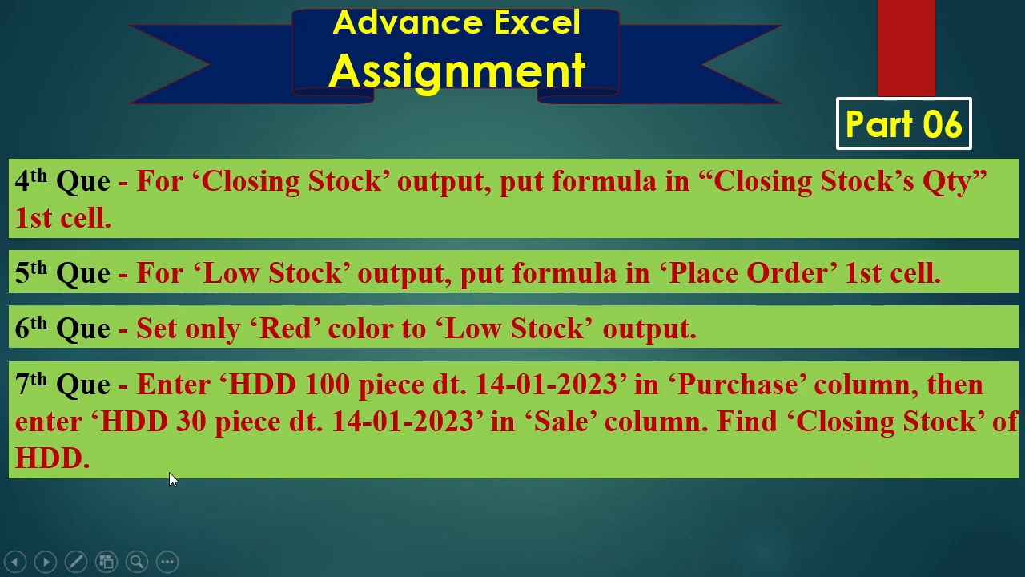
# Step: Switch back to the Excel stock sheet, enter 14.01.23 in purchase Date cell A3, and fit column A to its contents
pyautogui.hotkey('alt', 'Tab')
pyautogui.moveTo(85, 196); pyautogui.dragTo(192, 505)
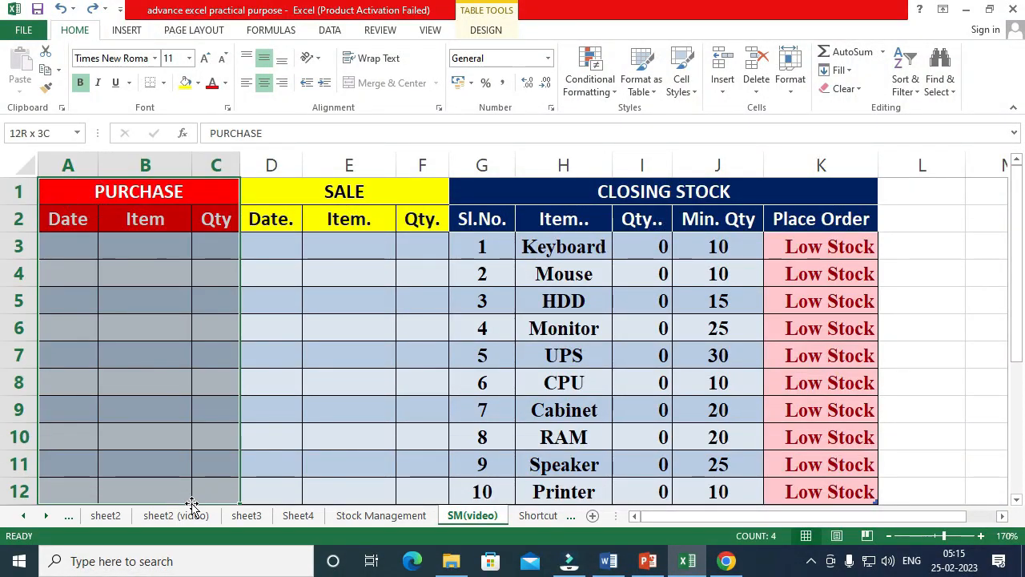
pyautogui.click(133, 328)
pyautogui.click(80, 257)
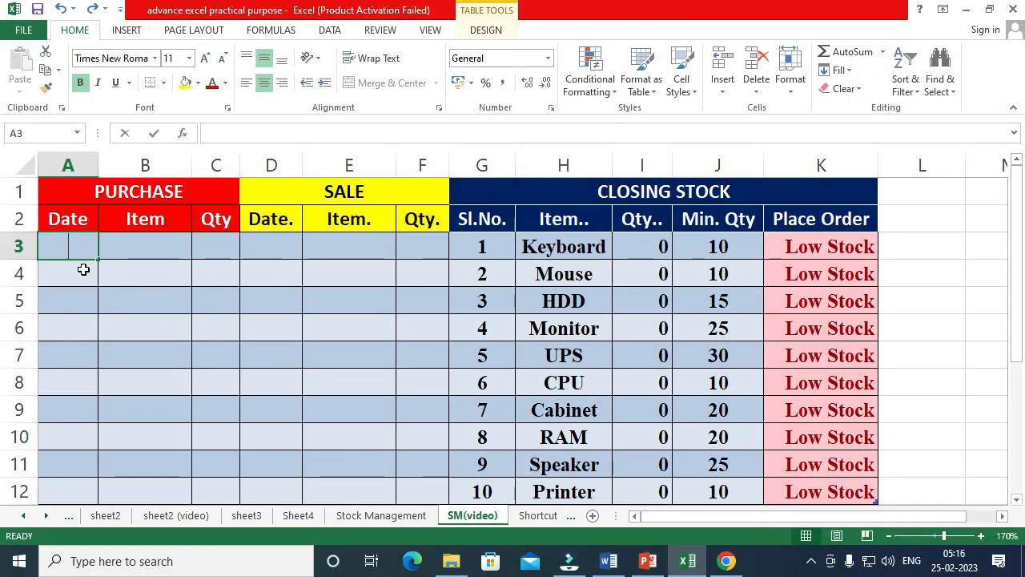
pyautogui.write('14.01.23')
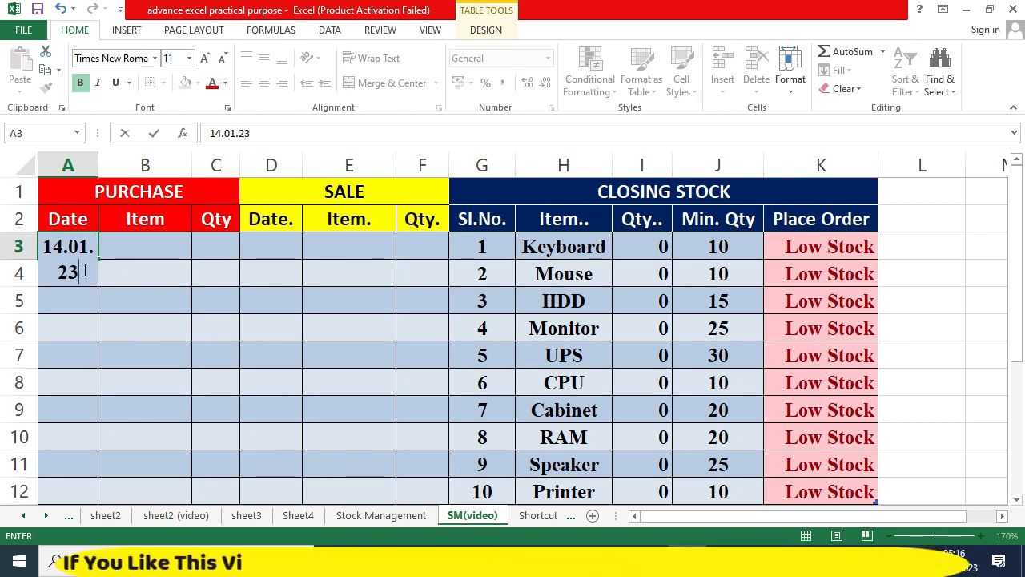
pyautogui.press('Tab')
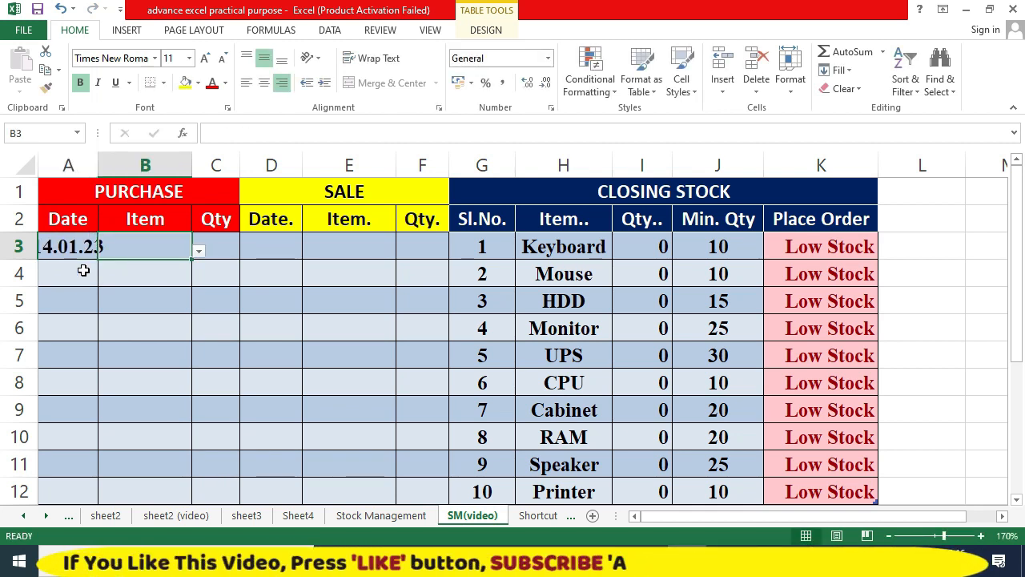
pyautogui.doubleClick(97, 166)
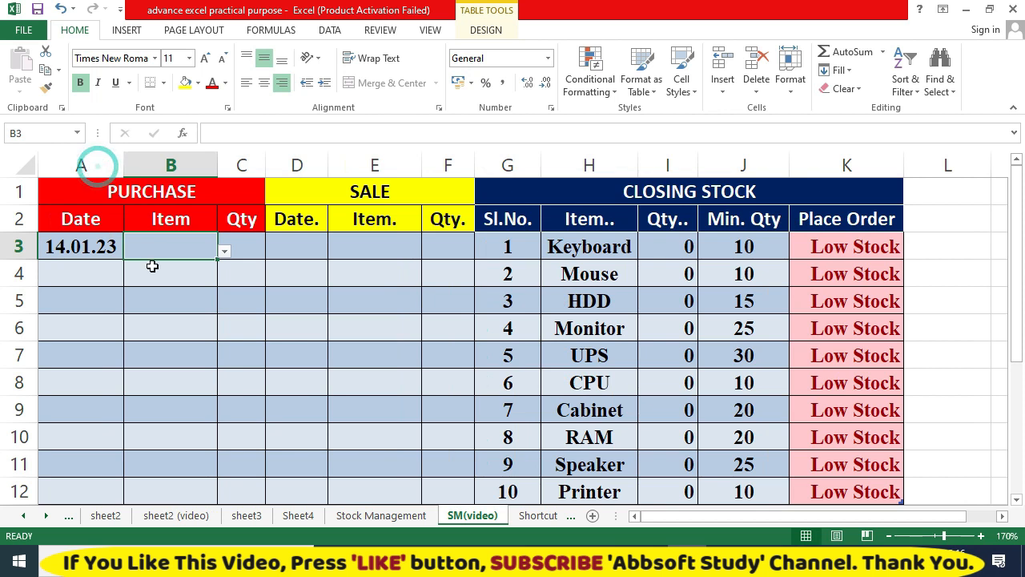
# Step: Choose HDD as the purchase item in B3 and enter a quantity of 100 in C3
pyautogui.click(224, 251)
pyautogui.click(154, 310)
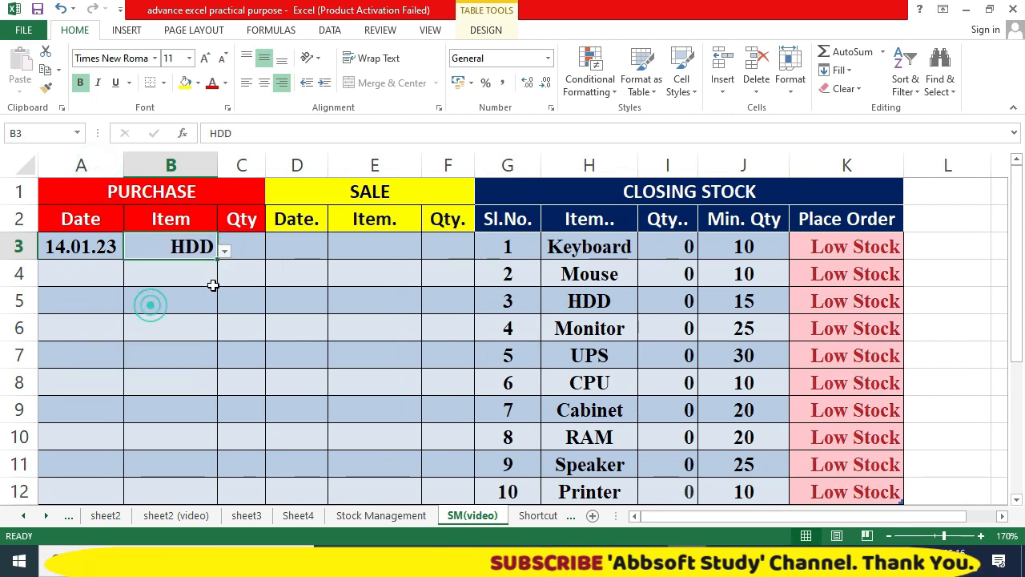
pyautogui.click(241, 244)
pyautogui.write('100')
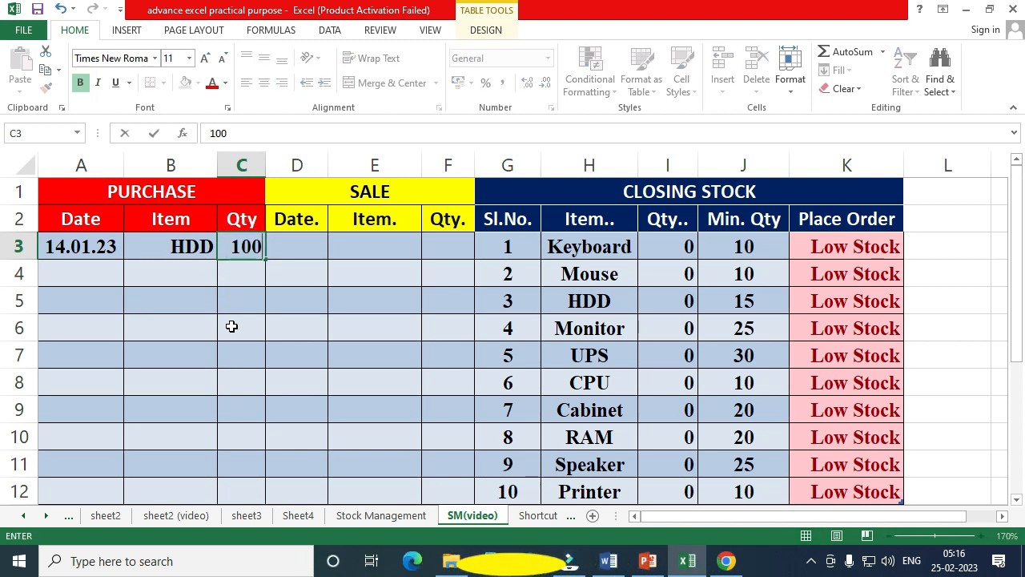
pyautogui.press('Tab')
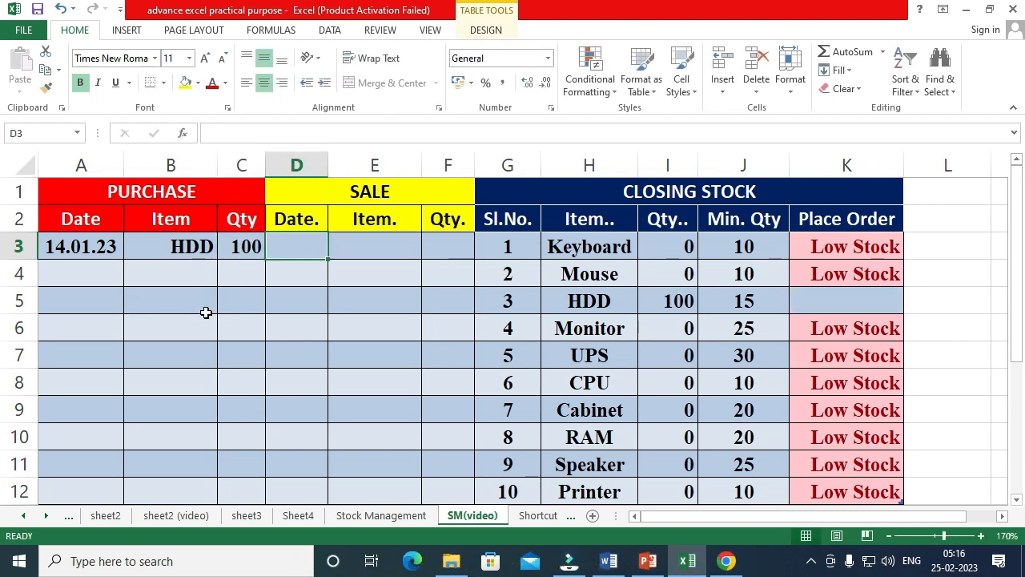
# Step: Check HDD's closing quantity and its SUMIF formula in the CLOSING STOCK section
pyautogui.click(622, 300)
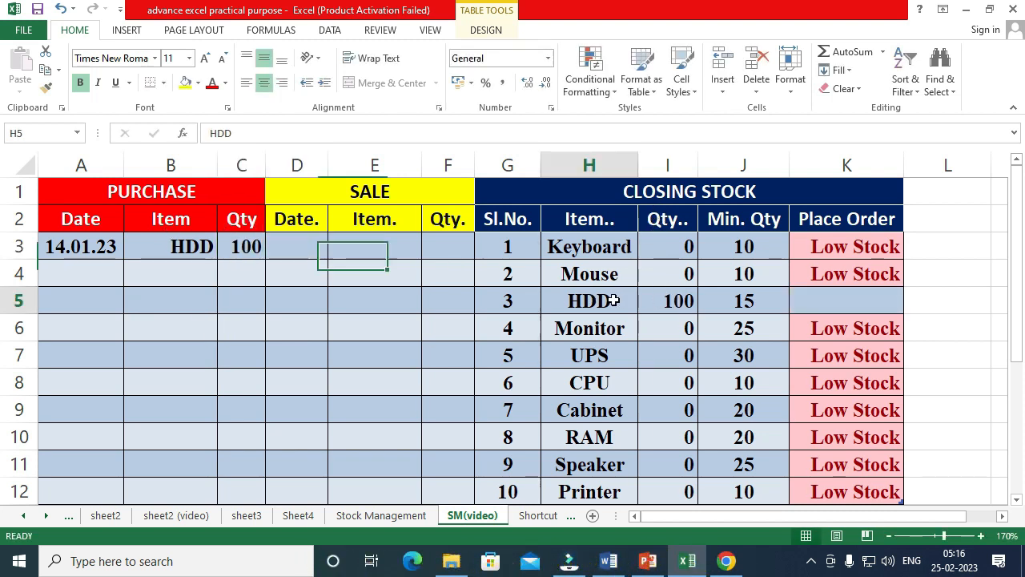
pyautogui.click(661, 298)
pyautogui.click(608, 302)
pyautogui.click(654, 299)
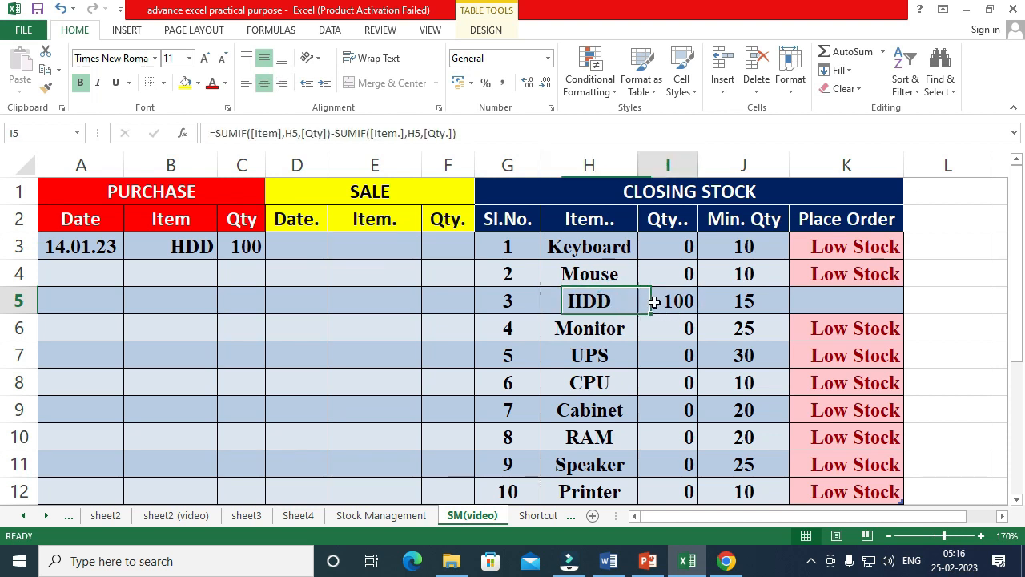
pyautogui.click(605, 302)
pyautogui.click(645, 301)
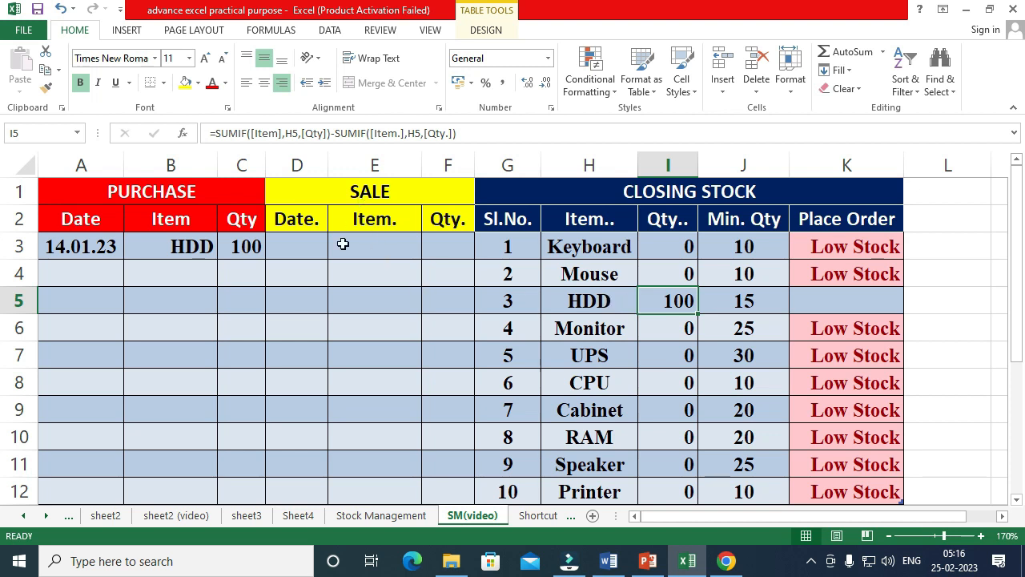
# Step: Record a sale of 30 HDD dated 14.01.23 in D3:F3 and check HDD's closing quantity in I5
pyautogui.click(309, 245)
pyautogui.write('14.01')
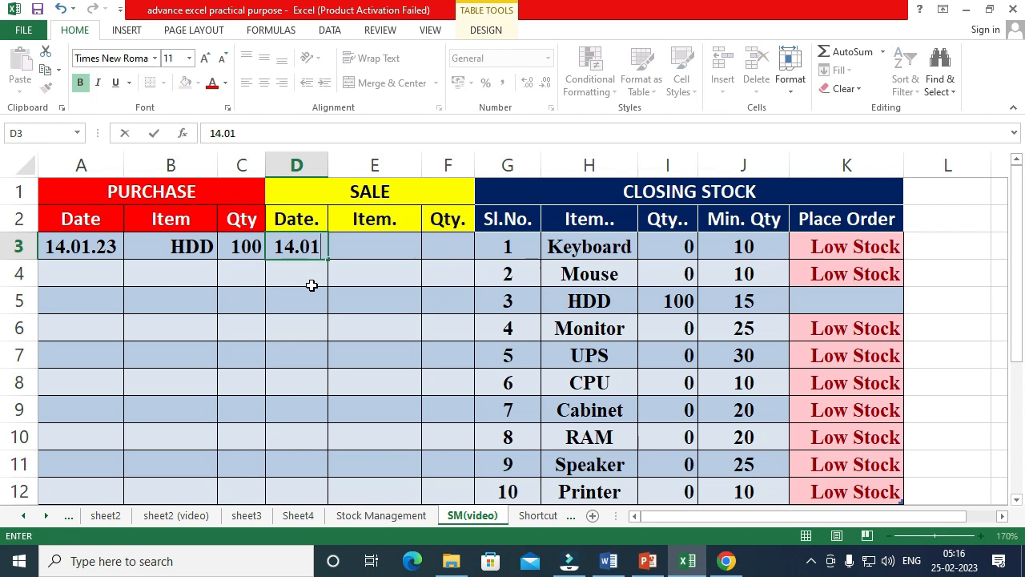
pyautogui.write('.23')
pyautogui.click(364, 330)
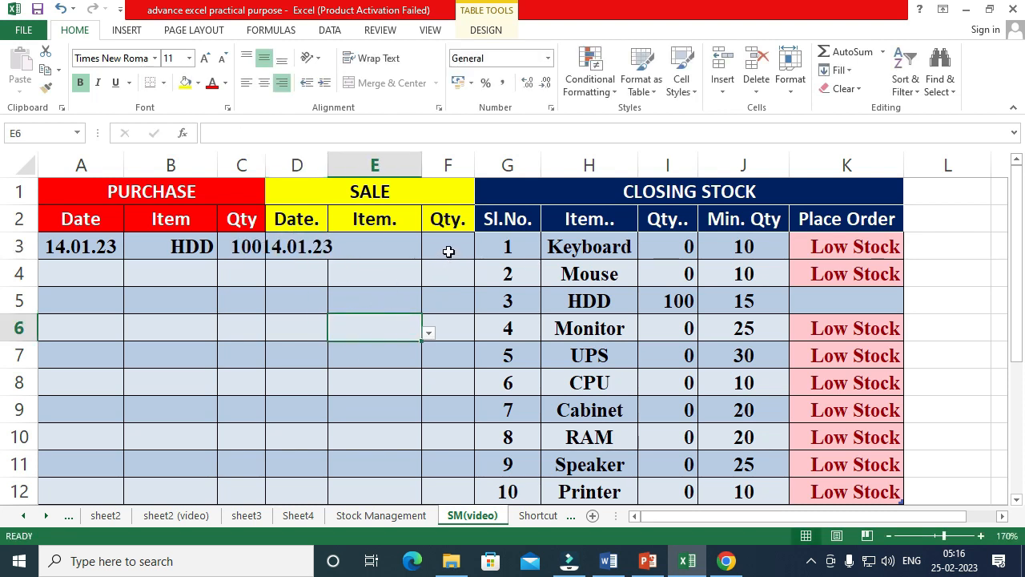
pyautogui.click(382, 247)
pyautogui.click(428, 251)
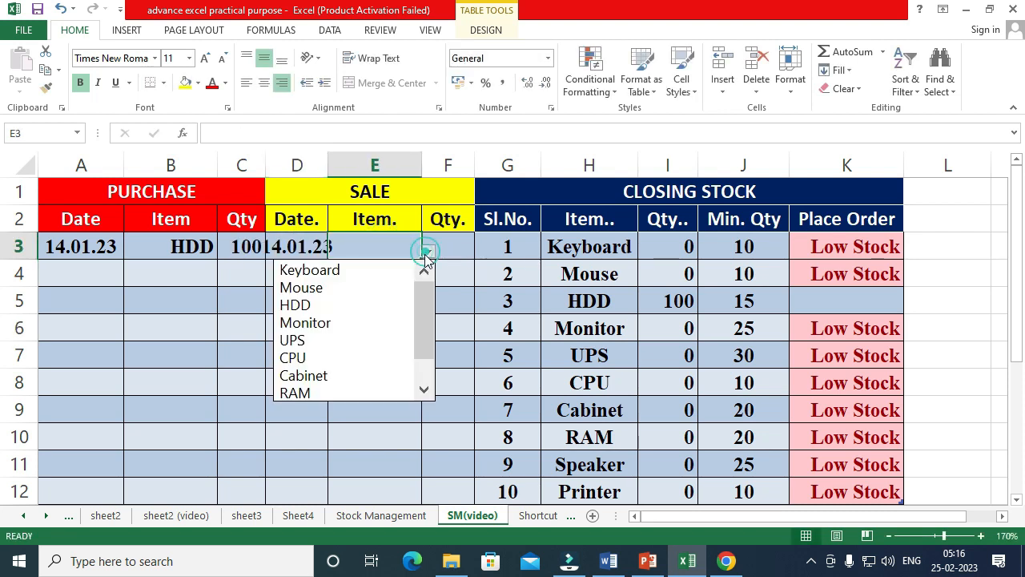
pyautogui.click(379, 305)
pyautogui.click(446, 254)
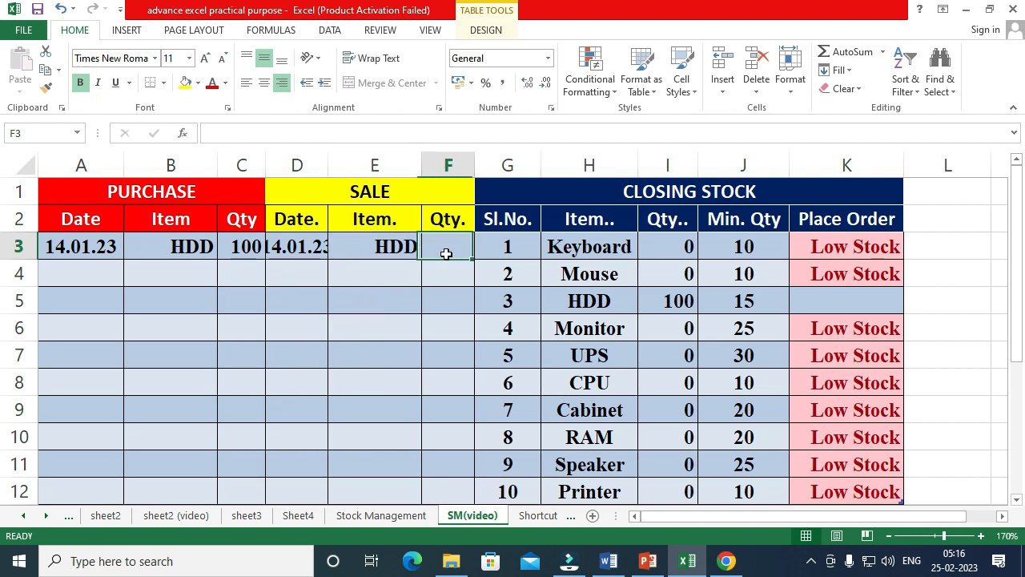
pyautogui.write('30')
pyautogui.click(423, 363)
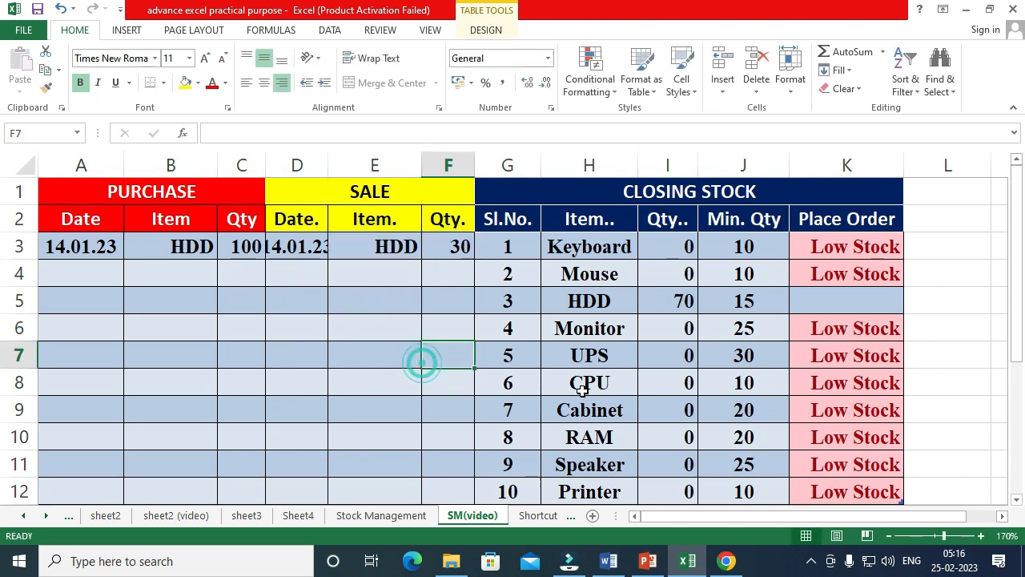
pyautogui.click(625, 303)
pyautogui.click(677, 302)
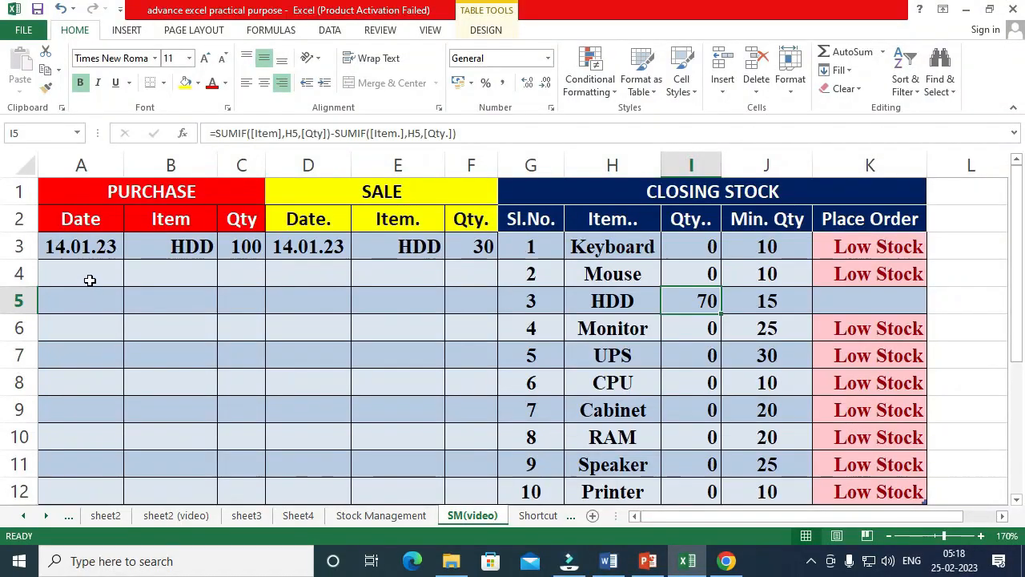
# Step: Record a purchase of 80 UPS dated 15.01.23 in A4:C4
pyautogui.click(84, 275)
pyautogui.write('15.01')
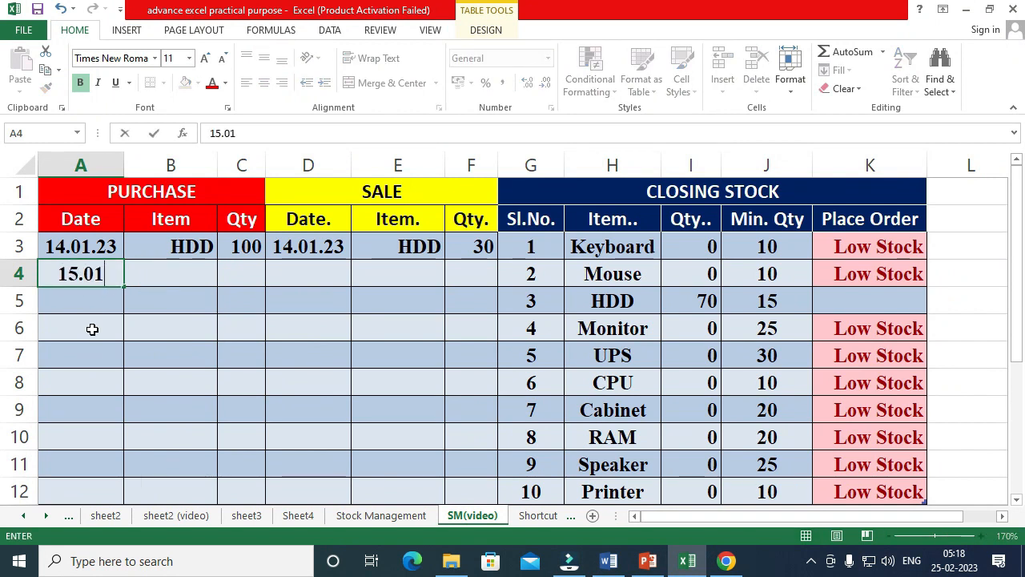
pyautogui.write('.23')
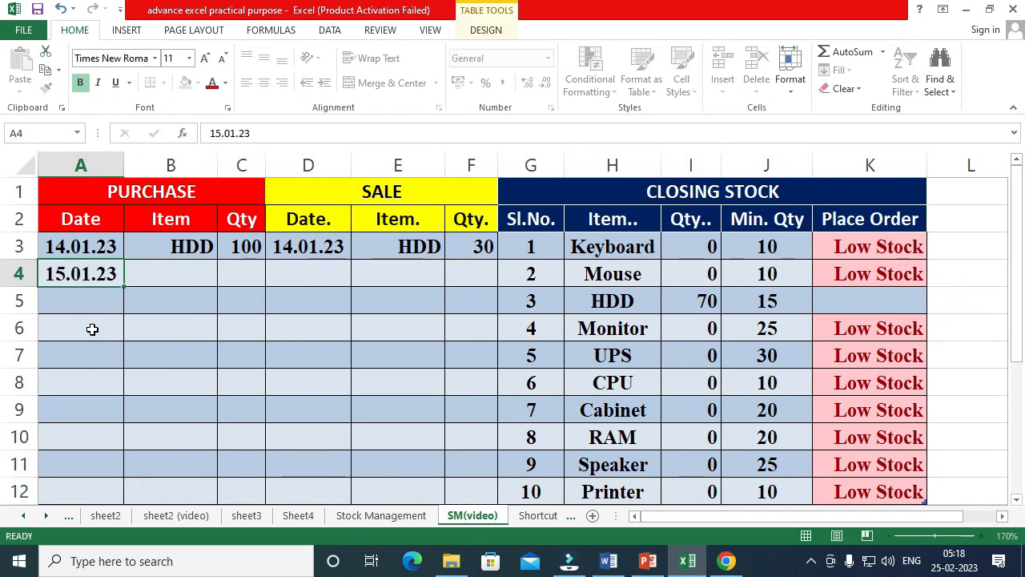
pyautogui.press('Tab')
pyautogui.click(225, 278)
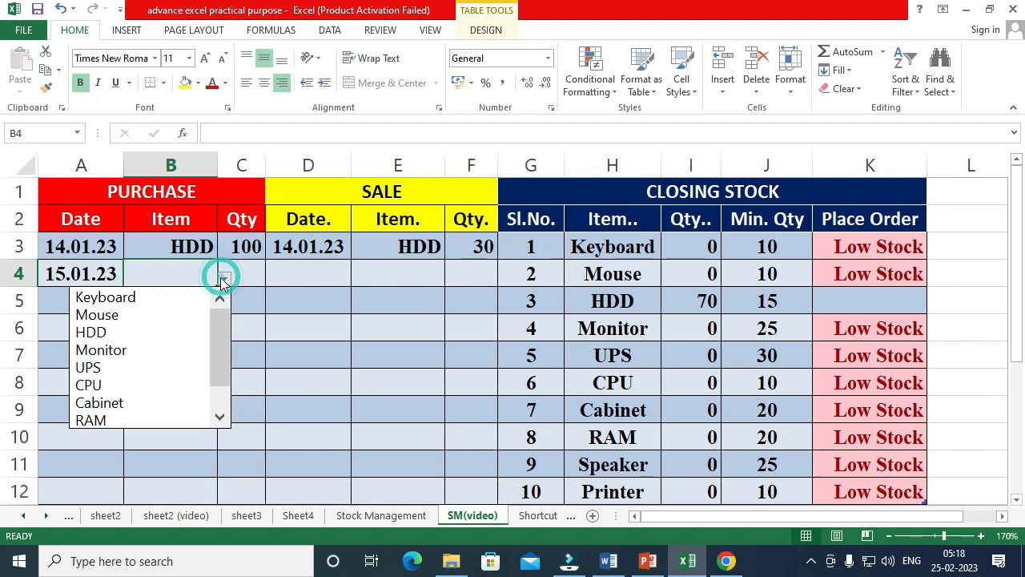
pyautogui.click(145, 363)
pyautogui.press('Tab')
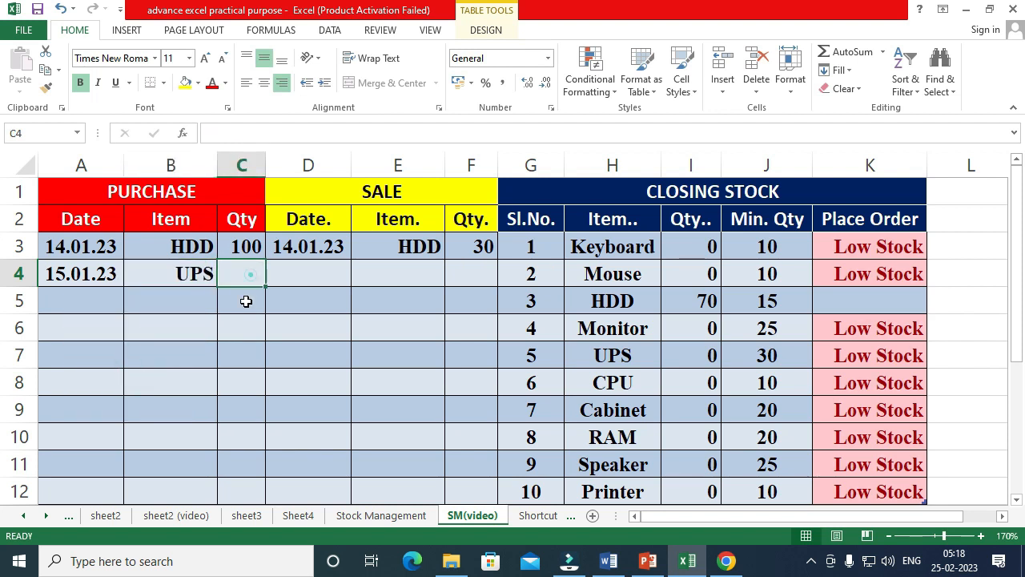
pyautogui.write('80')
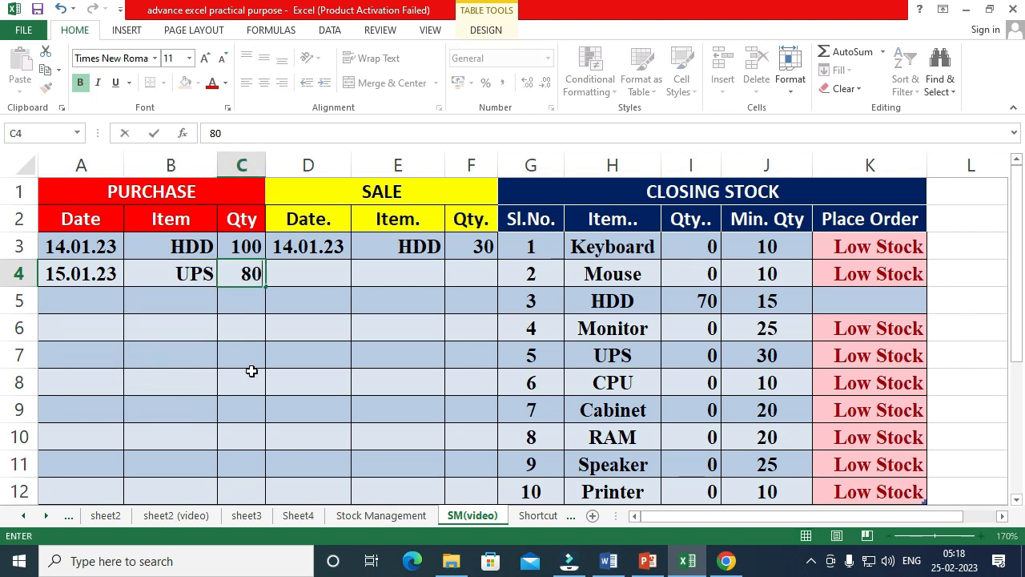
pyautogui.click(286, 354)
# Step: Compare the UPS closing quantity in I7 with the purchased quantity in C4
pyautogui.click(389, 271)
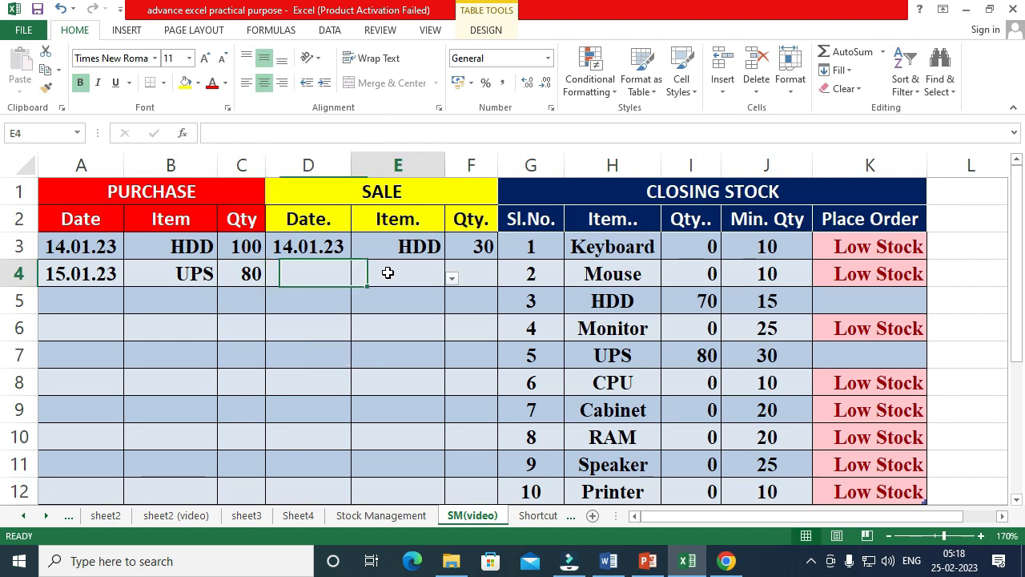
pyautogui.click(241, 273)
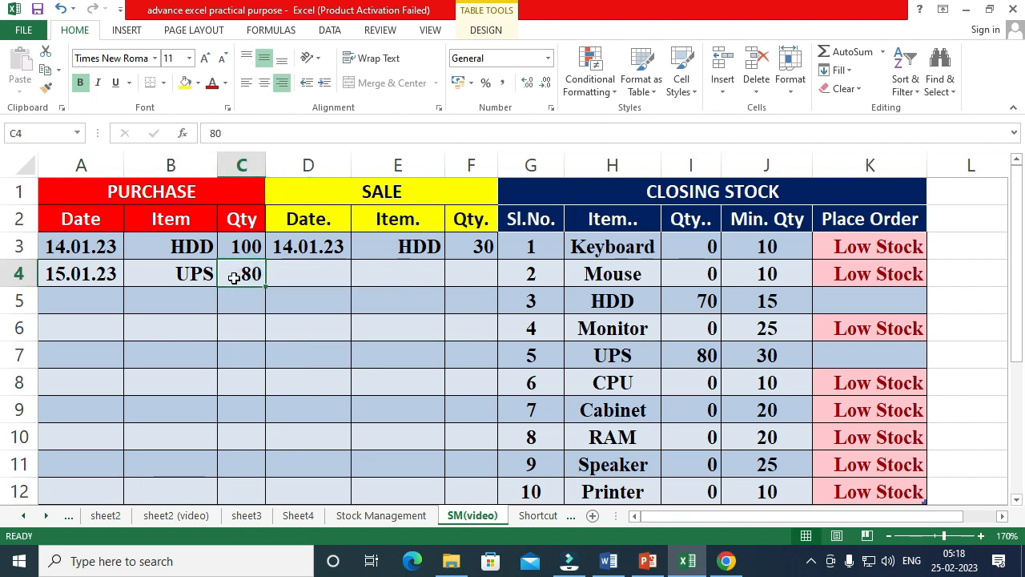
pyautogui.click(617, 359)
pyautogui.click(698, 358)
pyautogui.click(635, 355)
pyautogui.click(678, 360)
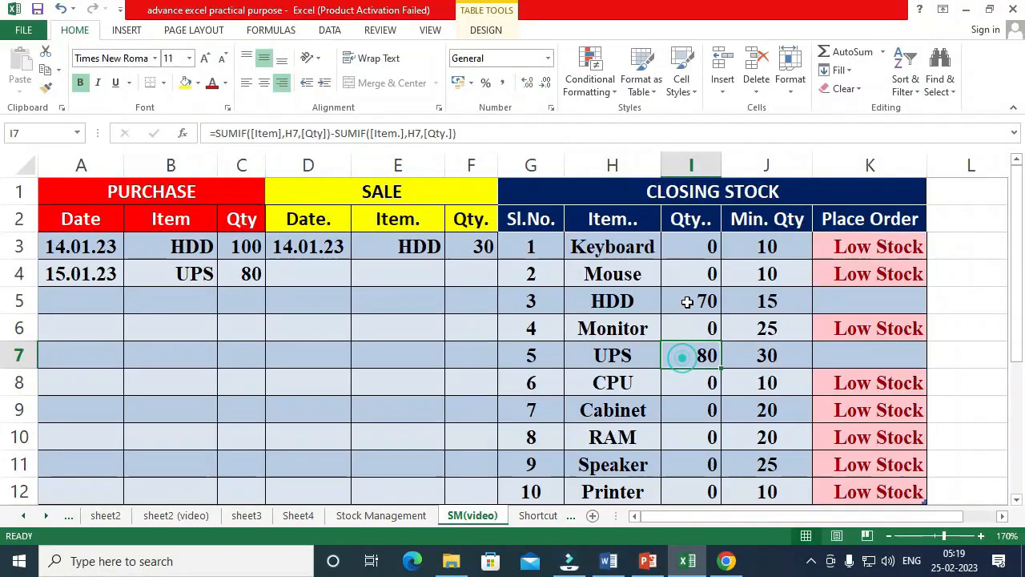
# Step: Compare the HDD and UPS closing quantities with their minimum quantities and Place Order cells
pyautogui.click(686, 301)
pyautogui.click(689, 357)
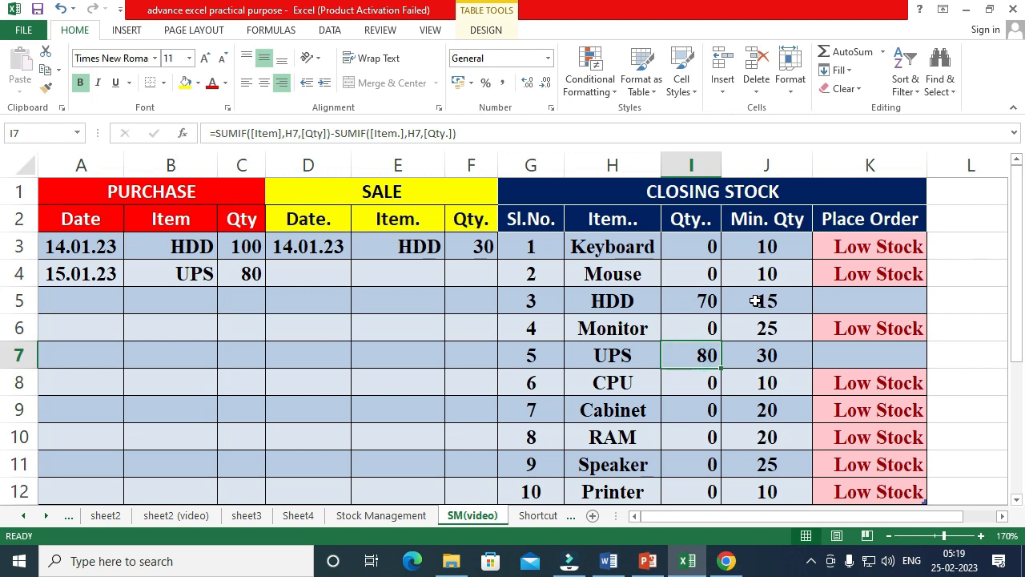
pyautogui.click(755, 300)
pyautogui.click(701, 356)
pyautogui.click(682, 290)
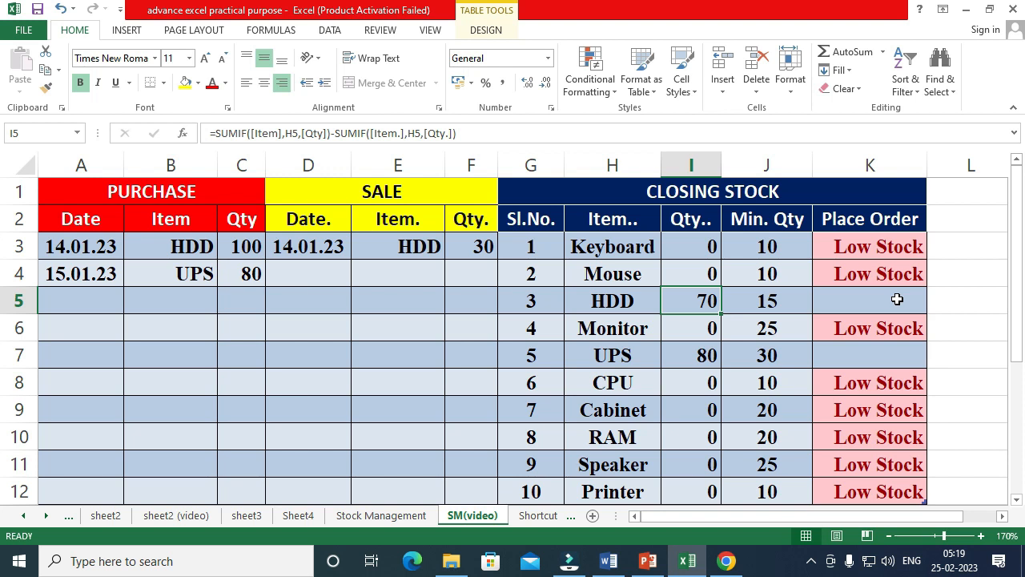
pyautogui.click(683, 358)
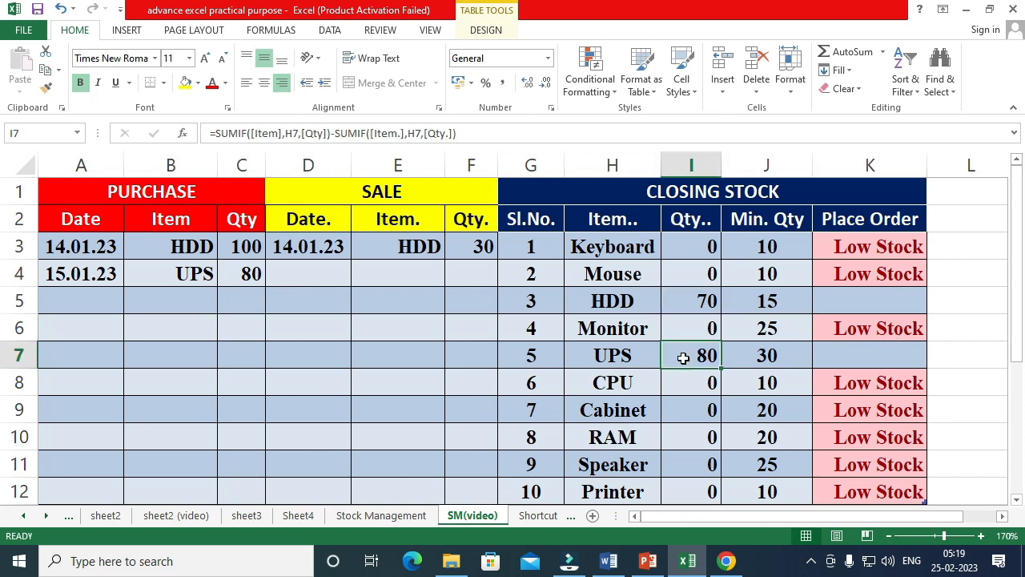
pyautogui.click(705, 301)
pyautogui.click(697, 355)
pyautogui.click(856, 314)
pyautogui.click(847, 357)
pyautogui.click(847, 299)
pyautogui.click(847, 358)
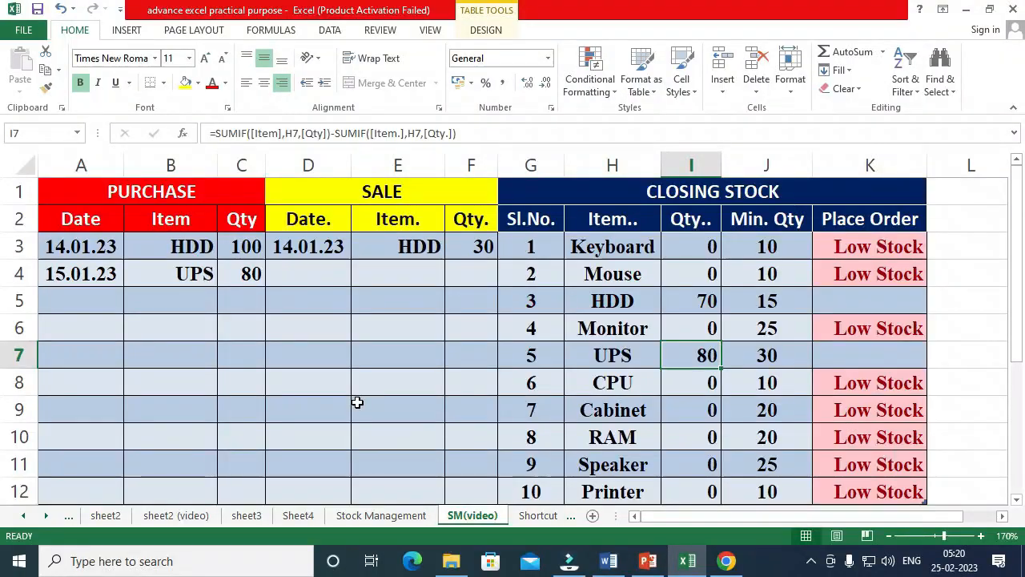
pyautogui.click(627, 302)
pyautogui.click(681, 302)
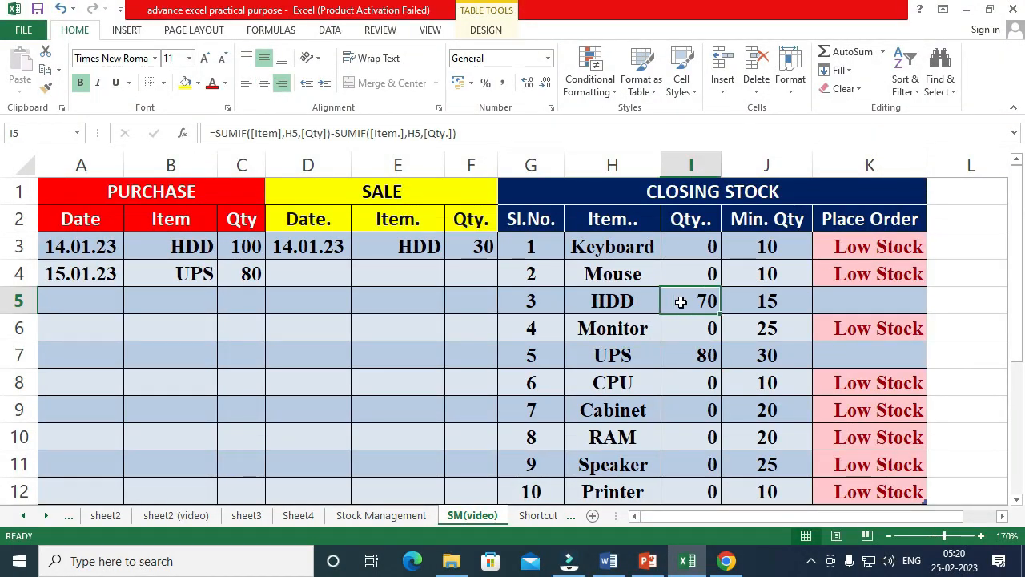
# Step: Enter 16.01 as the start of the purchase date in A5
pyautogui.click(72, 298)
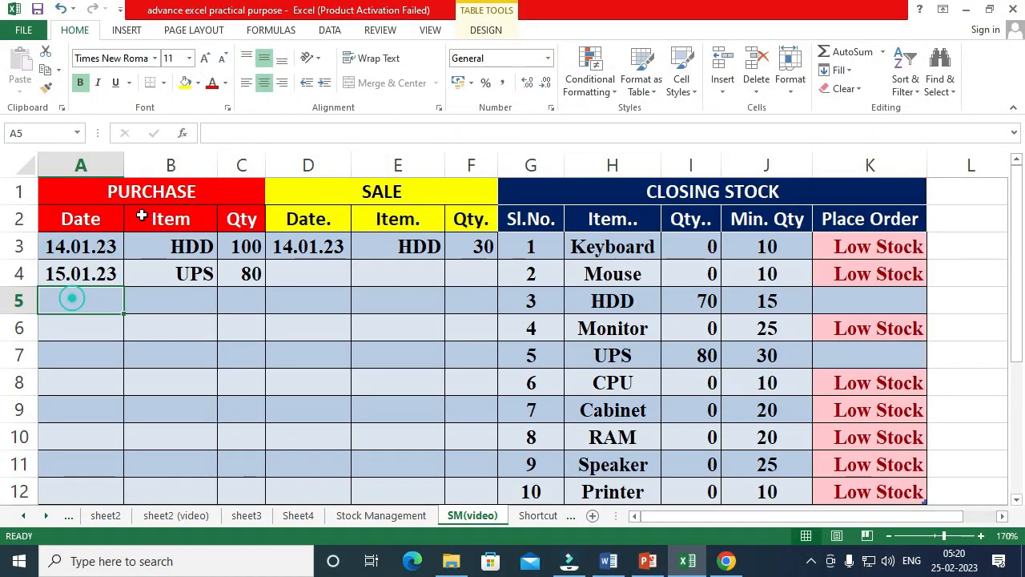
pyautogui.write('16.01')
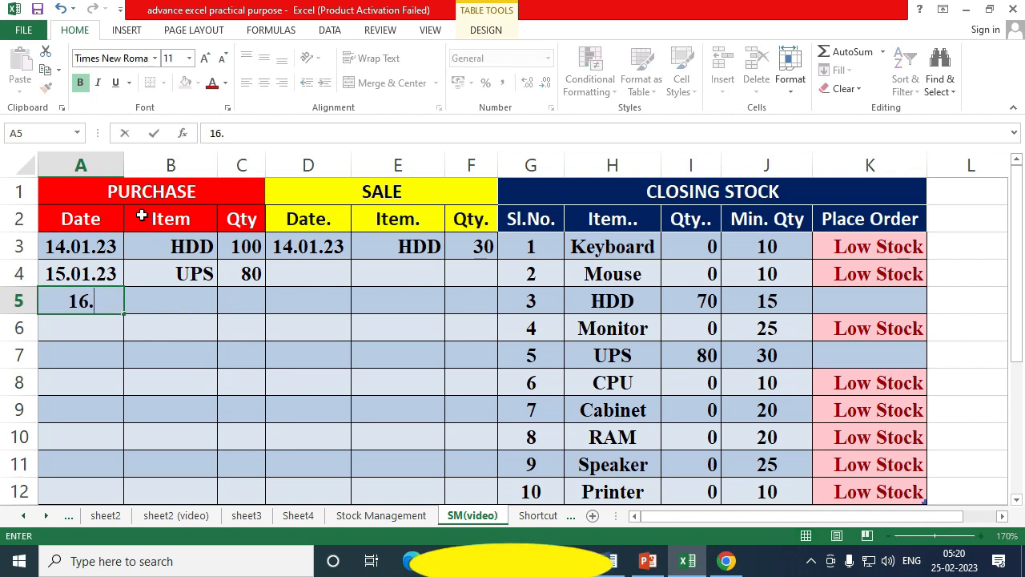